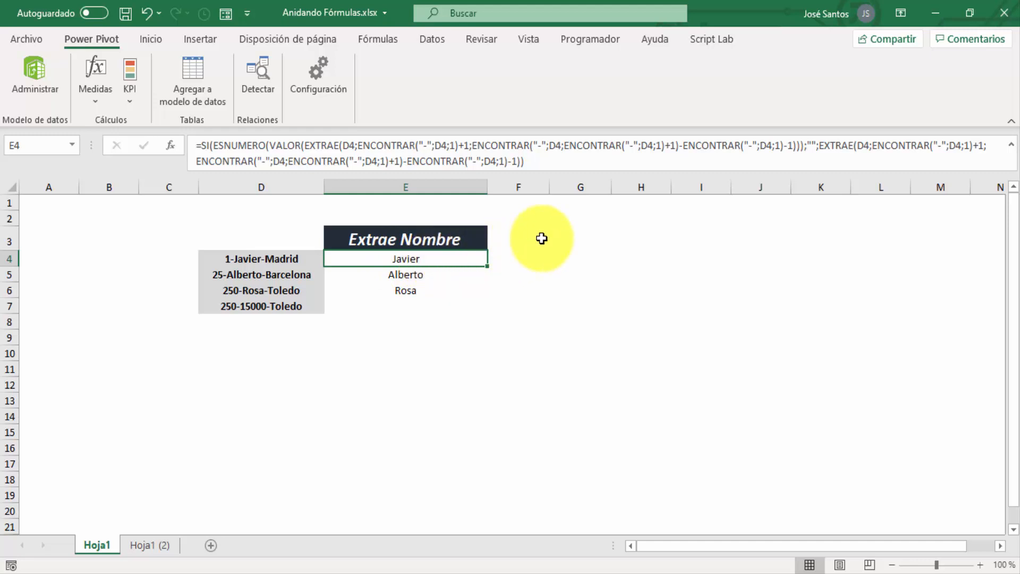
# Examine the nested name-extraction formula in E4:E7 of Hoja1 against the source text in D4:D7
pyautogui.click(541, 238)
pyautogui.click(424, 259)
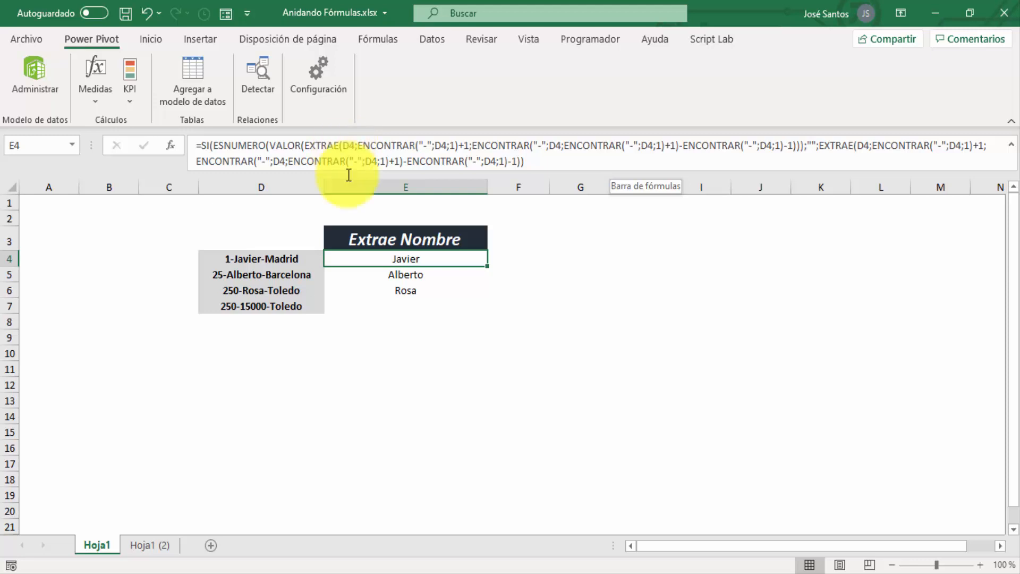
pyautogui.click(285, 280)
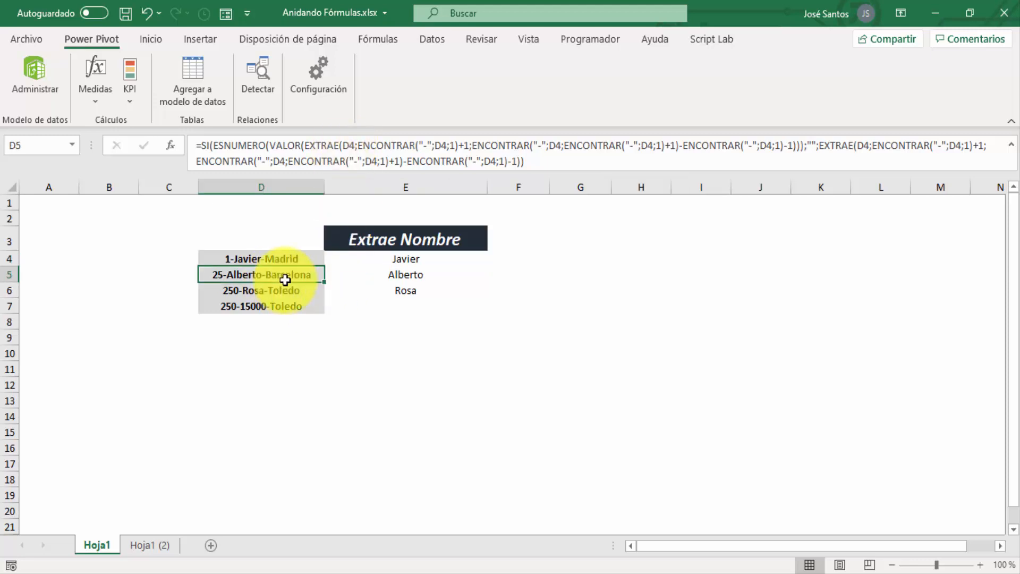
pyautogui.click(400, 261)
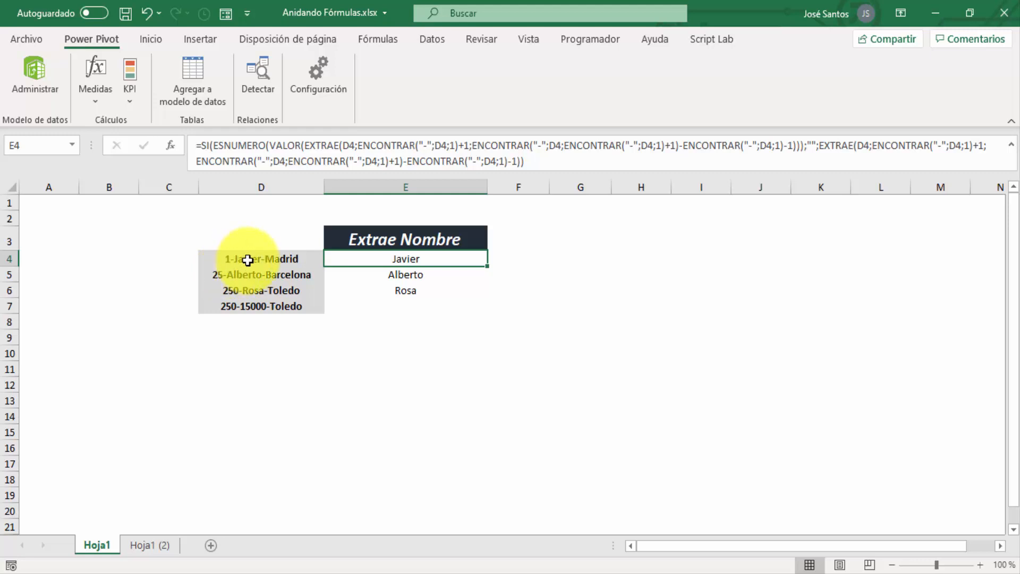
pyautogui.click(248, 260)
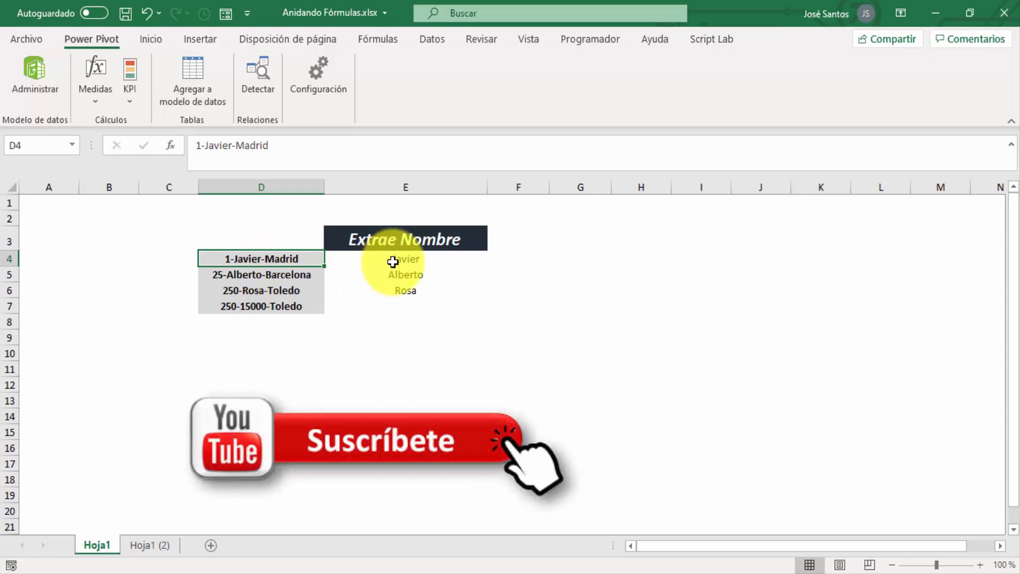
pyautogui.moveTo(393, 262); pyautogui.dragTo(399, 290)
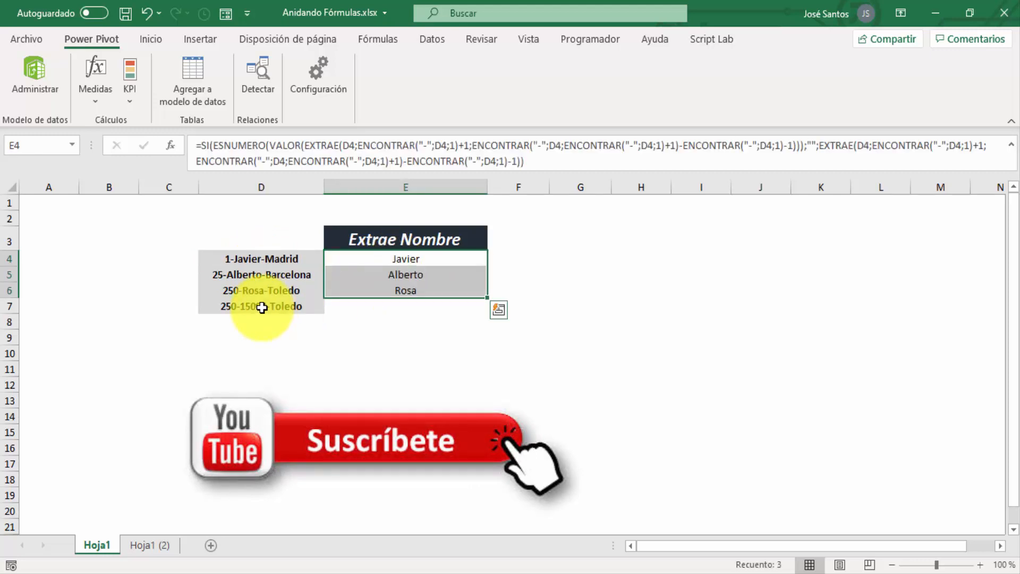
pyautogui.click(262, 308)
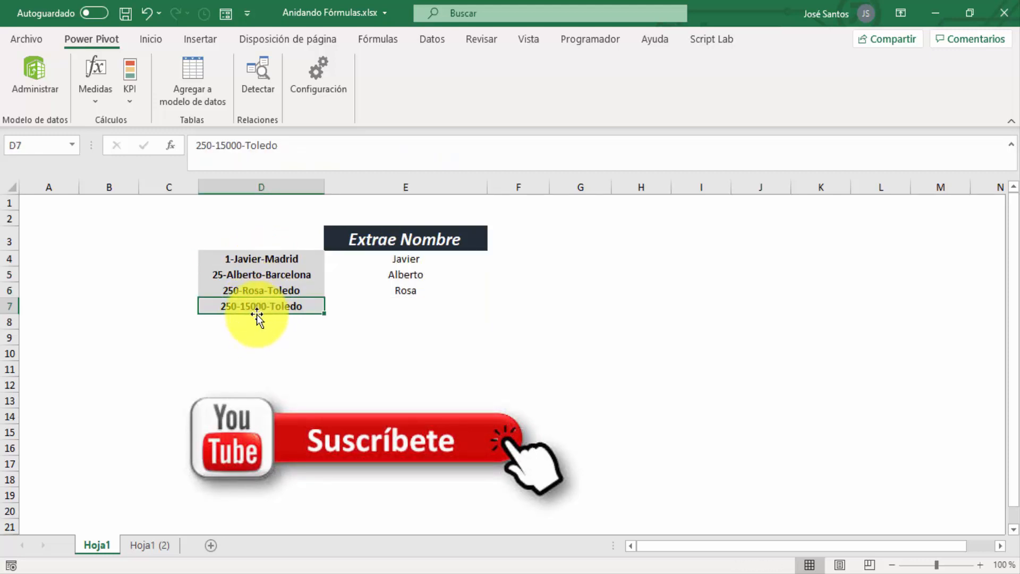
pyautogui.click(376, 308)
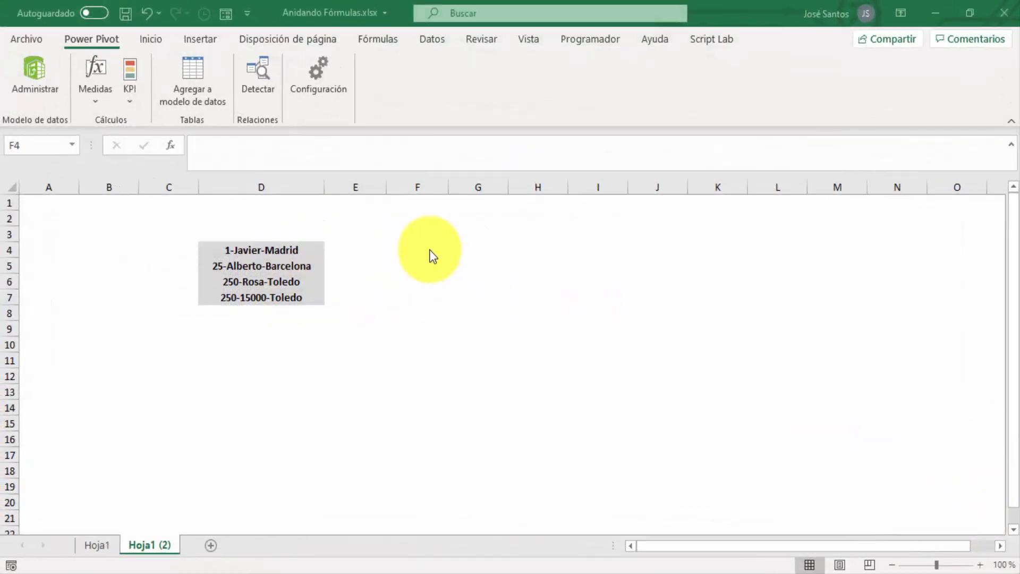
# Compare the blank working area at E4 of Hoja1 (2) with the finished nested formula in E7 of Hoja1
pyautogui.click(366, 241)
pyautogui.click(359, 246)
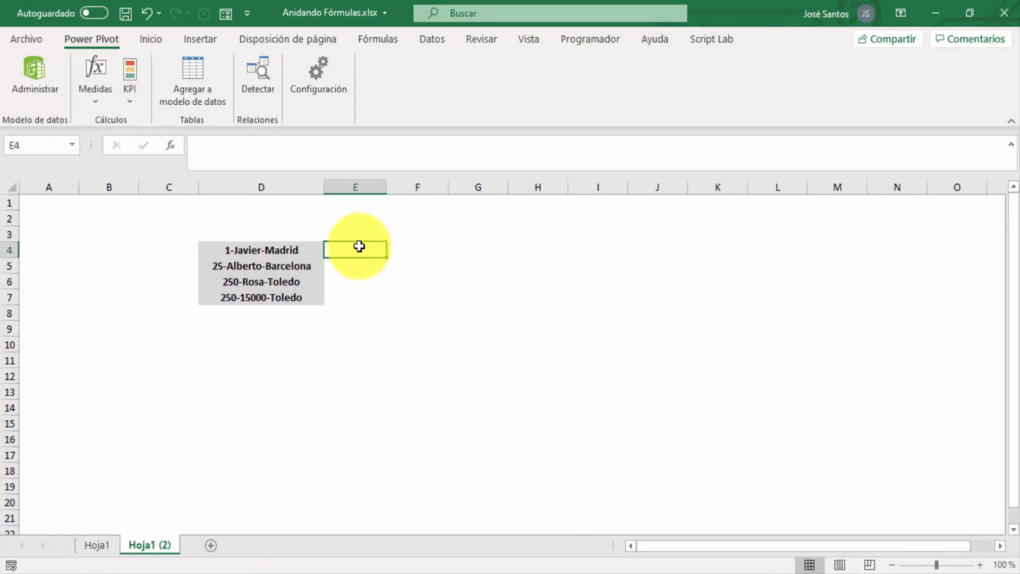
pyautogui.click(95, 547)
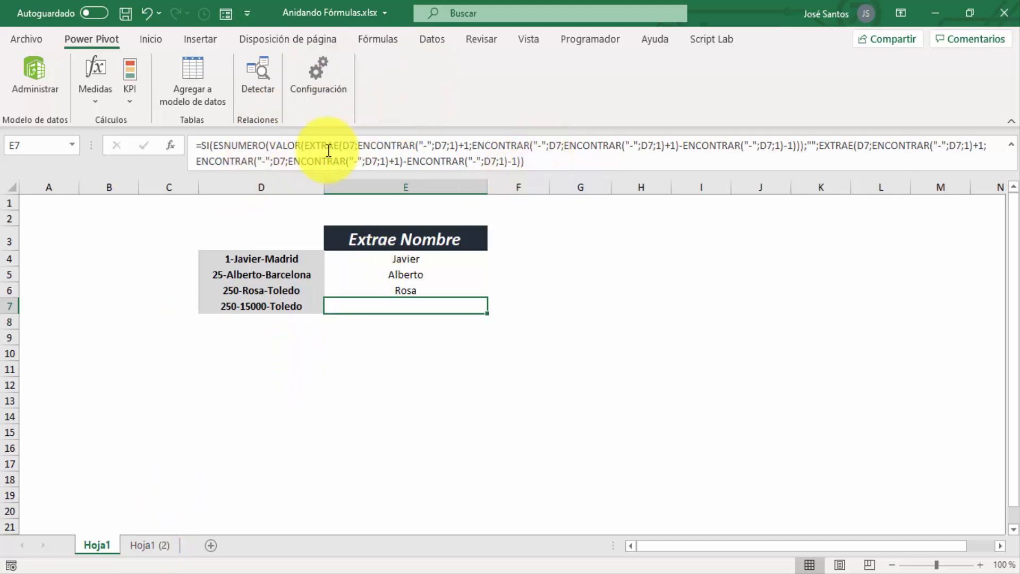
pyautogui.click(148, 545)
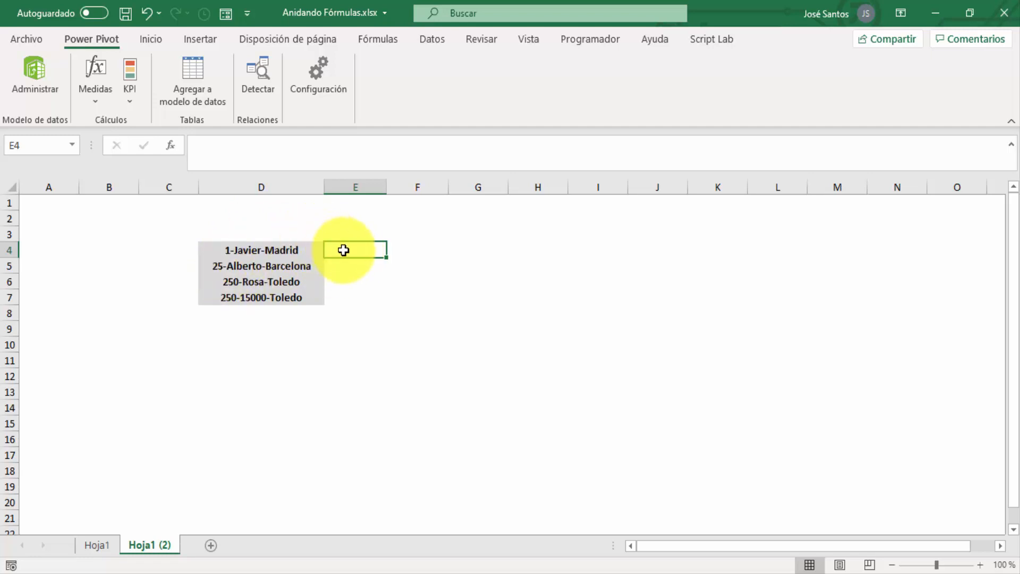
# Enter =ENCONTRAR("-";D4;1) in cell E4 of Hoja1 (2) and fill it down to E7
pyautogui.write('=')
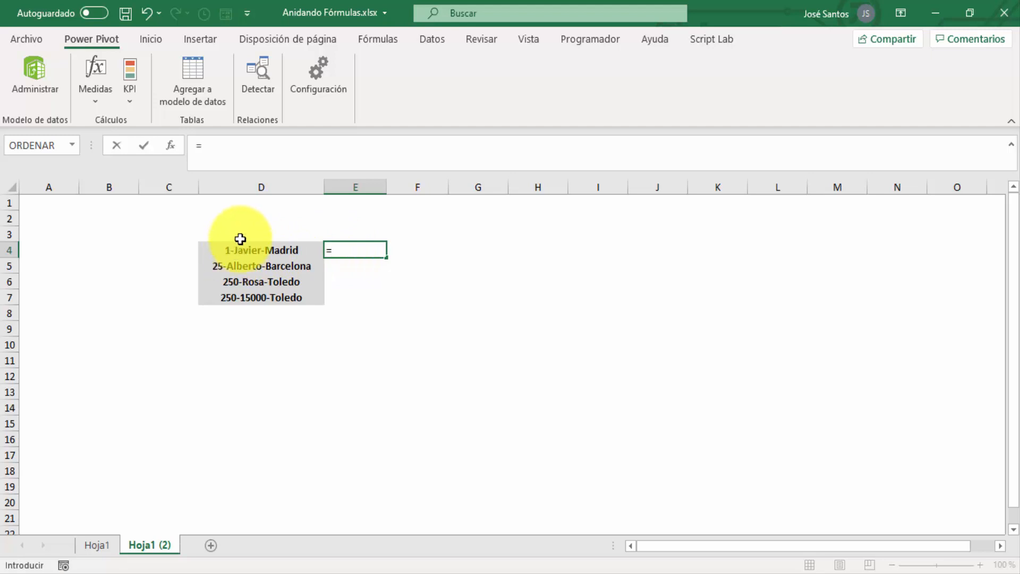
pyautogui.write('en')
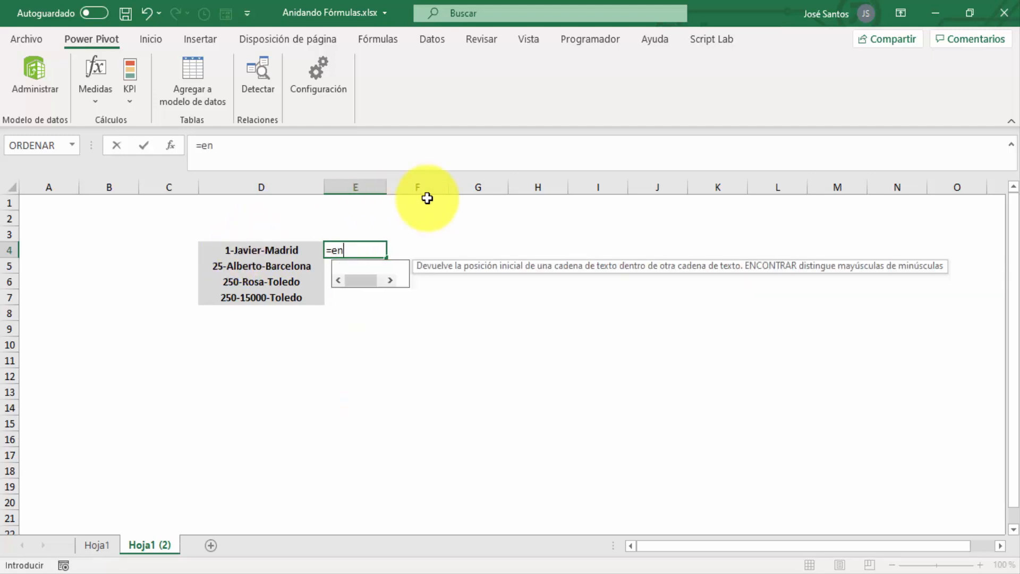
pyautogui.write('contr')
pyautogui.press('Tab')
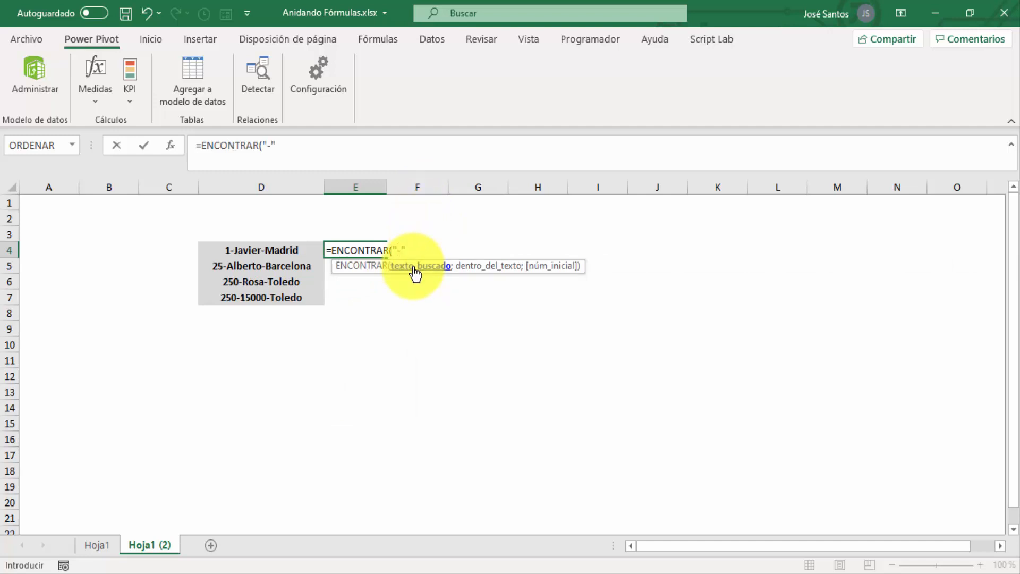
pyautogui.write('"-";')
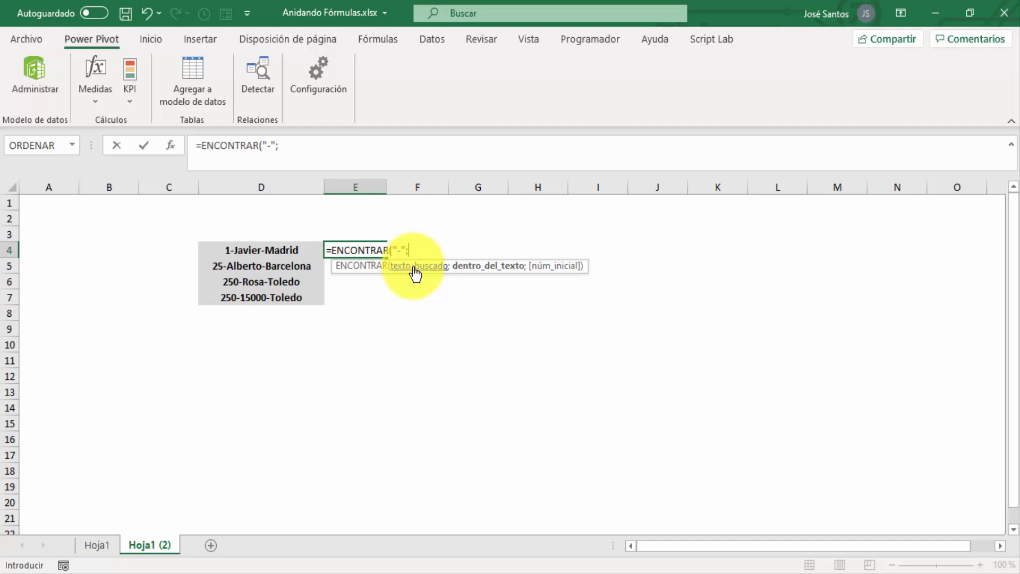
pyautogui.press('Left')
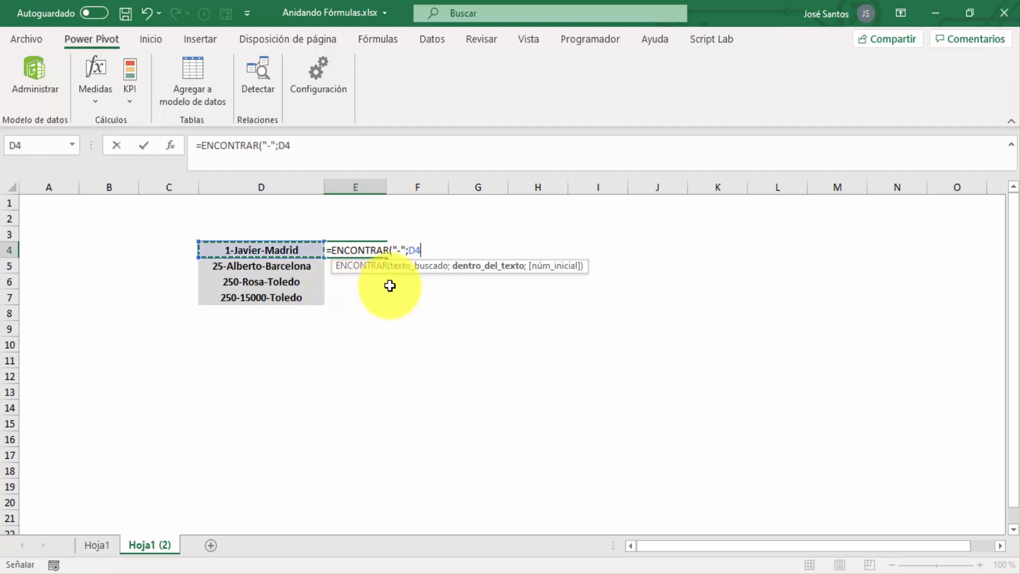
pyautogui.write(';1')
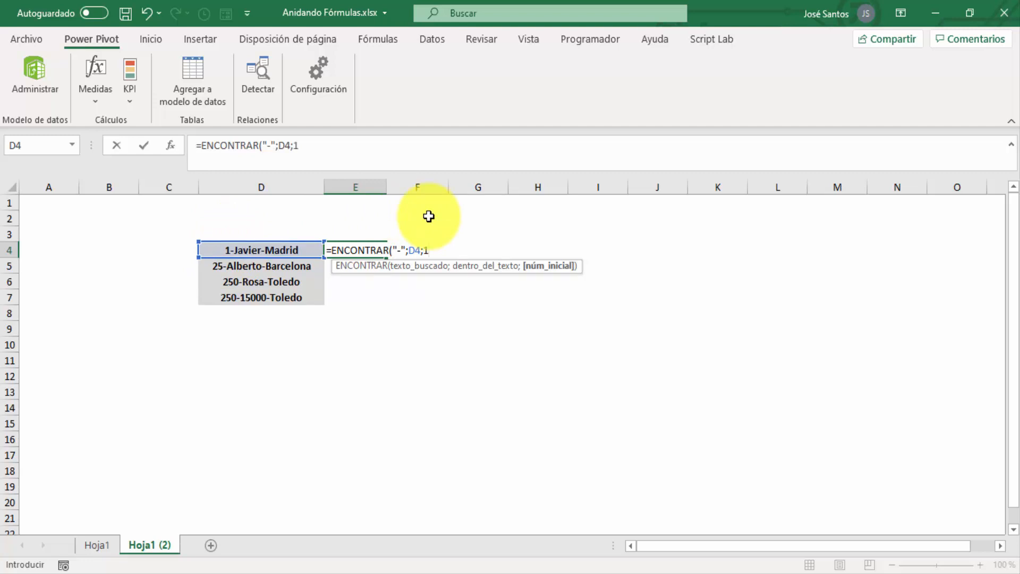
pyautogui.press('Return')
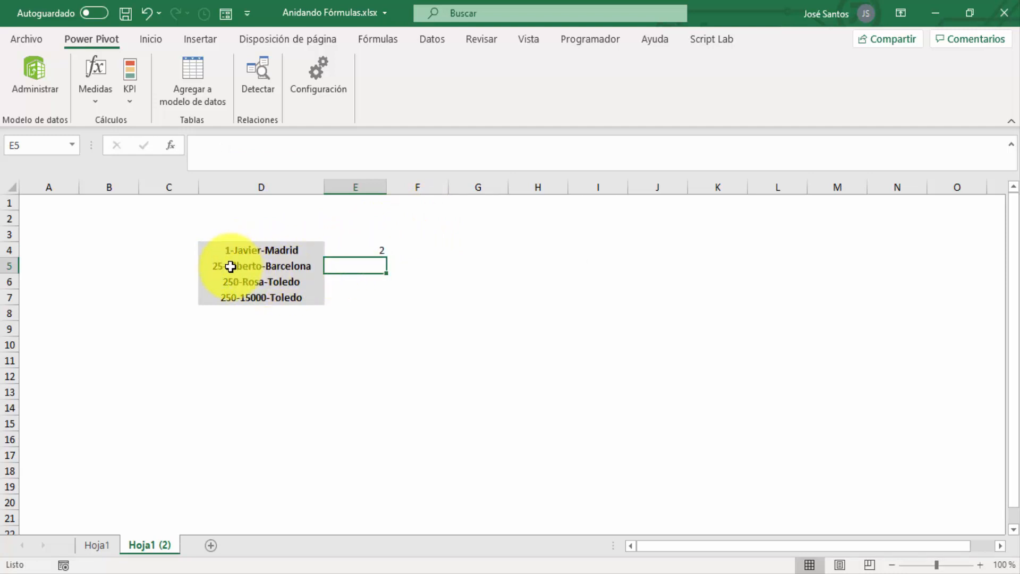
pyautogui.click(370, 248)
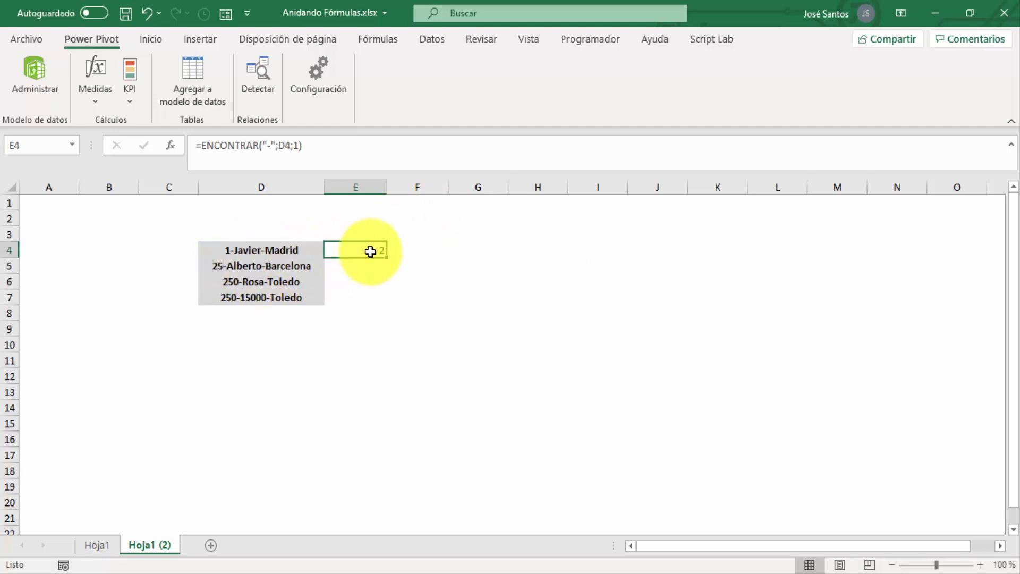
pyautogui.doubleClick(387, 258)
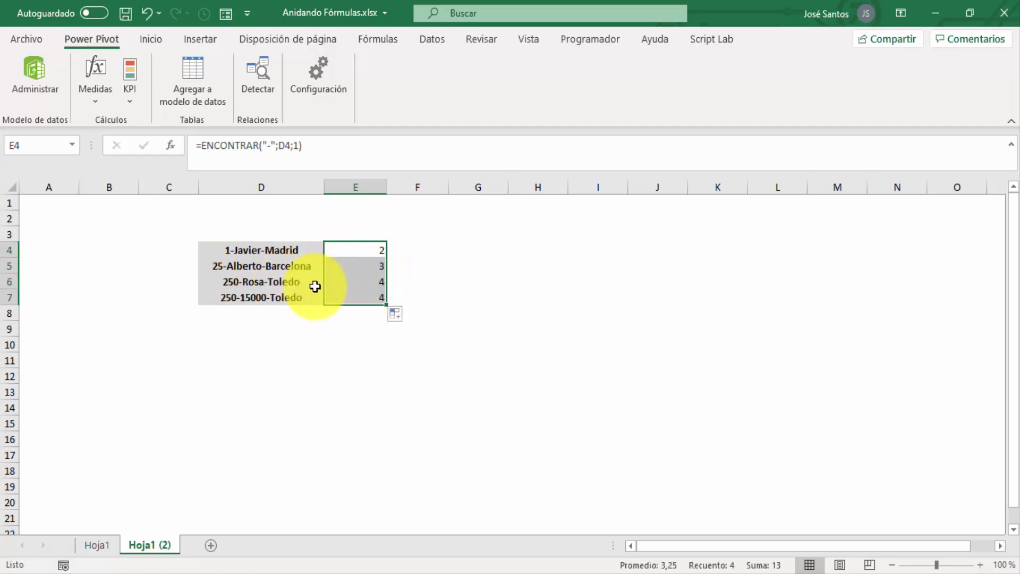
# Change the text in cell D7 to 2502-15000-Toledo to test the hyphen position formula
pyautogui.click(252, 280)
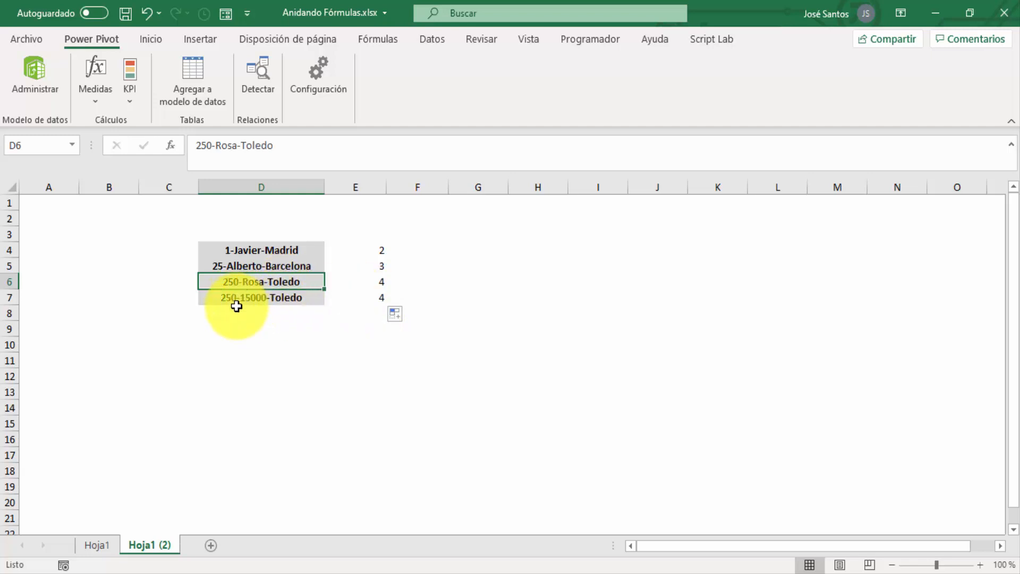
pyautogui.click(376, 296)
pyautogui.click(266, 296)
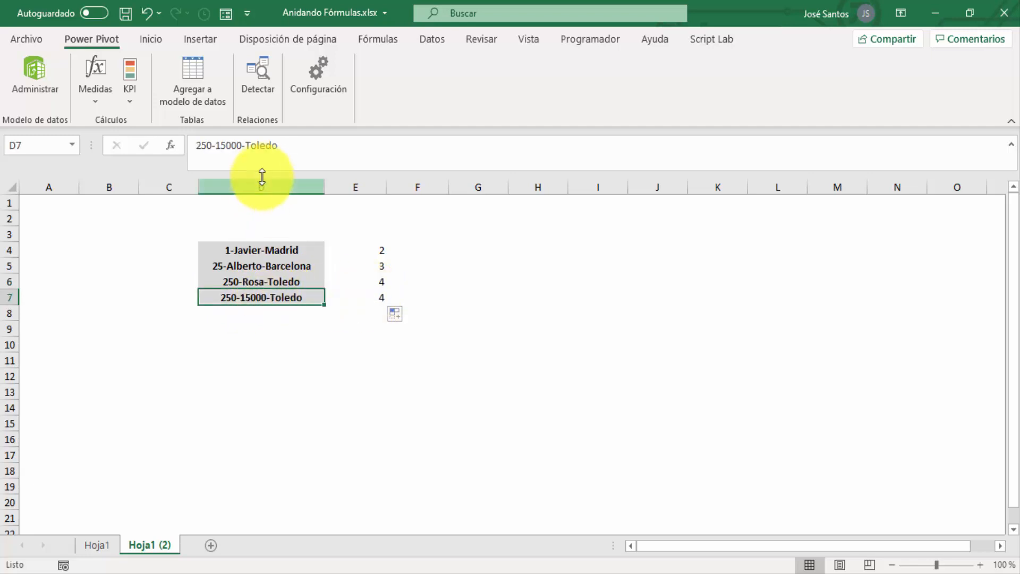
pyautogui.click(215, 145)
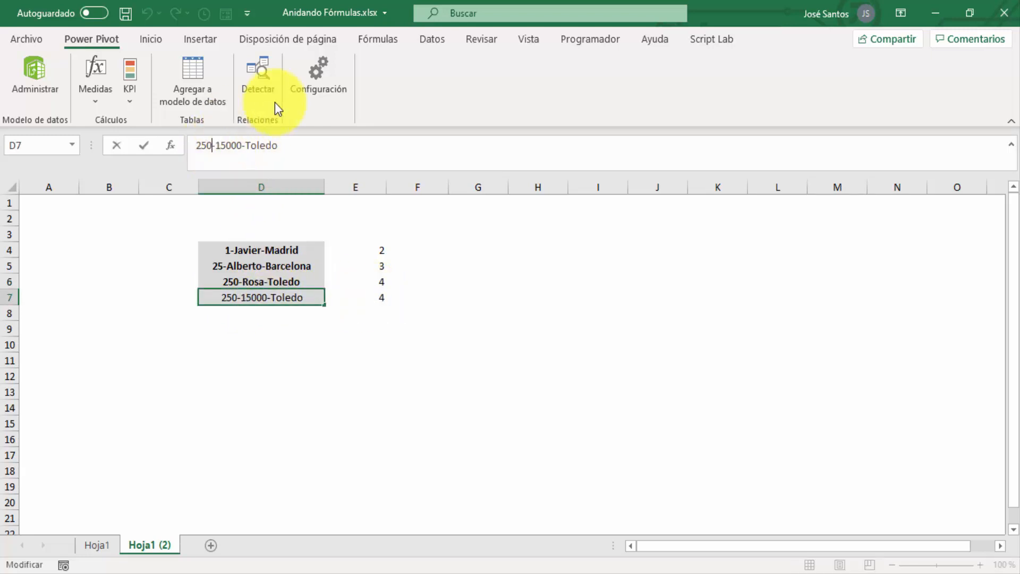
pyautogui.write('2')
pyautogui.press('Return')
pyautogui.press('Up')
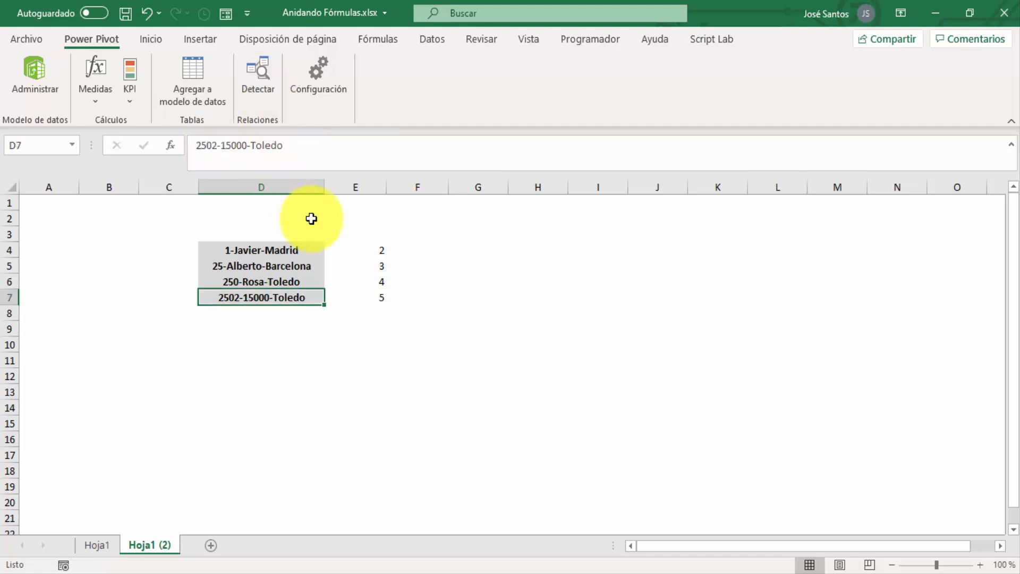
# Enter the heading Primer Guión in cell E3, above the first hyphen positions
pyautogui.click(373, 256)
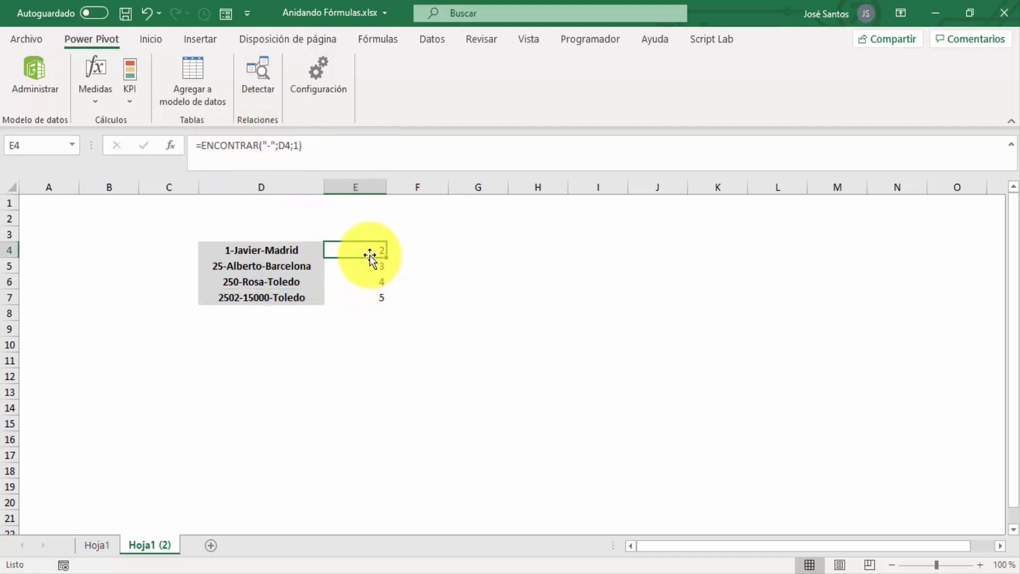
pyautogui.click(284, 249)
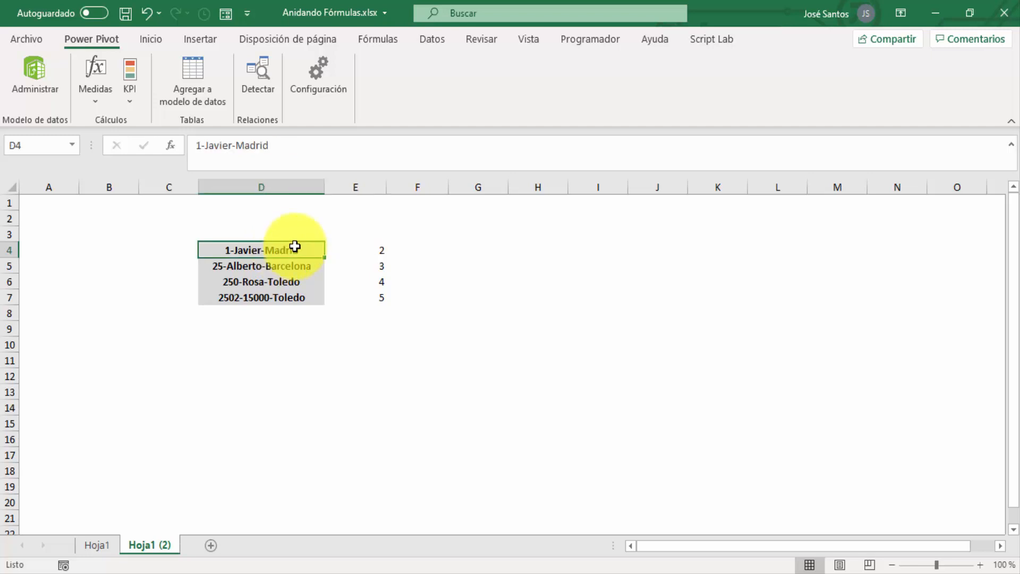
pyautogui.click(366, 248)
pyautogui.click(380, 223)
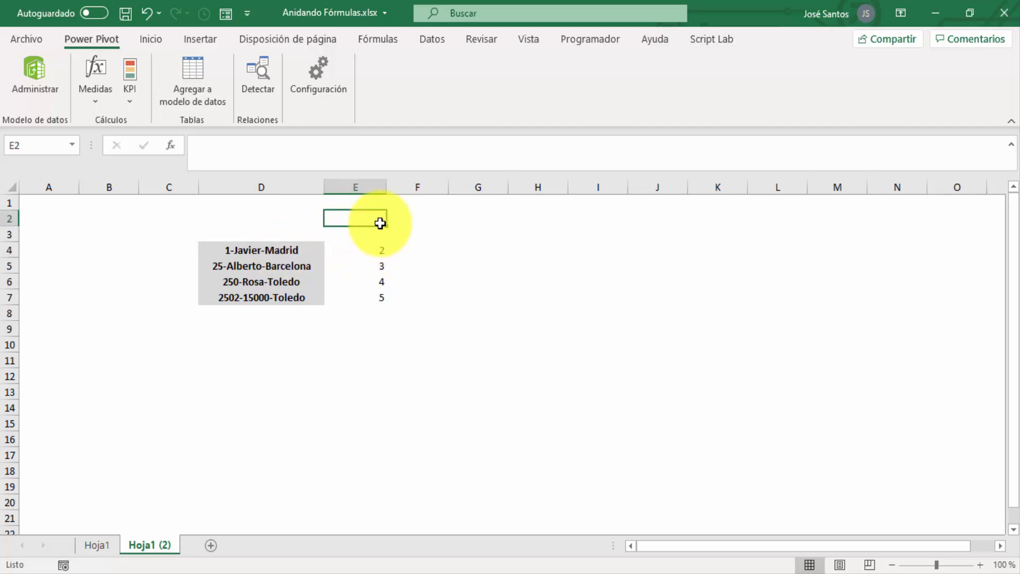
pyautogui.press('Down')
pyautogui.write('p')
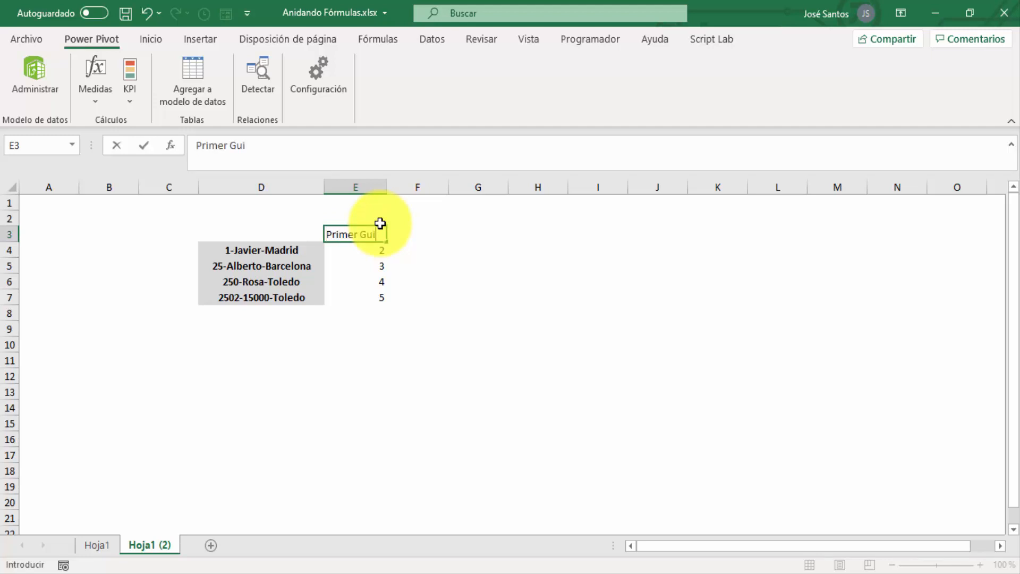
pyautogui.write('rimer Guión')
pyautogui.press('Return')
# Enter the heading Segundo Guión in cell F3 and autofit the widths of columns E and F
pyautogui.press('Up')
pyautogui.press('Right')
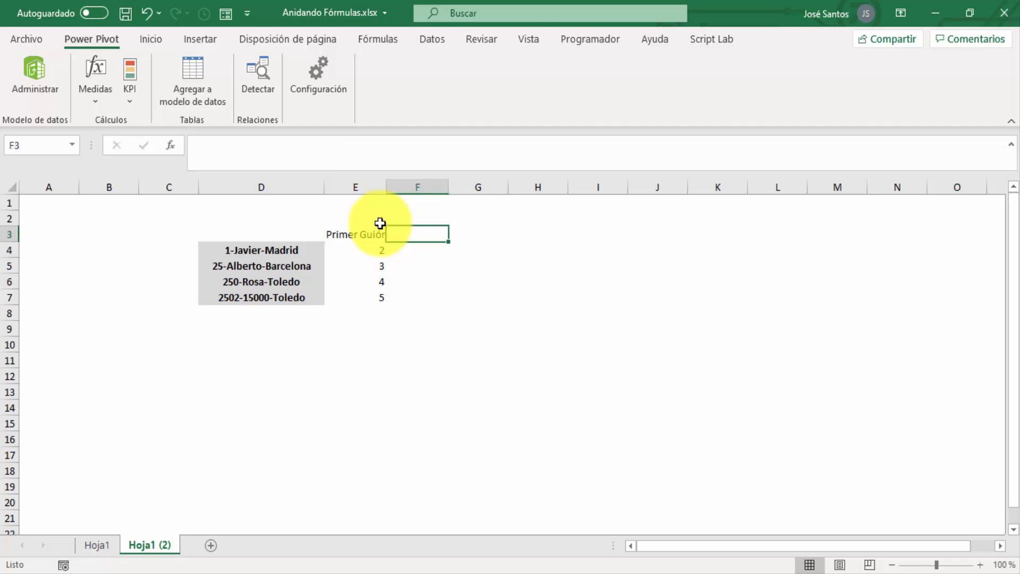
pyautogui.write('Segundo Gui')
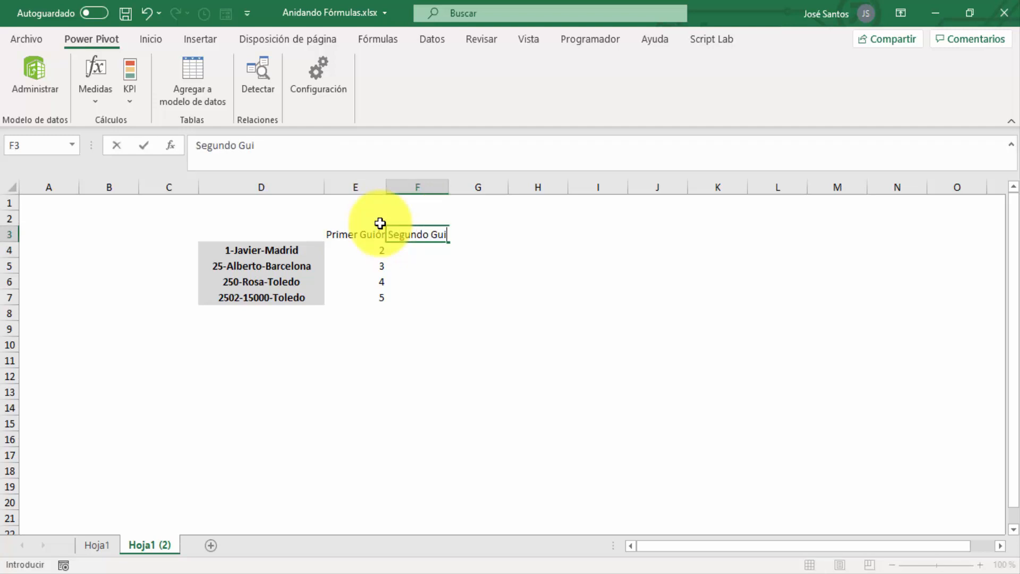
pyautogui.write('ón')
pyautogui.press('Return')
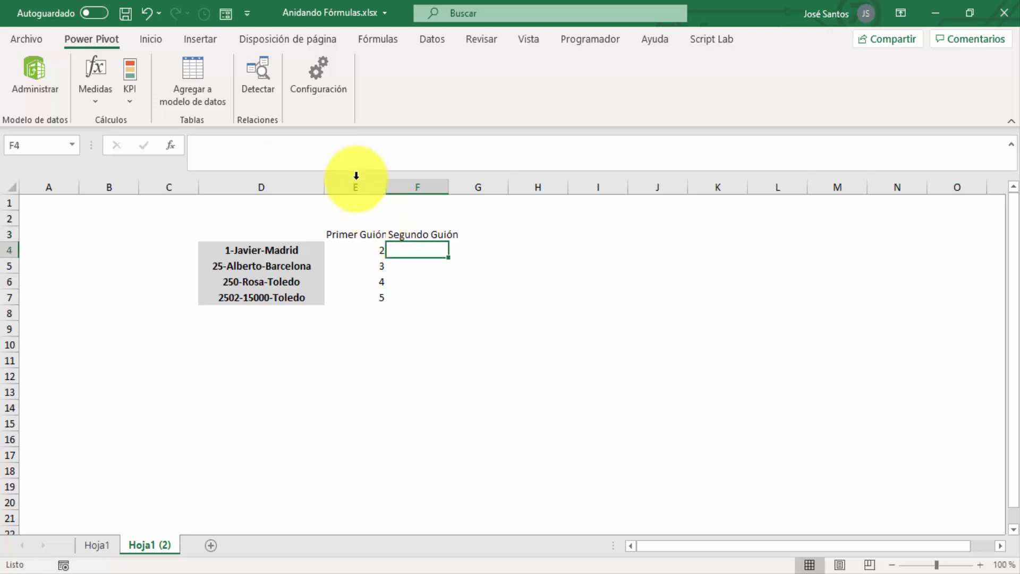
pyautogui.moveTo(357, 185); pyautogui.dragTo(389, 186)
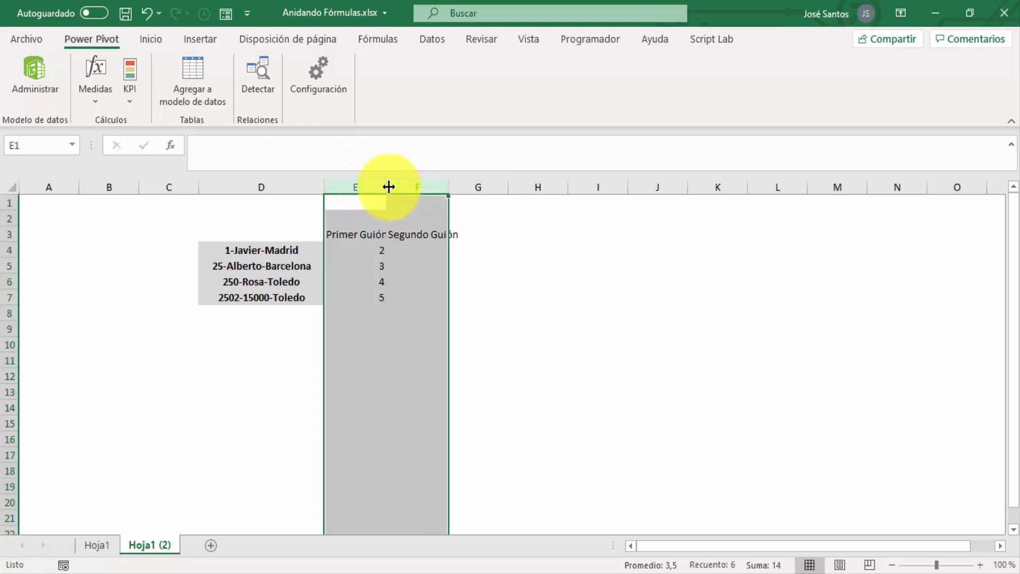
pyautogui.doubleClick(389, 186)
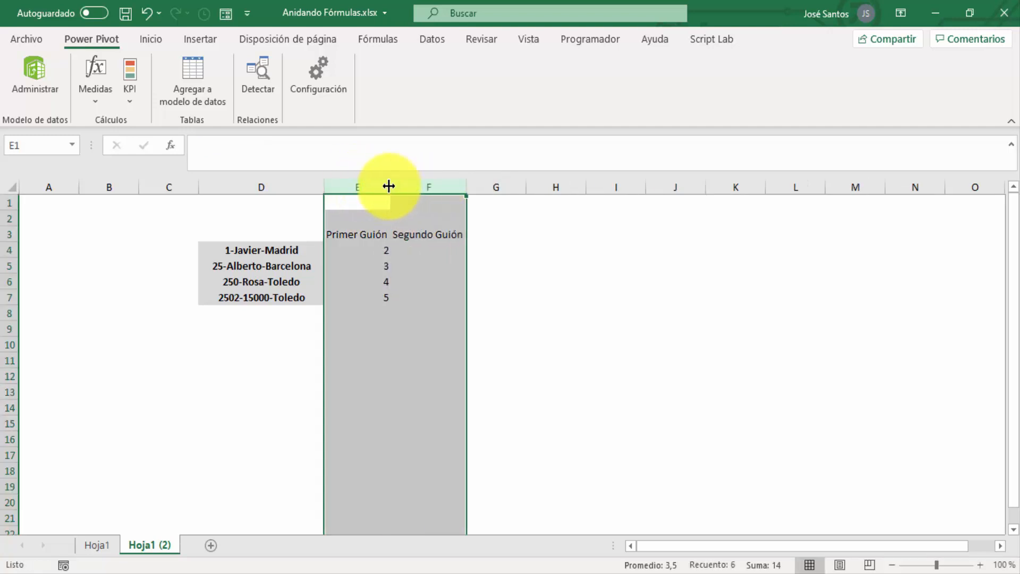
# Enter the formula =ENCONTRAR("-";D4;E4+1) in cell F4 to find the position of the second hyphen
pyautogui.click(379, 249)
pyautogui.click(417, 248)
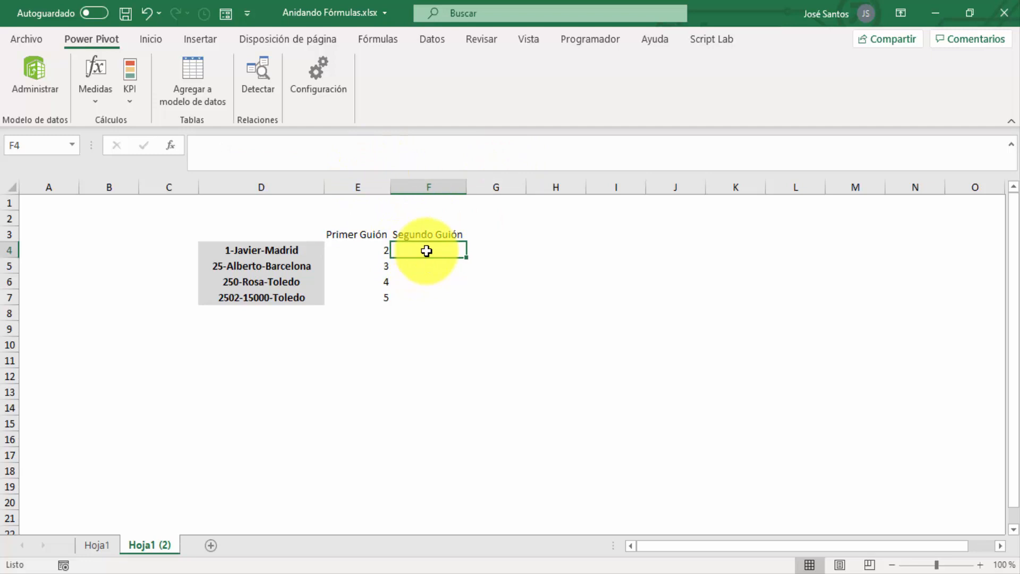
pyautogui.write('=econ')
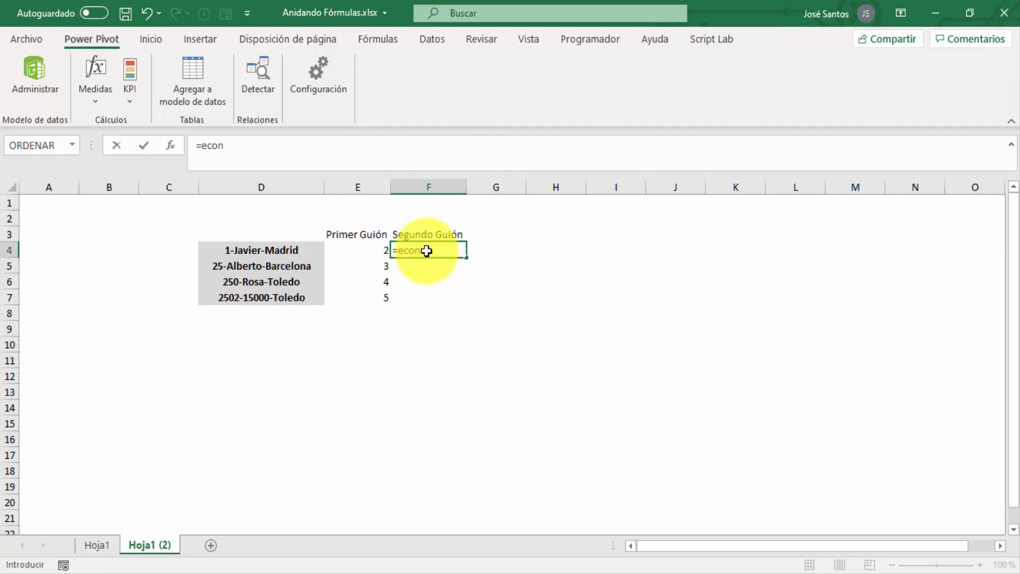
pyautogui.press('BackSpace')
pyautogui.press('BackSpace')
pyautogui.press('BackSpace')
pyautogui.write('ncon')
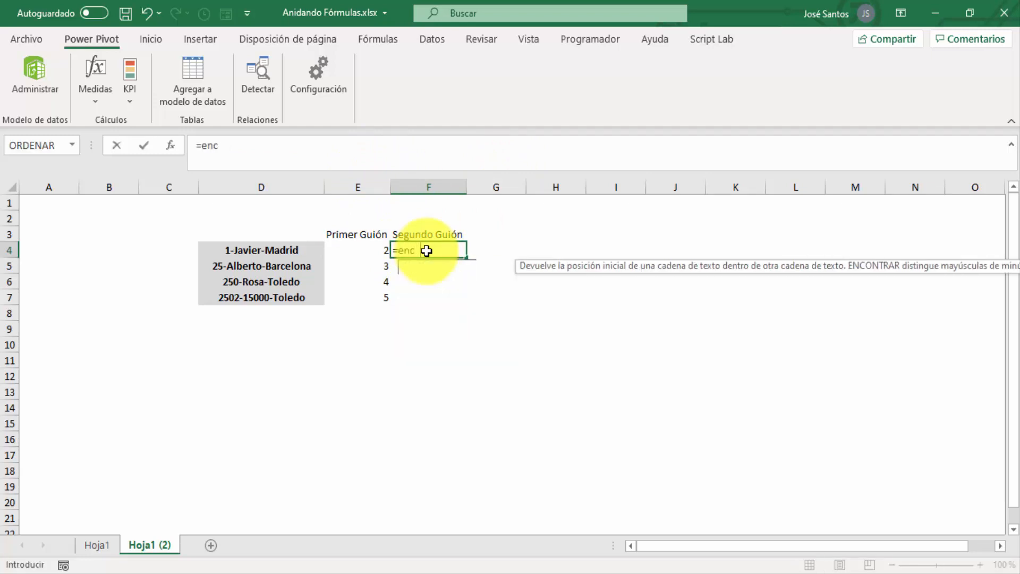
pyautogui.press('Tab')
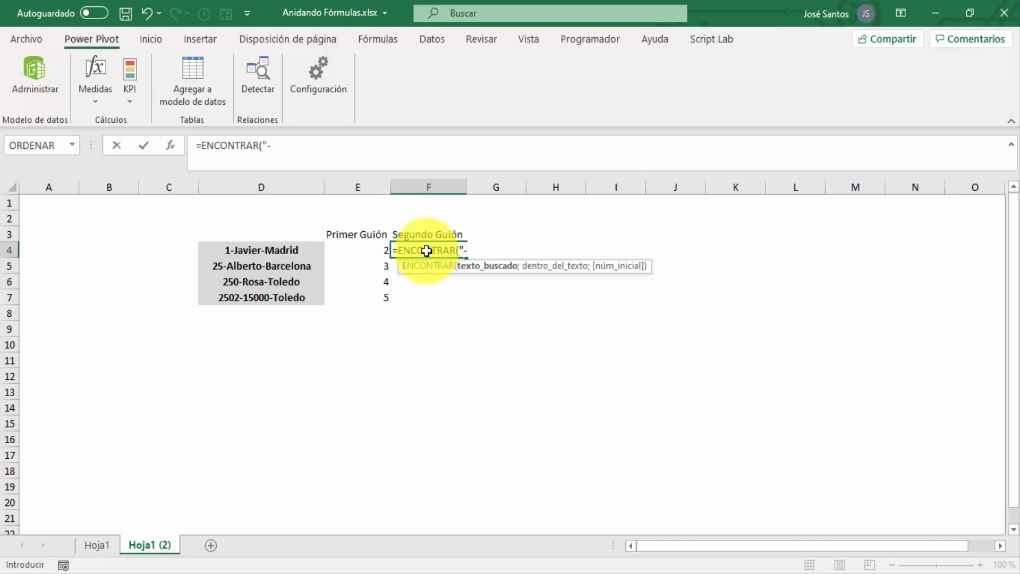
pyautogui.write('"-";')
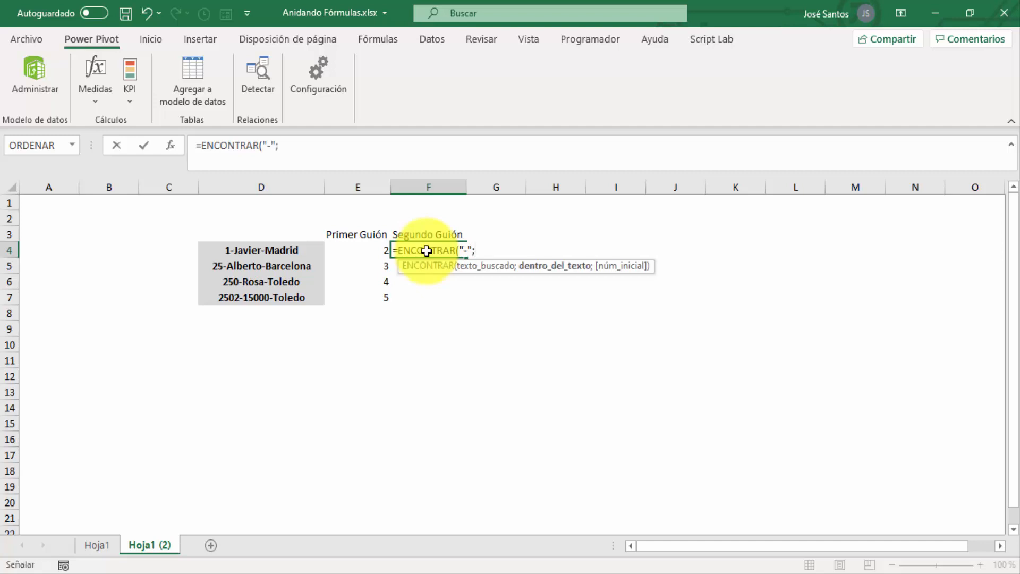
pyautogui.press('Left')
pyautogui.press('Left')
pyautogui.write(';')
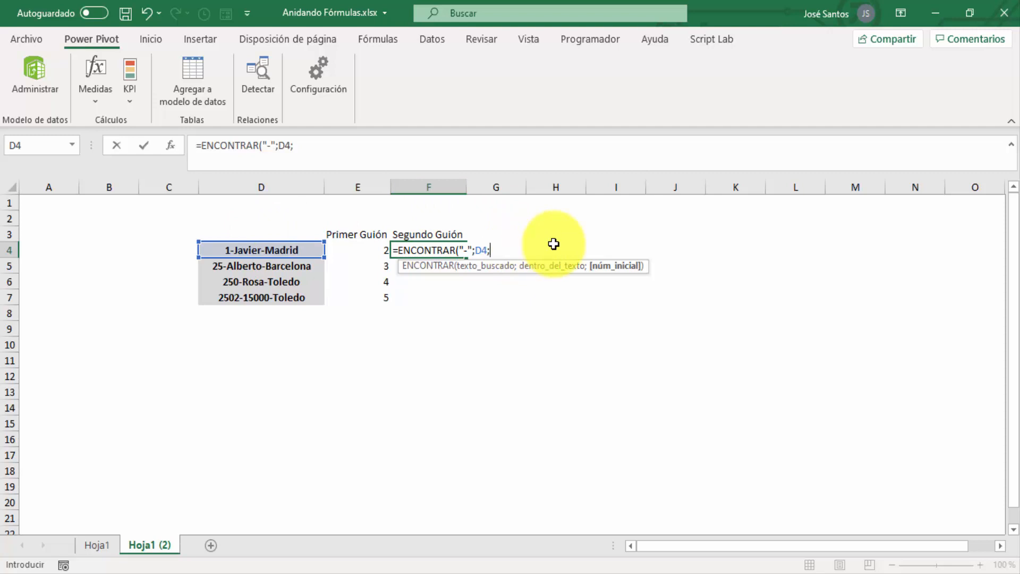
pyautogui.press('Left')
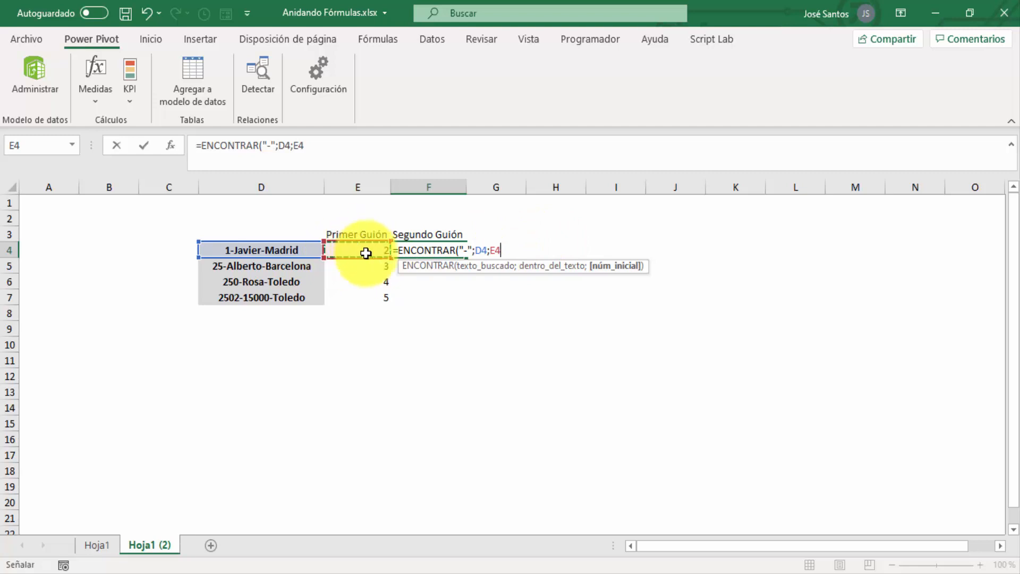
pyautogui.write('+')
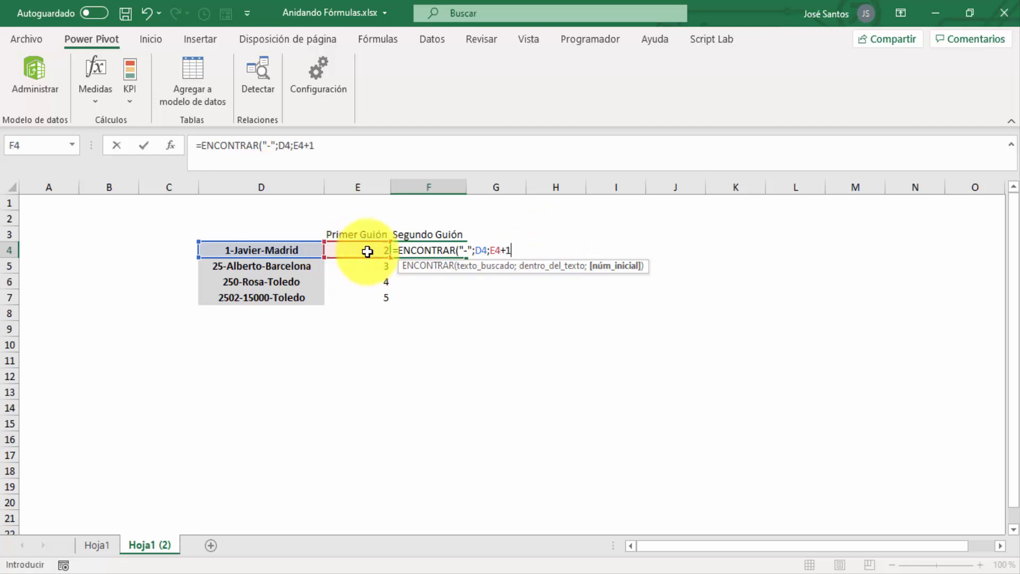
pyautogui.write('1)')
pyautogui.press('Return')
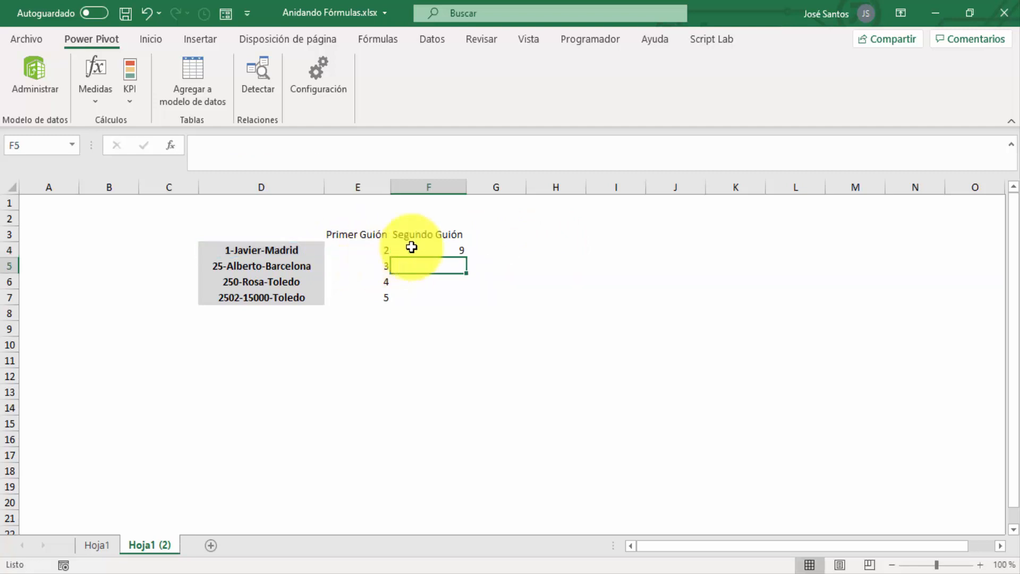
# Fill the second-hyphen formula from F4 down to F7 and check the copied formulas row by row
pyautogui.click(432, 250)
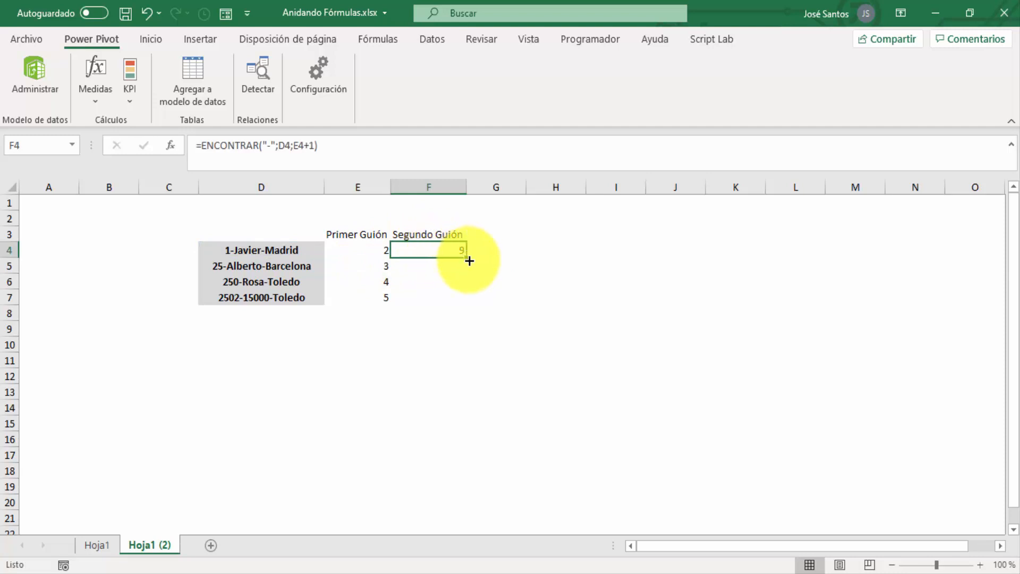
pyautogui.doubleClick(468, 258)
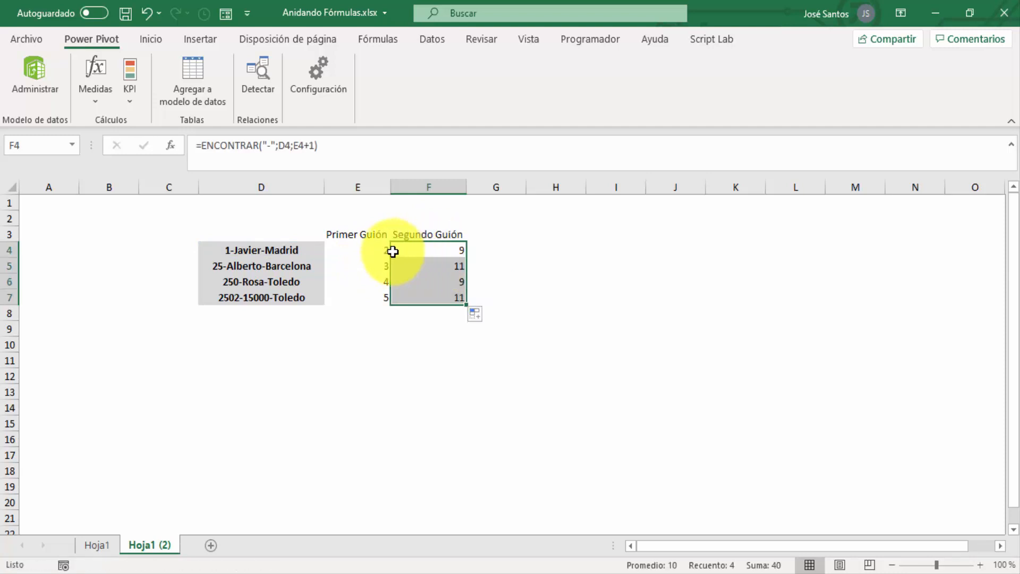
pyautogui.click(310, 250)
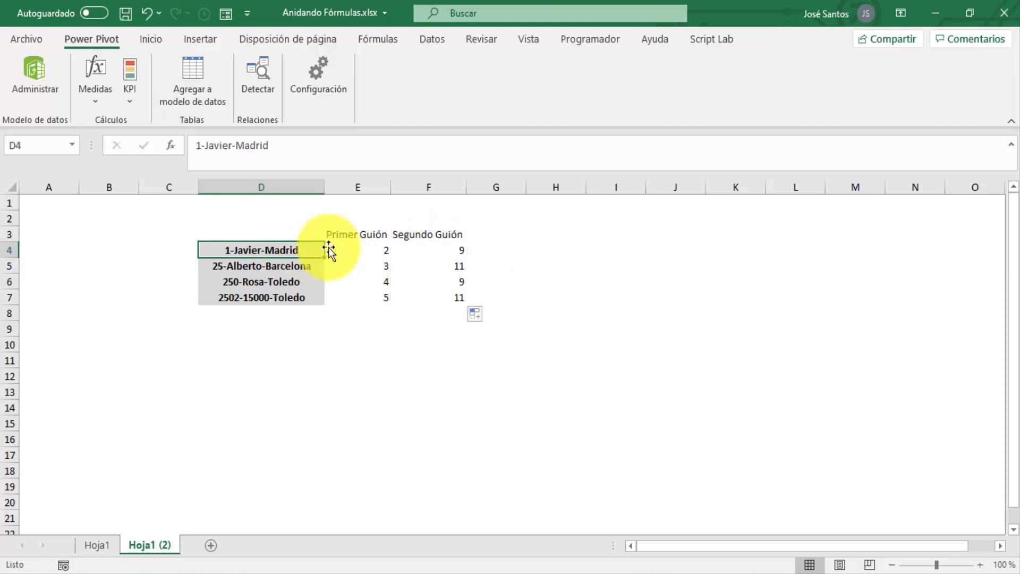
pyautogui.click(411, 251)
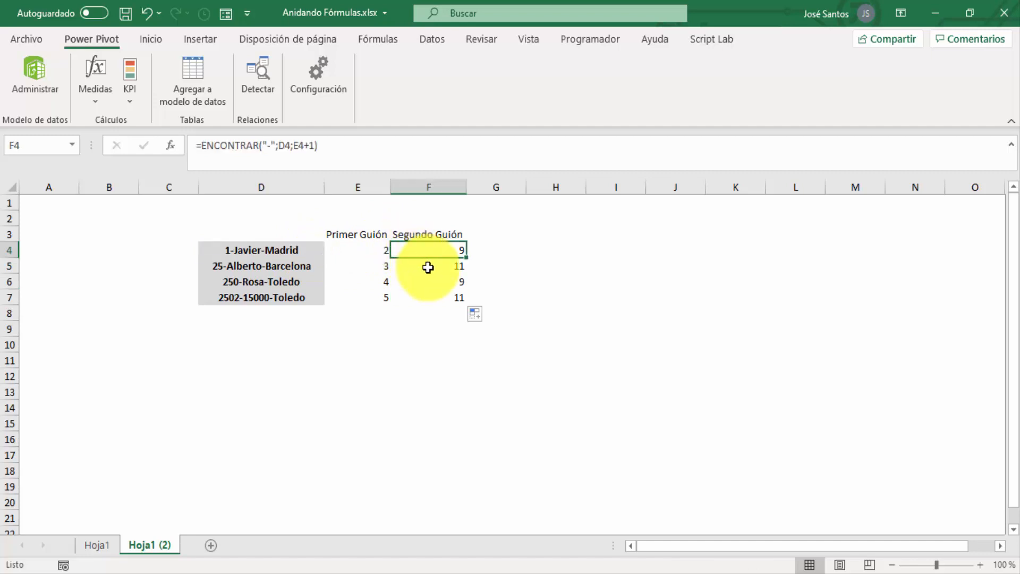
pyautogui.click(428, 267)
pyautogui.click(434, 281)
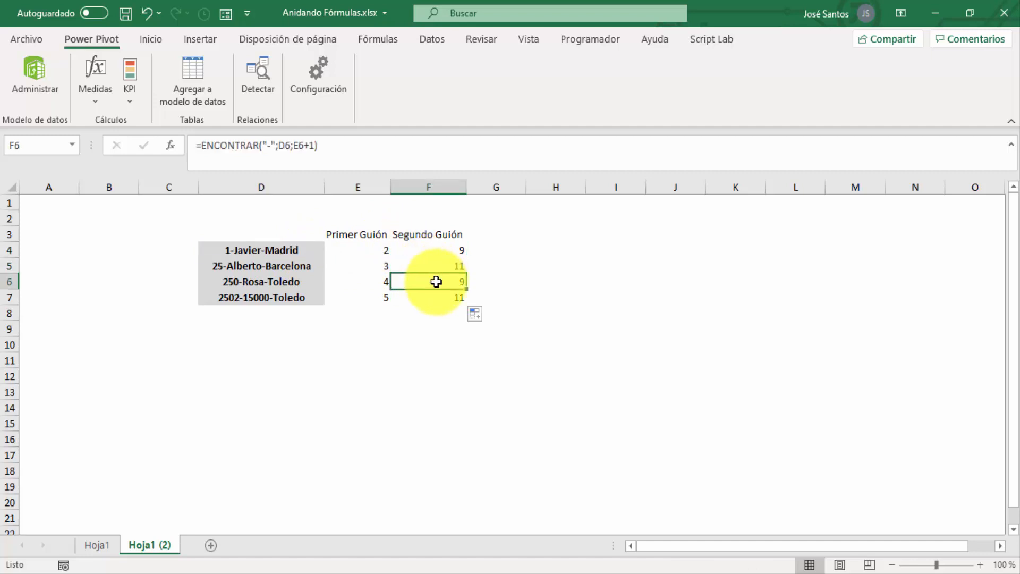
pyautogui.click(442, 297)
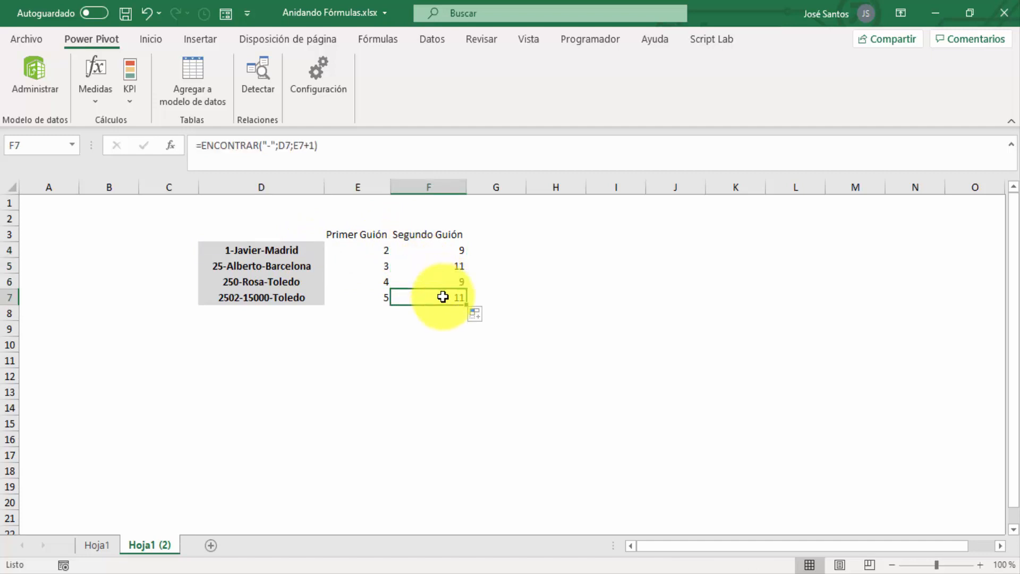
# Start an EXTRAE formula in cell G4 with D4 as the text to extract from
pyautogui.click(495, 254)
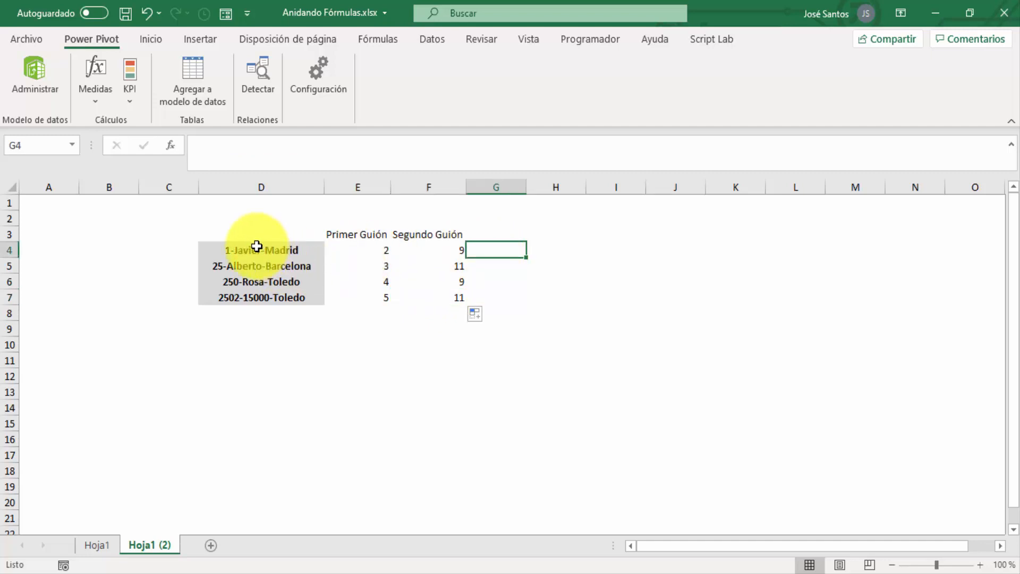
pyautogui.click(495, 231)
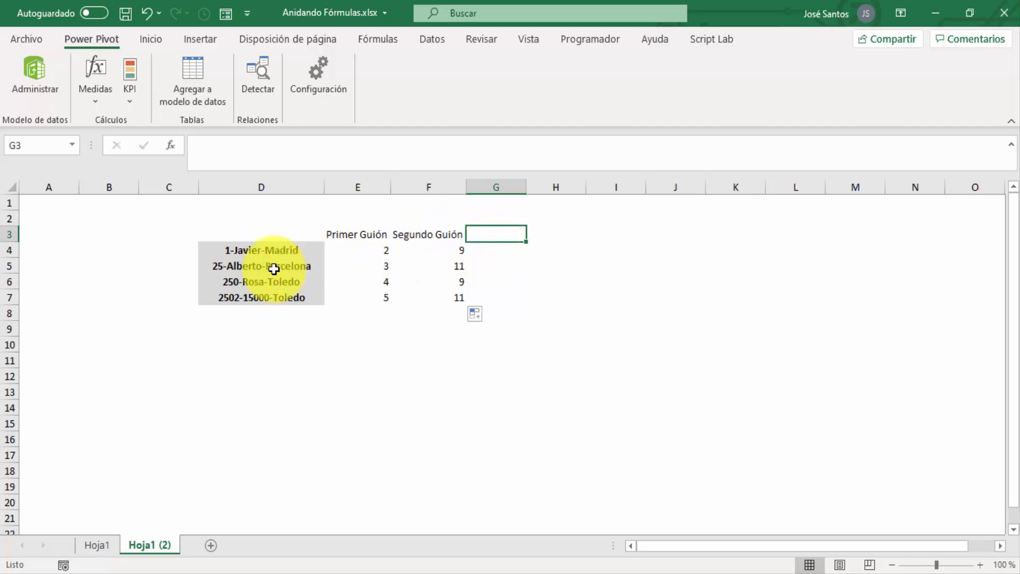
pyautogui.click(495, 253)
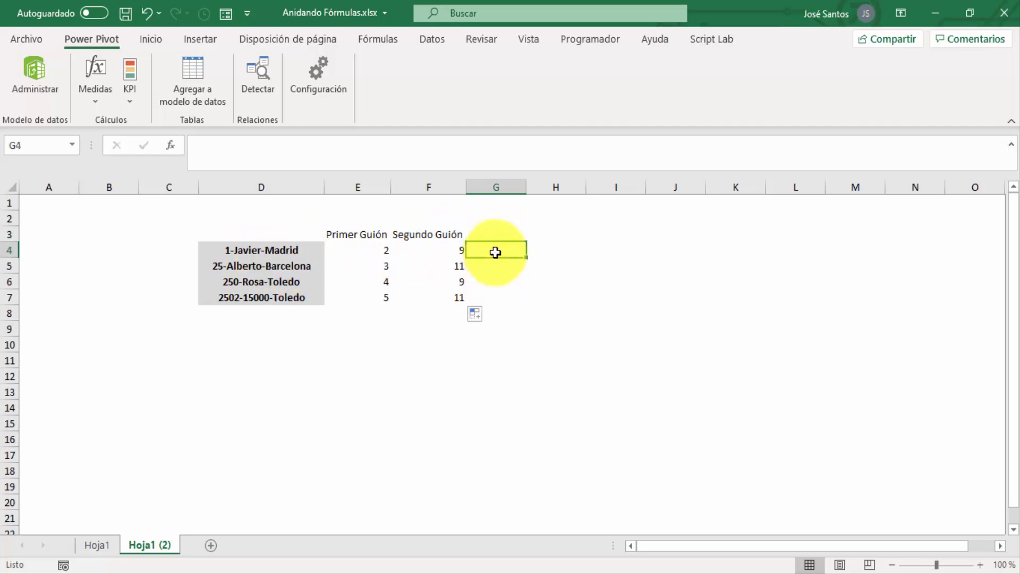
pyautogui.write('=e')
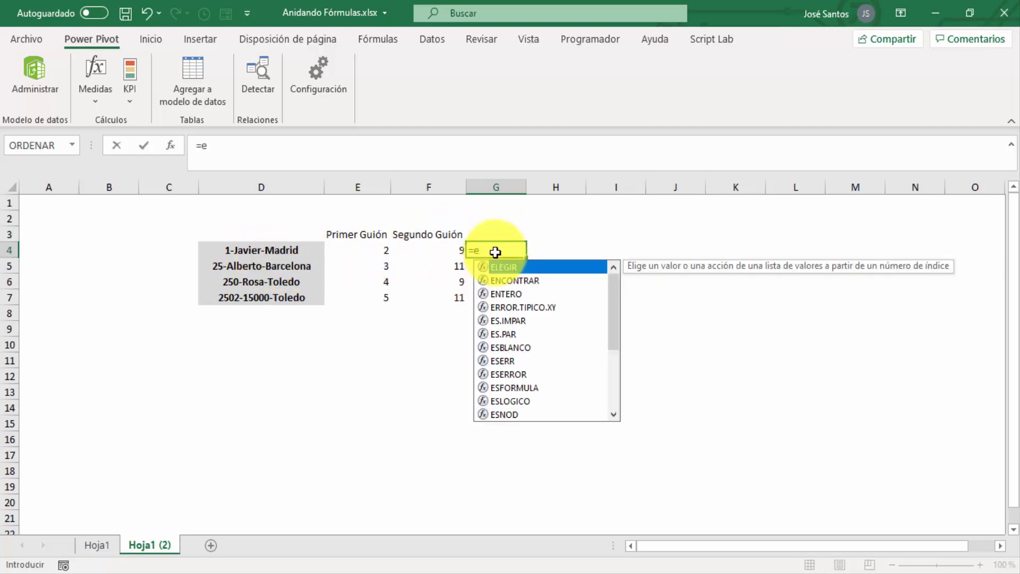
pyautogui.write('x')
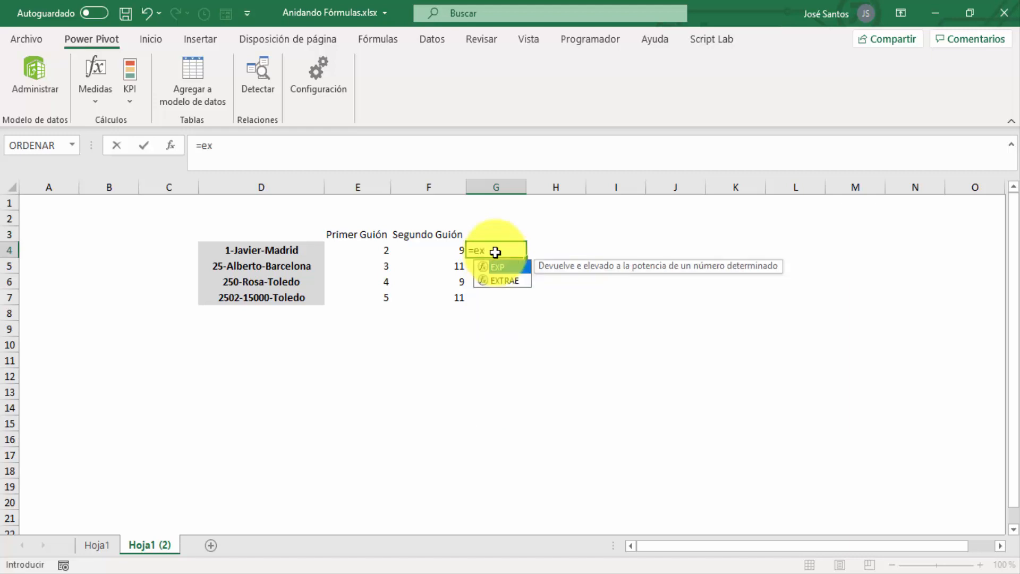
pyautogui.write('trae')
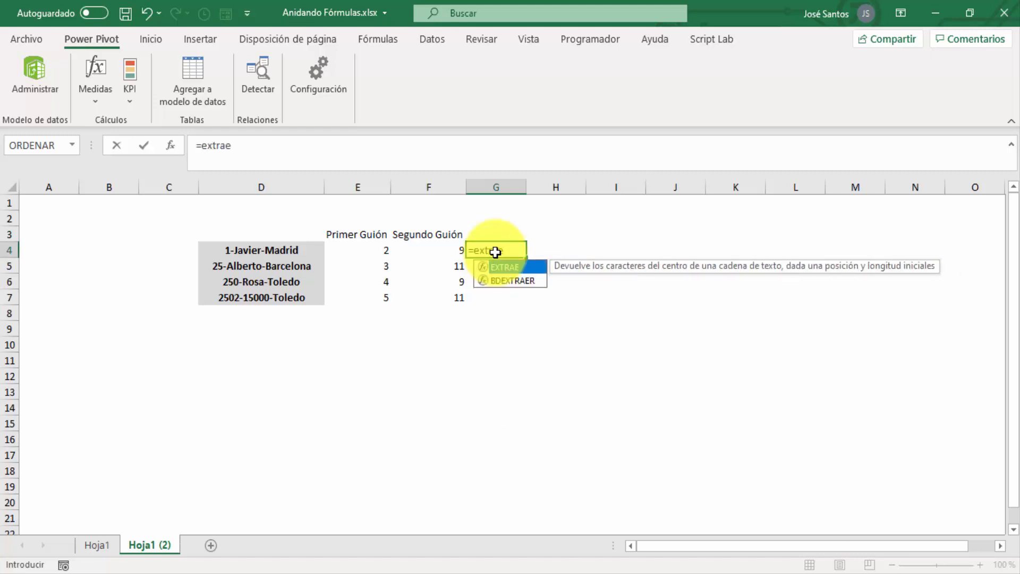
pyautogui.write('(')
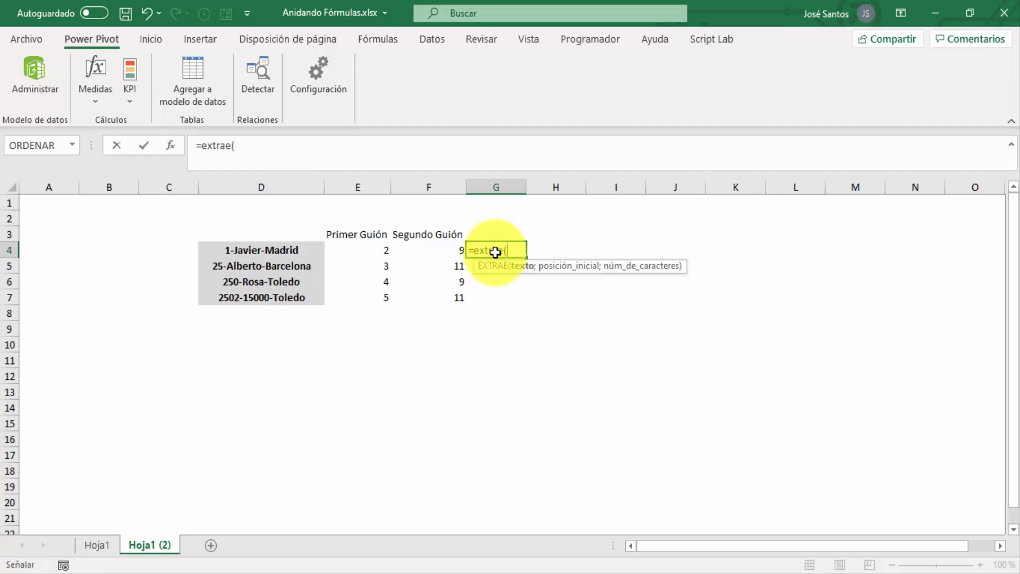
pyautogui.press('Left')
pyautogui.press('Left')
pyautogui.press('Left')
pyautogui.write(';')
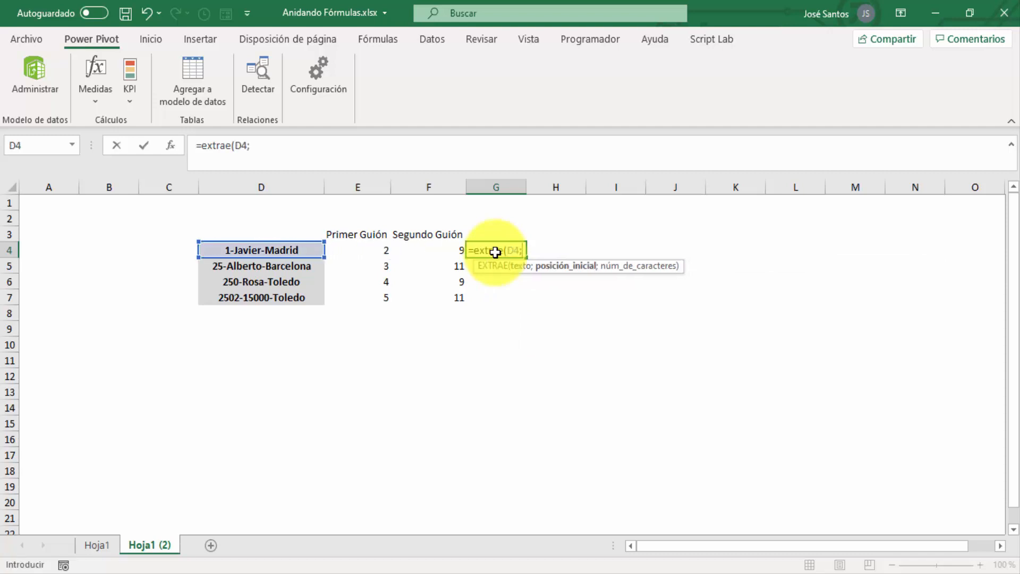
# Complete the EXTRAE formula in G4 with D3+1 as the start position and F4-E4 as the number of characters
pyautogui.press('Left')
pyautogui.press('Left')
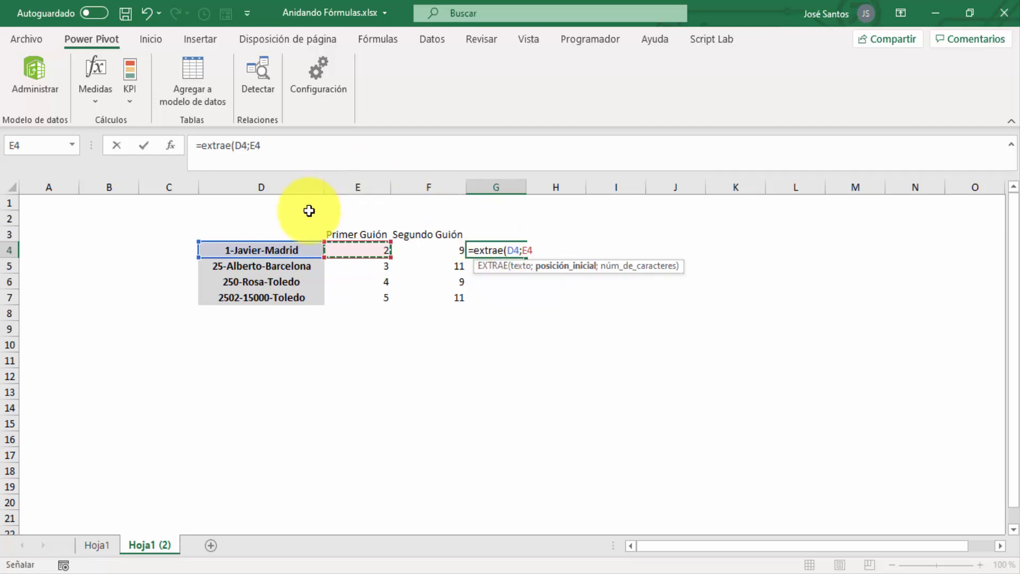
pyautogui.click(230, 234)
pyautogui.write('+')
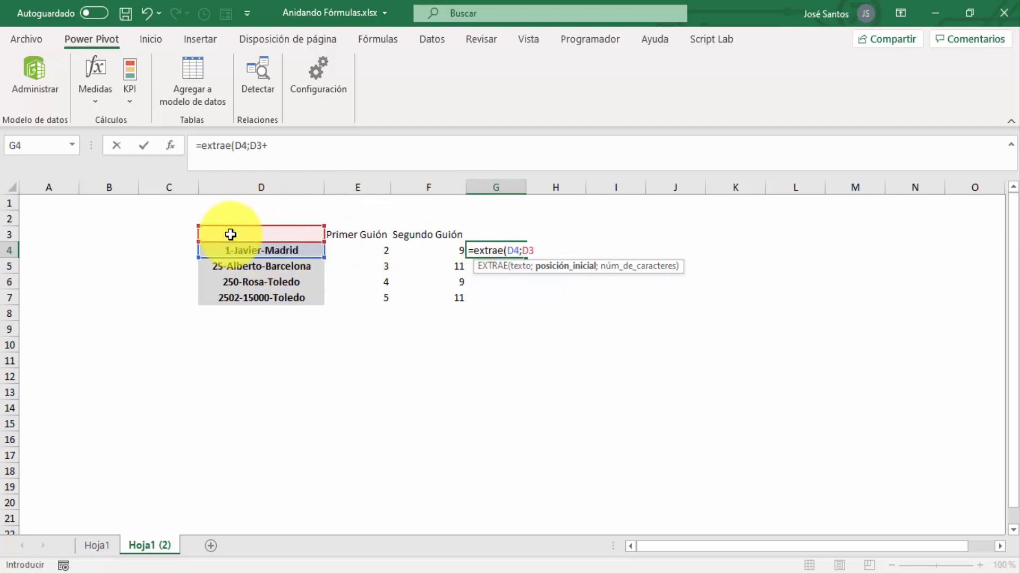
pyautogui.write('1;')
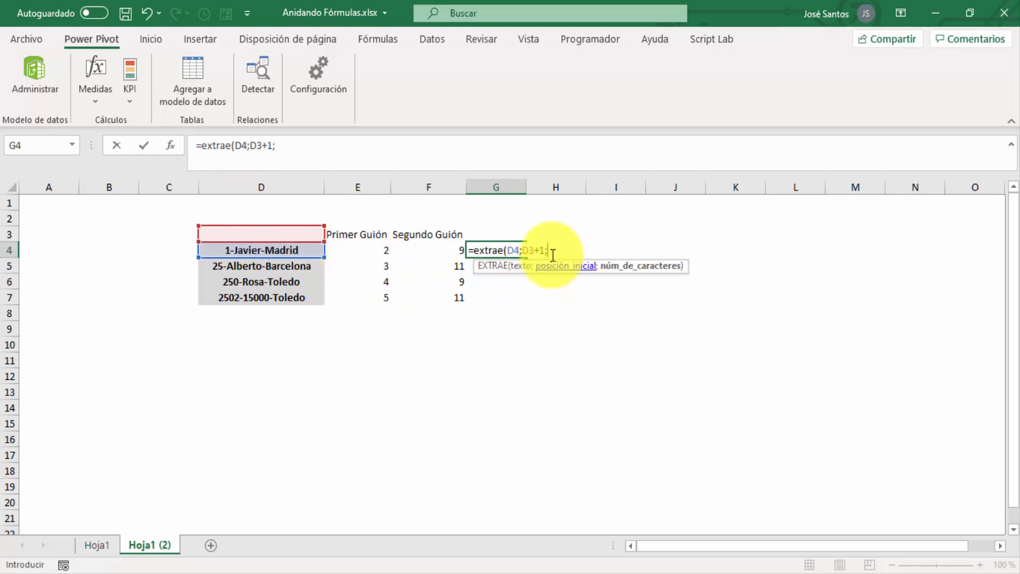
pyautogui.click(444, 249)
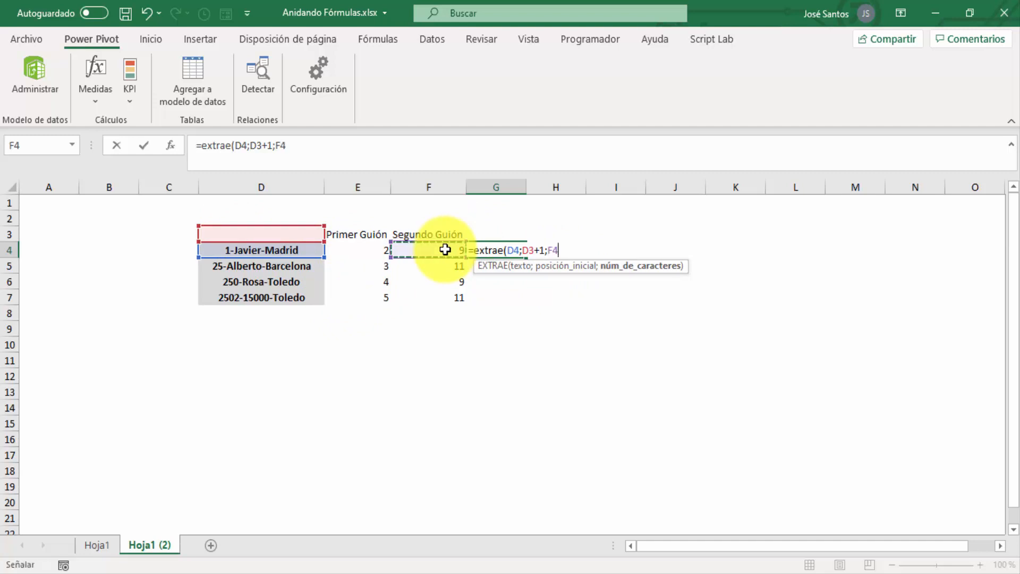
pyautogui.write('-')
pyautogui.press('Left')
pyautogui.press('Left')
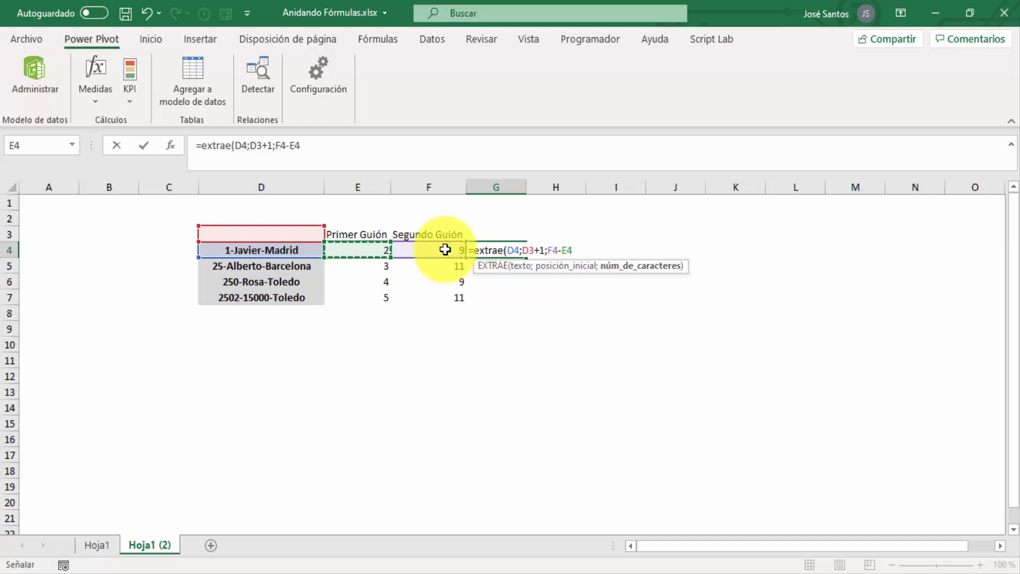
pyautogui.write(')')
pyautogui.press('Return')
pyautogui.press('Up')
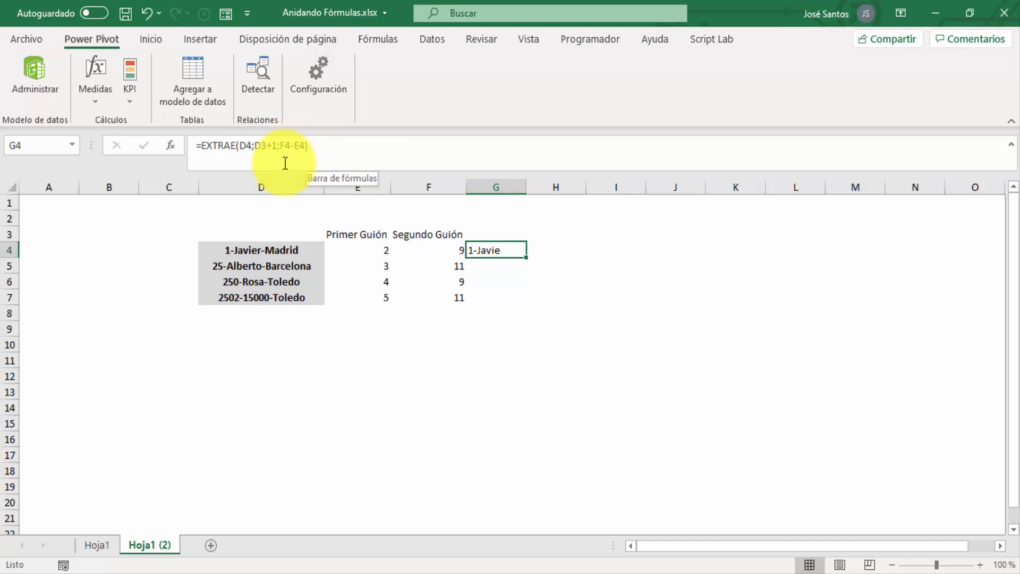
# Change the start position of the EXTRAE function in G4 to E3+1 through its function arguments
pyautogui.click(168, 145)
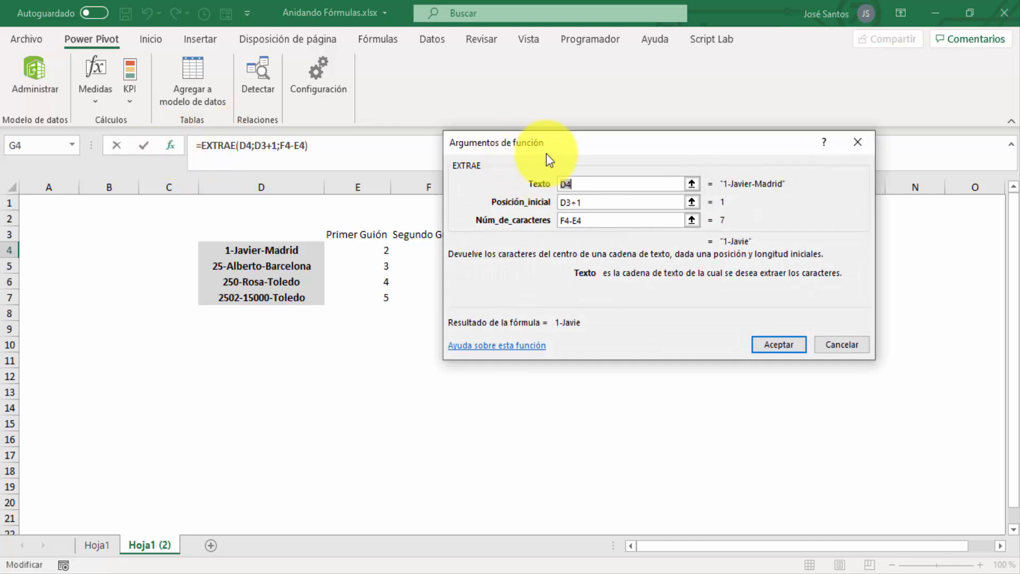
pyautogui.moveTo(556, 142); pyautogui.dragTo(630, 89)
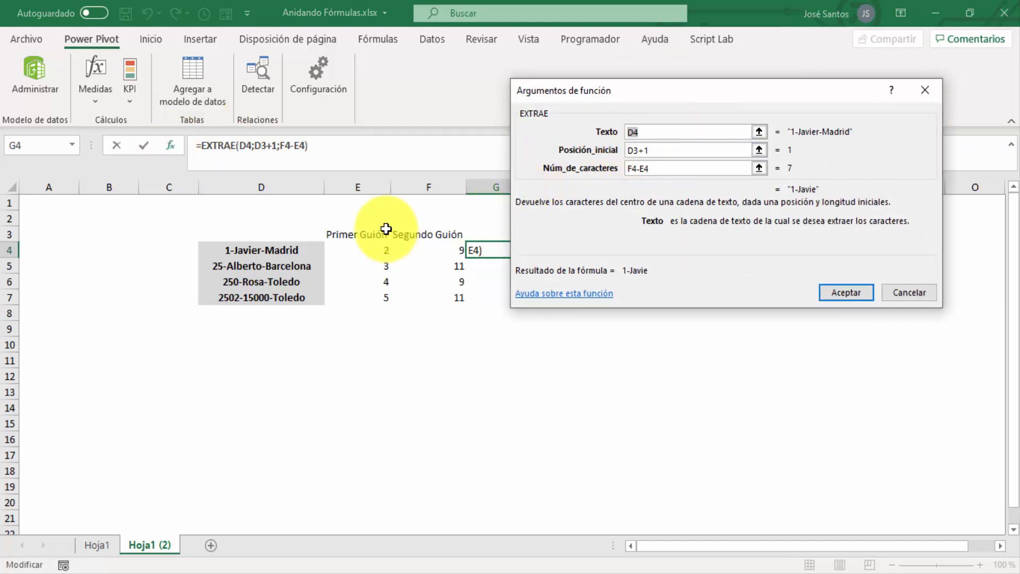
pyautogui.click(636, 149)
pyautogui.press('BackSpace')
pyautogui.write('e')
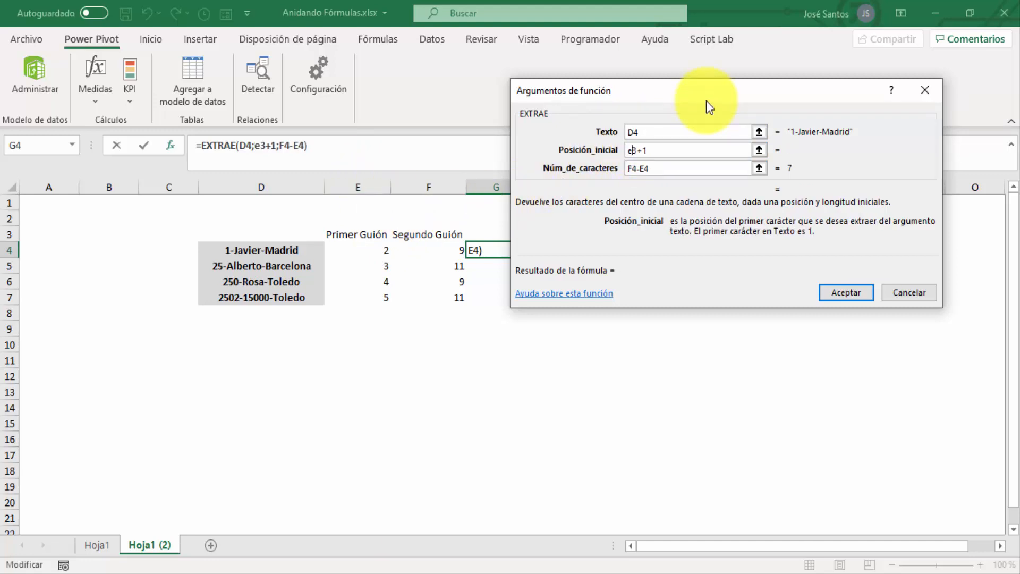
pyautogui.press('Return')
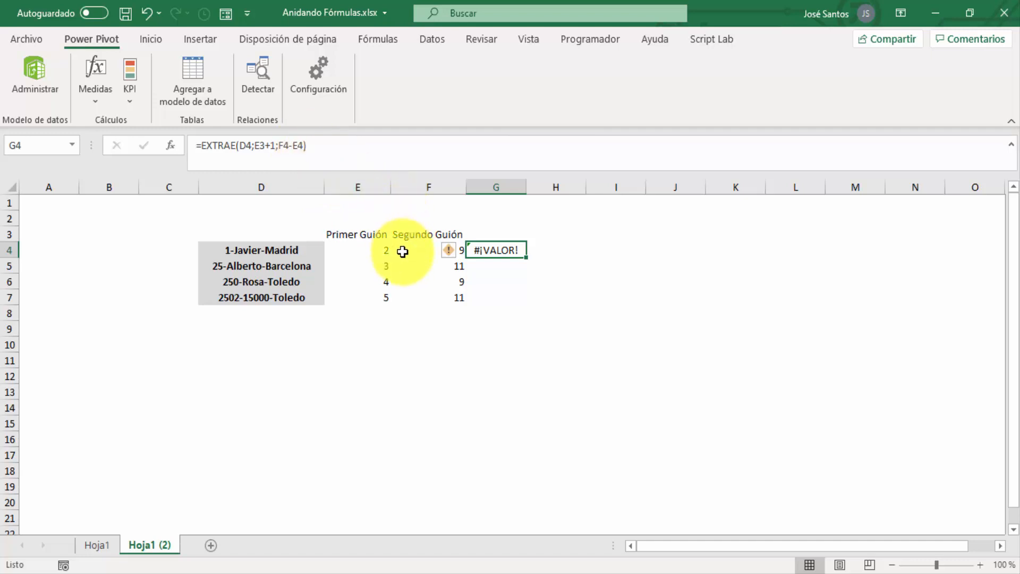
# Correct the start position of the EXTRAE function in G4 to E4+1 and fill the formula down to G7
pyautogui.press('Down')
pyautogui.press('Up')
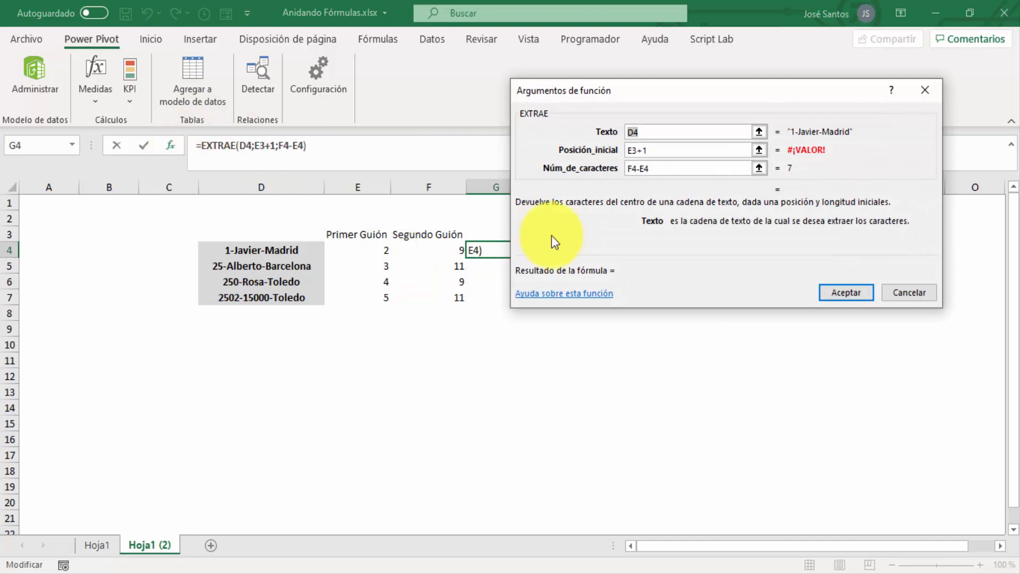
pyautogui.click(655, 151)
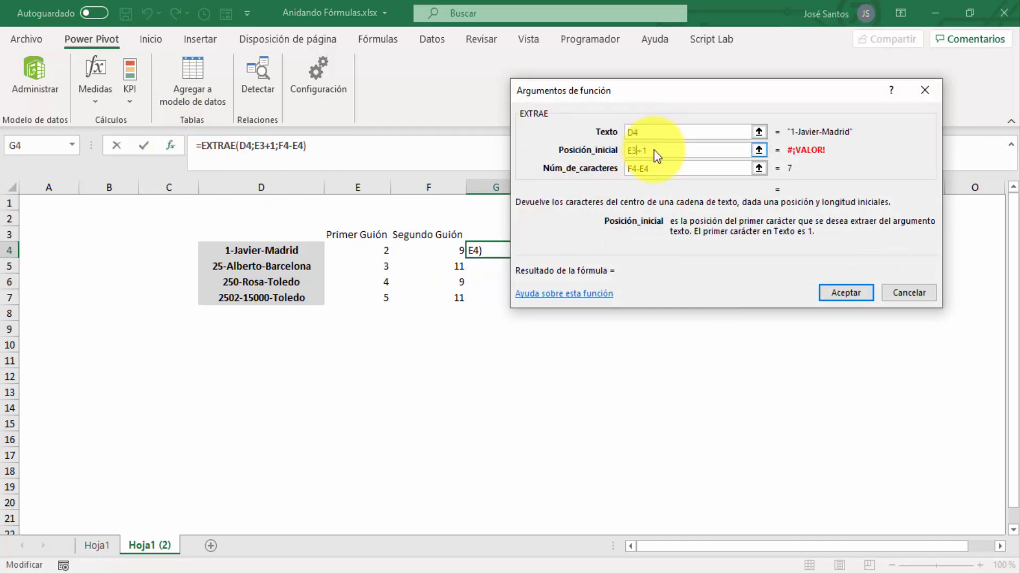
pyautogui.press('BackSpace')
pyautogui.write('4')
pyautogui.press('Return')
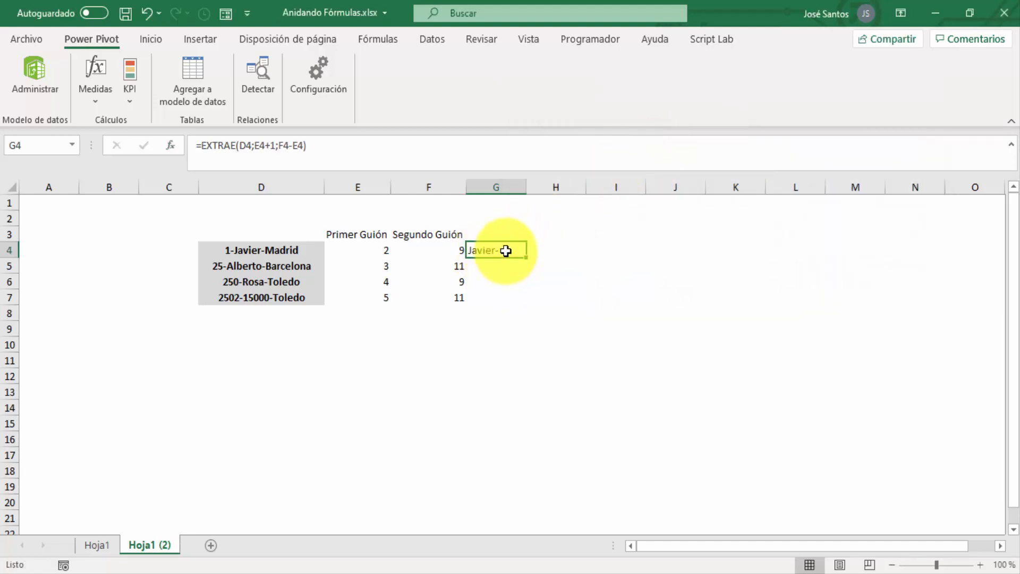
pyautogui.moveTo(529, 261); pyautogui.dragTo(533, 304)
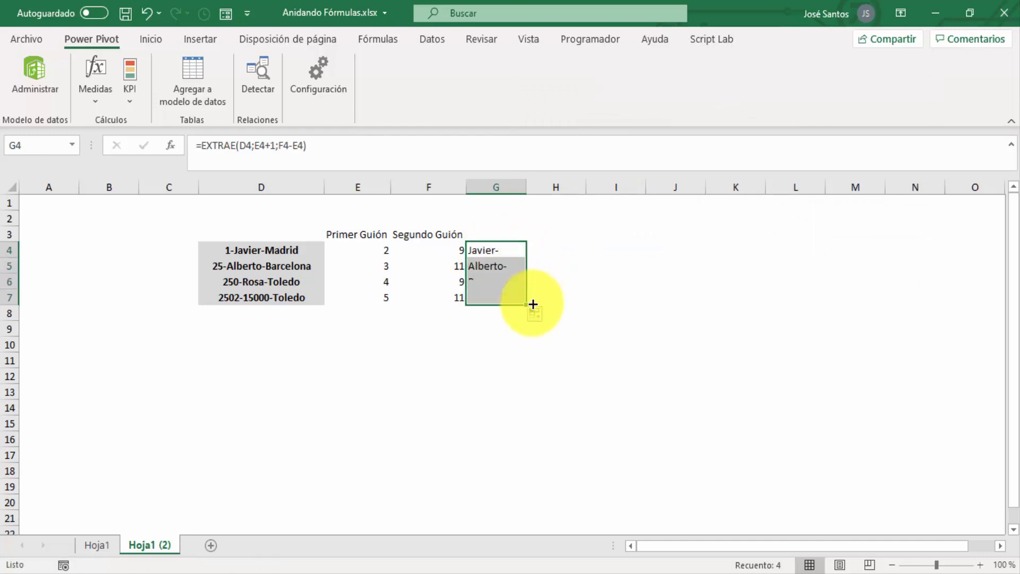
# Change the number of characters in G4's EXTRAE formula to F4-E4-1 and fill it down to G7
pyautogui.click(303, 145)
pyautogui.write('-1')
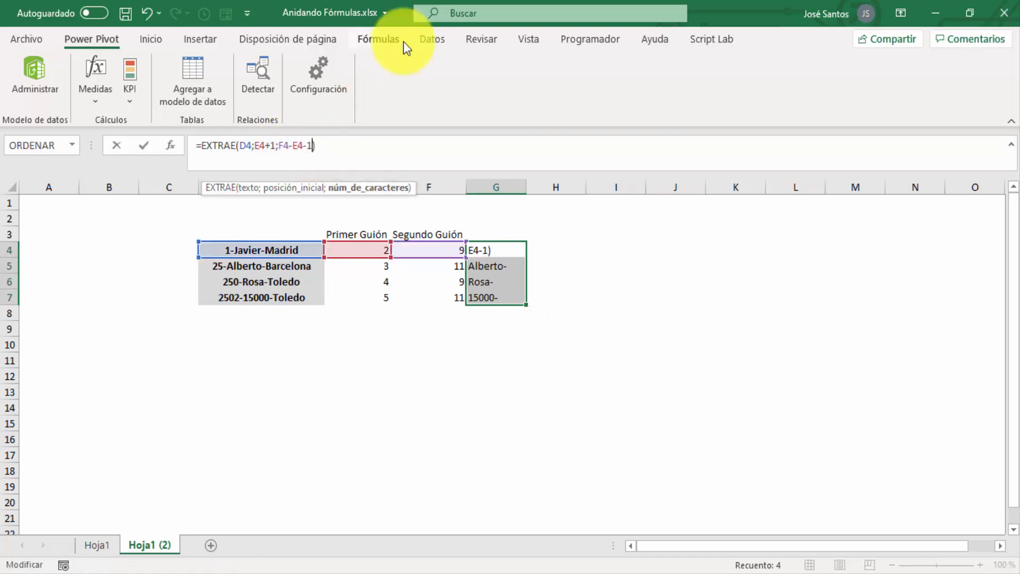
pyautogui.press('Return')
pyautogui.press('Up')
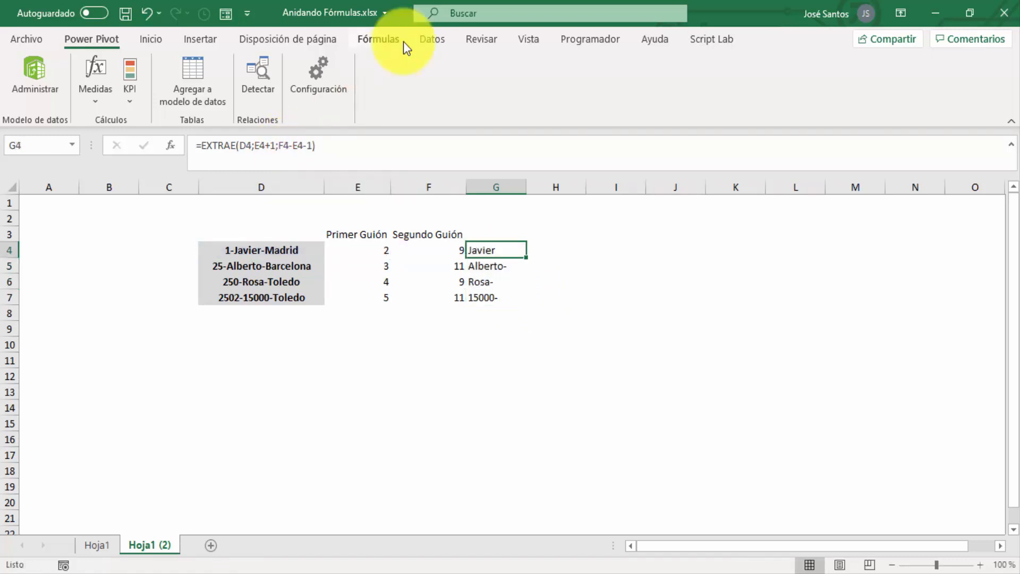
pyautogui.press('Down')
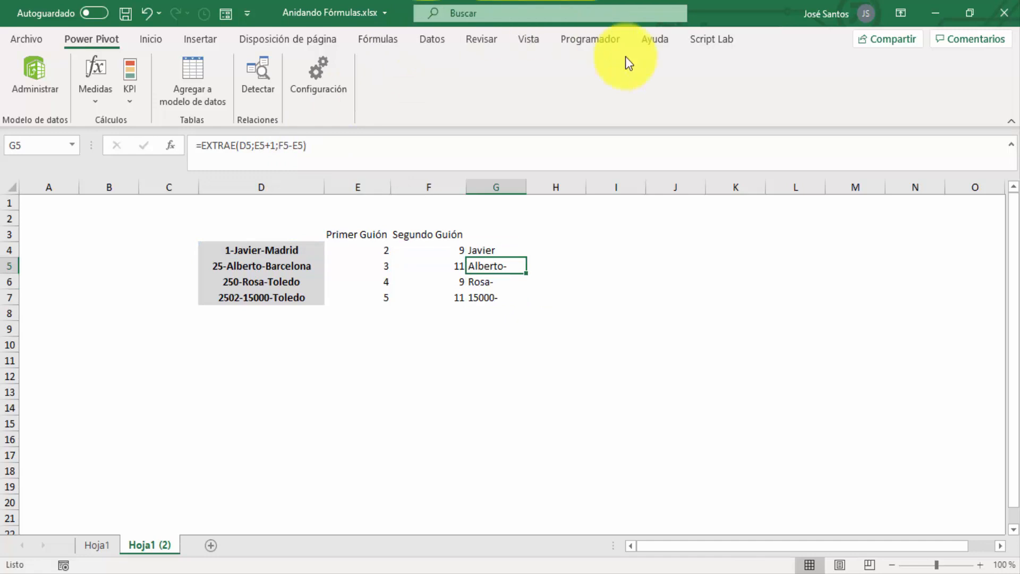
pyautogui.click(504, 250)
pyautogui.doubleClick(526, 260)
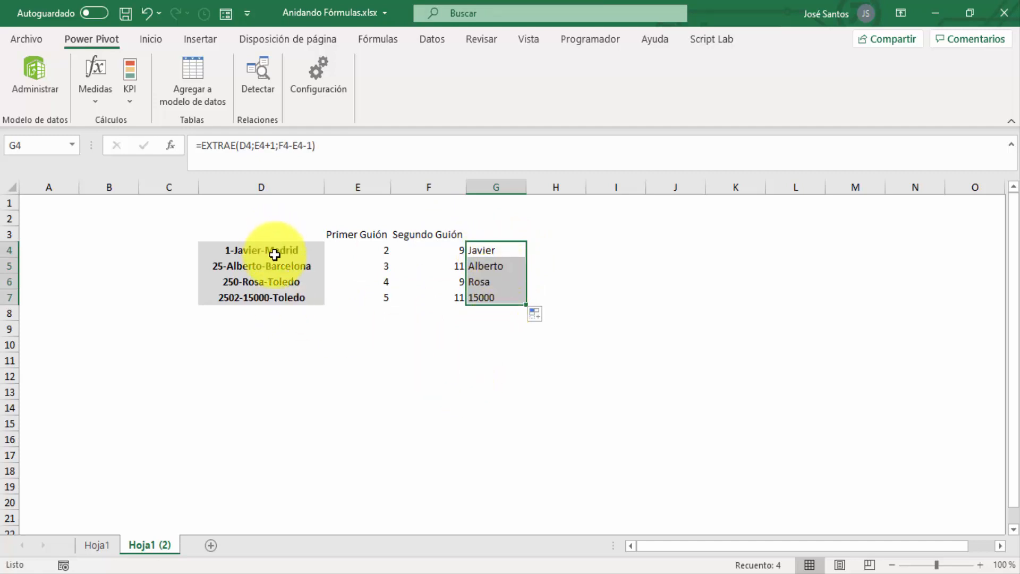
# Examine the extracted values and their EXTRAE formulas in column G, comparing the name rows with the numeric row 7
pyautogui.click(490, 251)
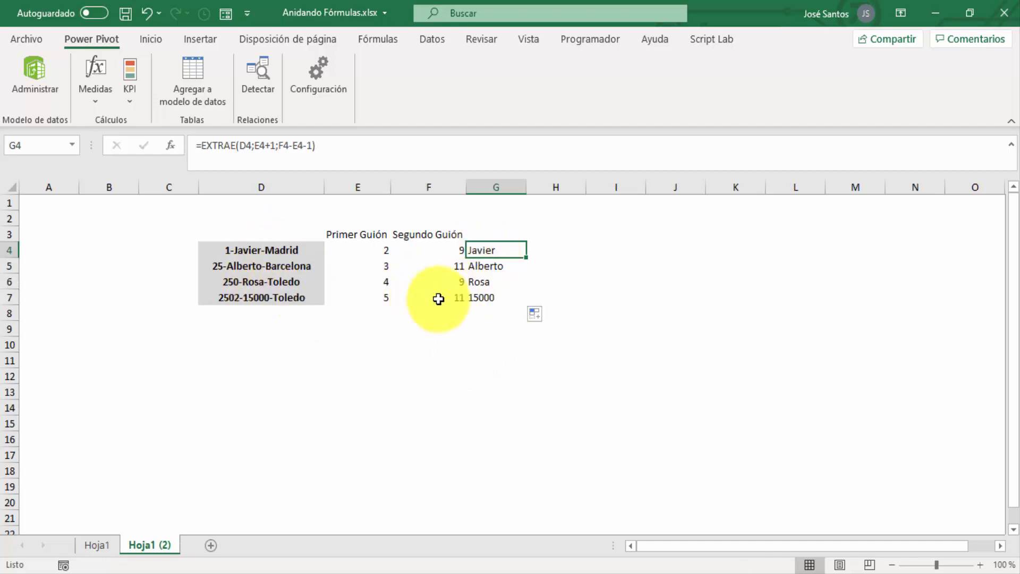
pyautogui.click(483, 297)
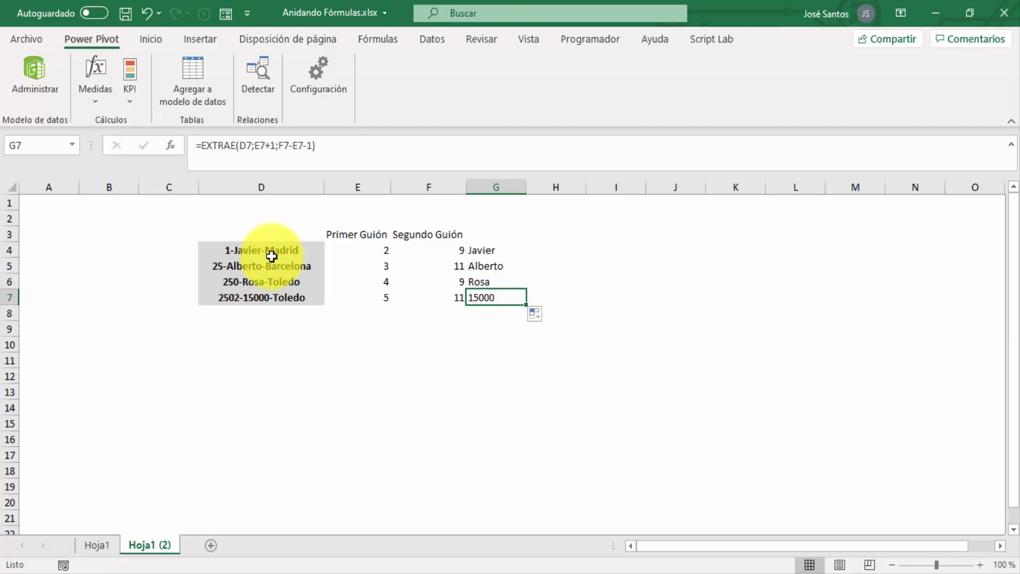
pyautogui.click(483, 250)
pyautogui.click(487, 280)
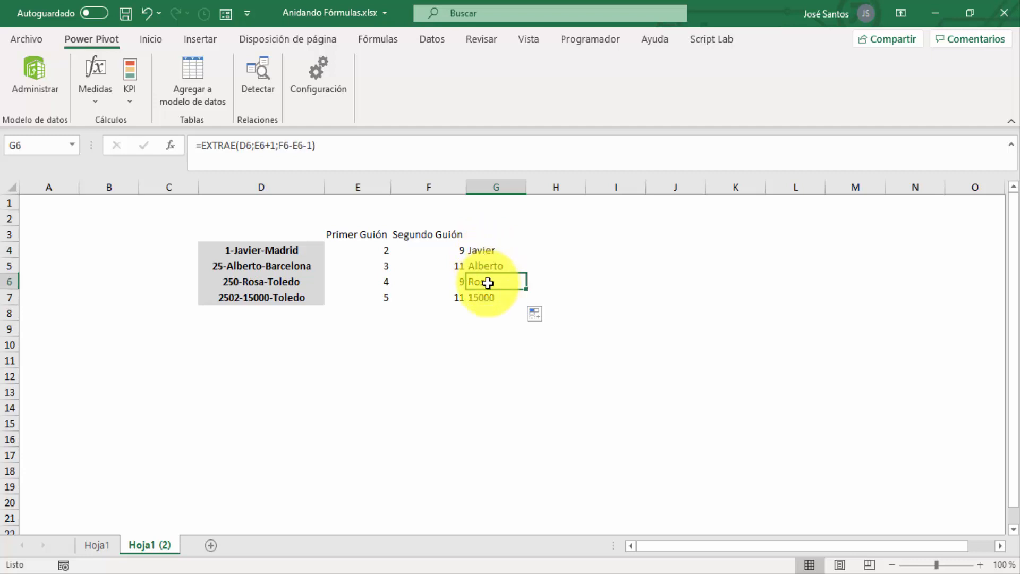
pyautogui.click(491, 299)
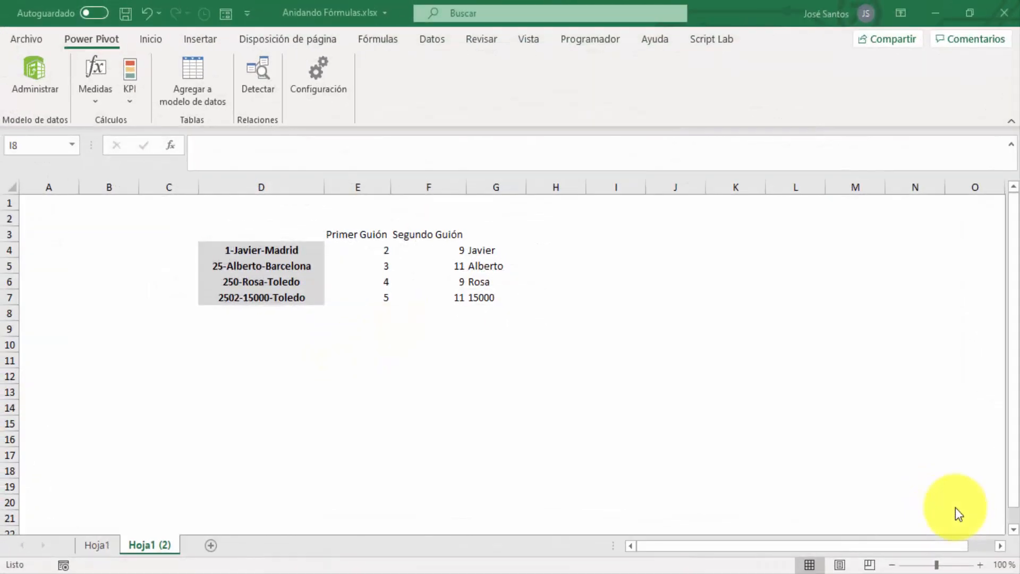
pyautogui.click(479, 249)
pyautogui.click(480, 248)
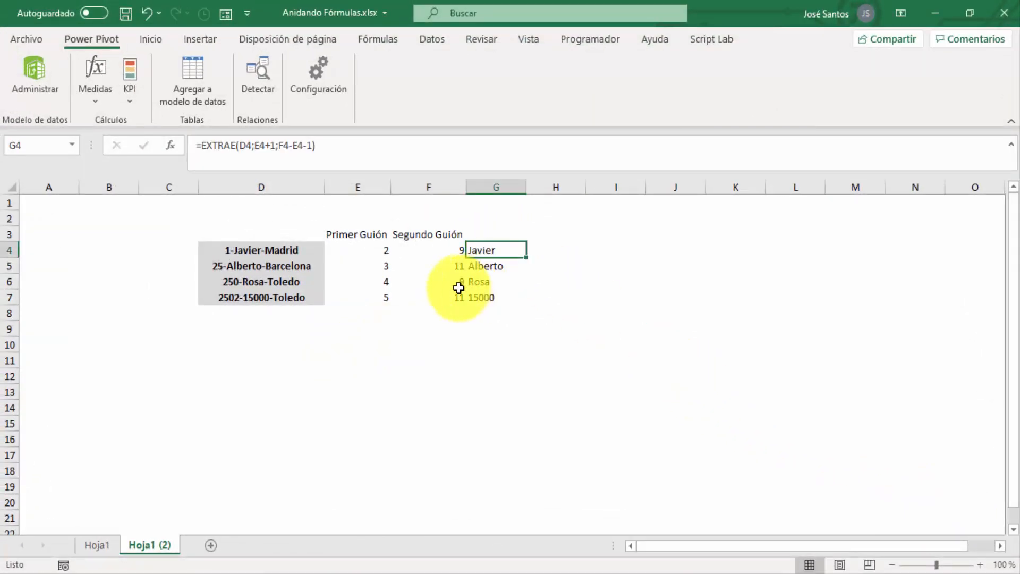
pyautogui.click(481, 297)
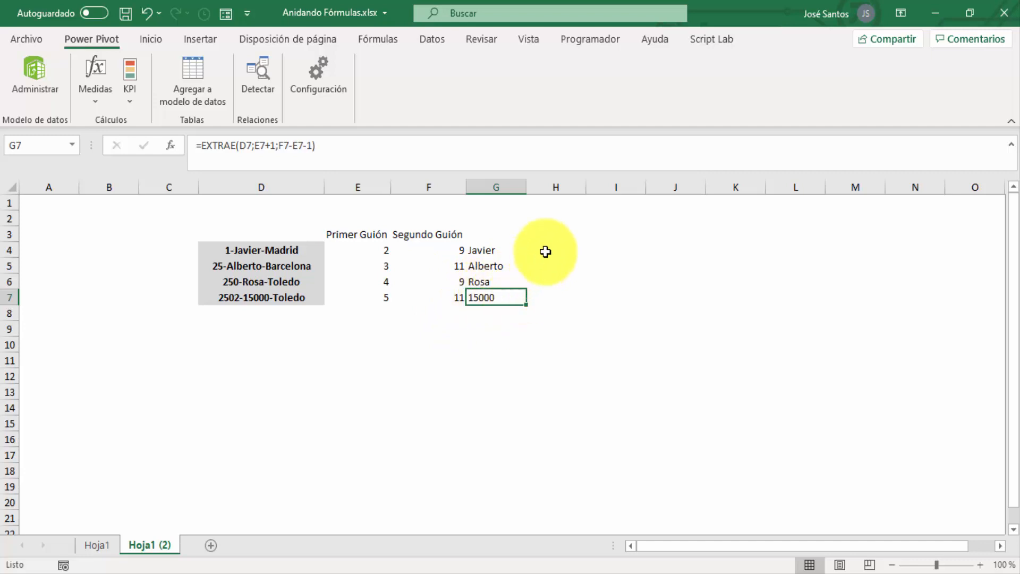
# Wrap the EXTRAE formula in G4 in the VALOR function to convert the extracted text into a number
pyautogui.click(488, 252)
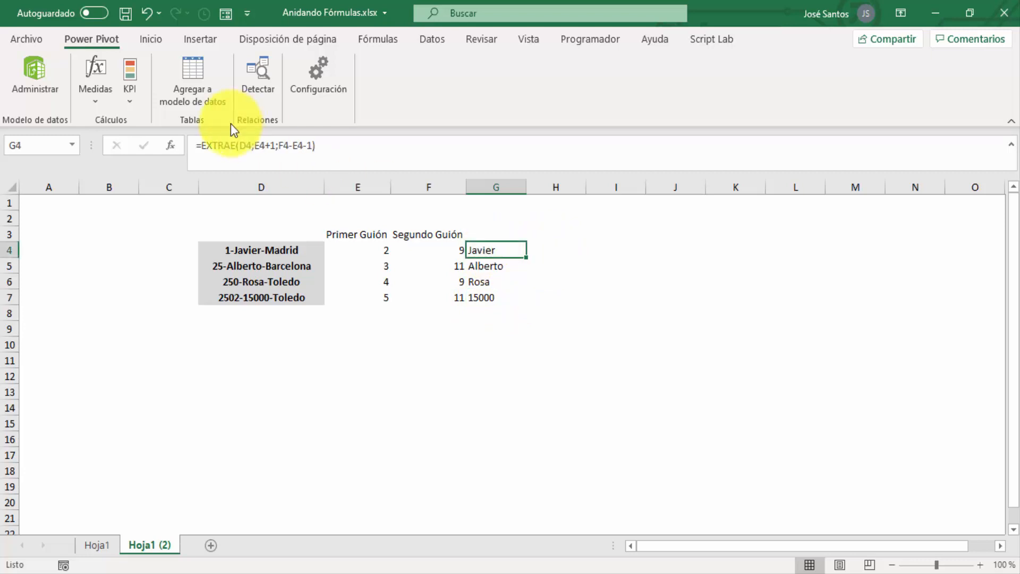
pyautogui.click(204, 143)
pyautogui.click(200, 145)
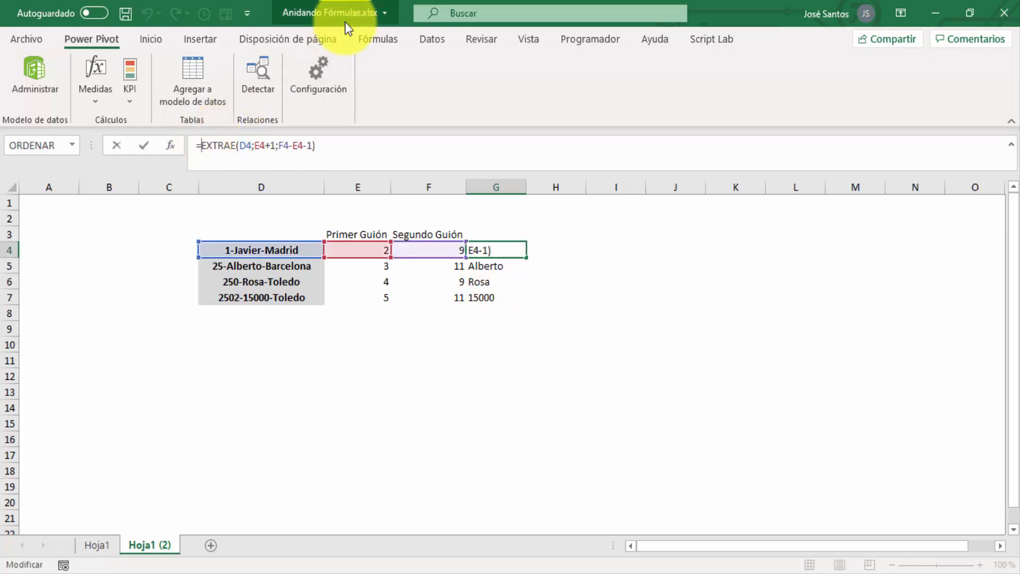
pyautogui.write('valor')
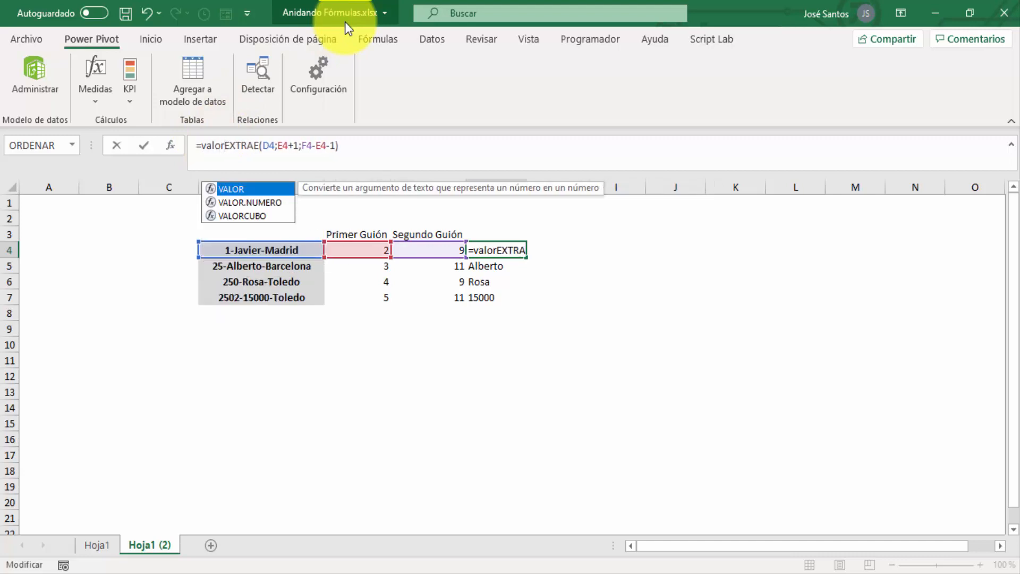
pyautogui.write('(')
pyautogui.press('End')
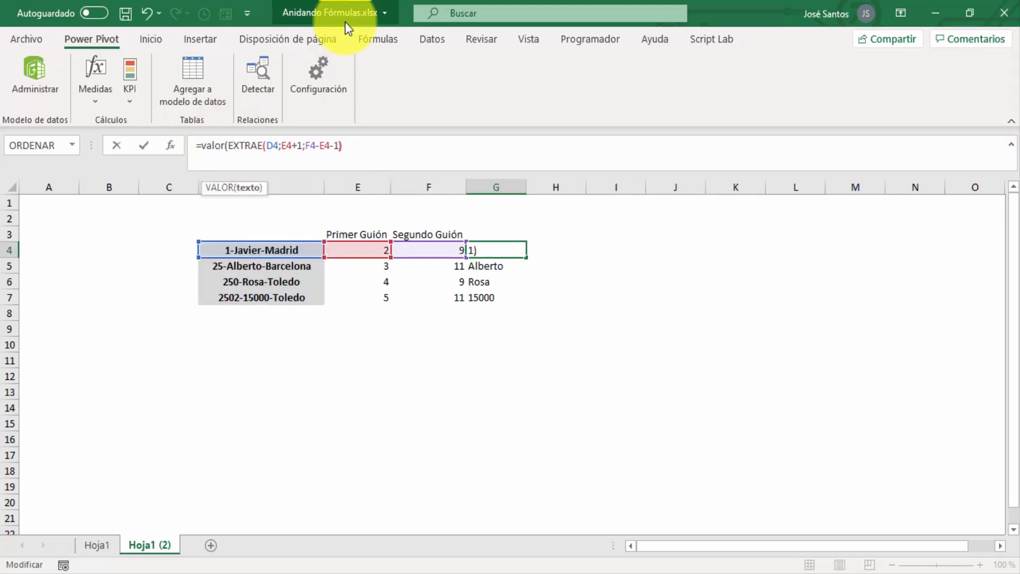
pyautogui.write('))')
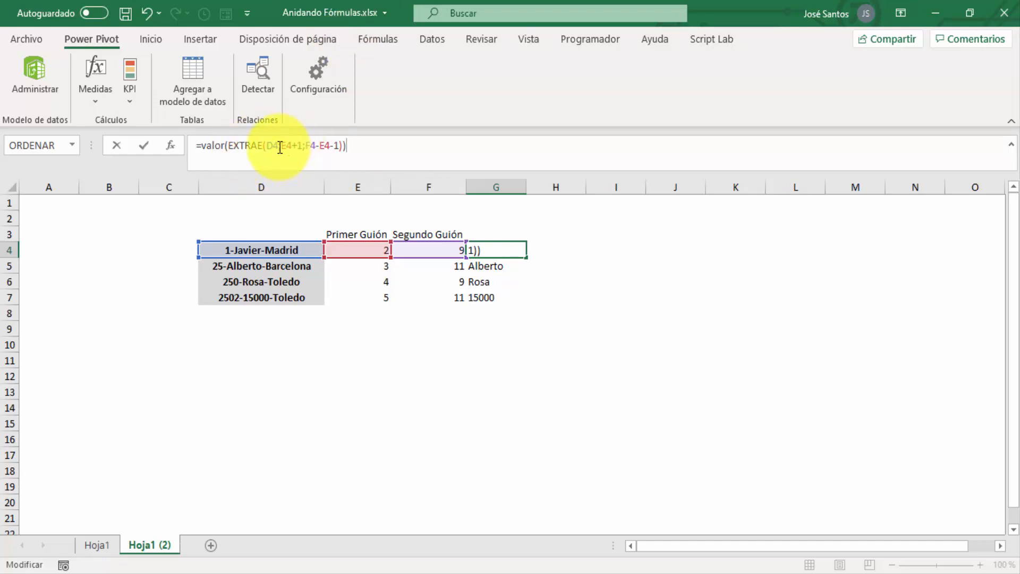
pyautogui.press('Return')
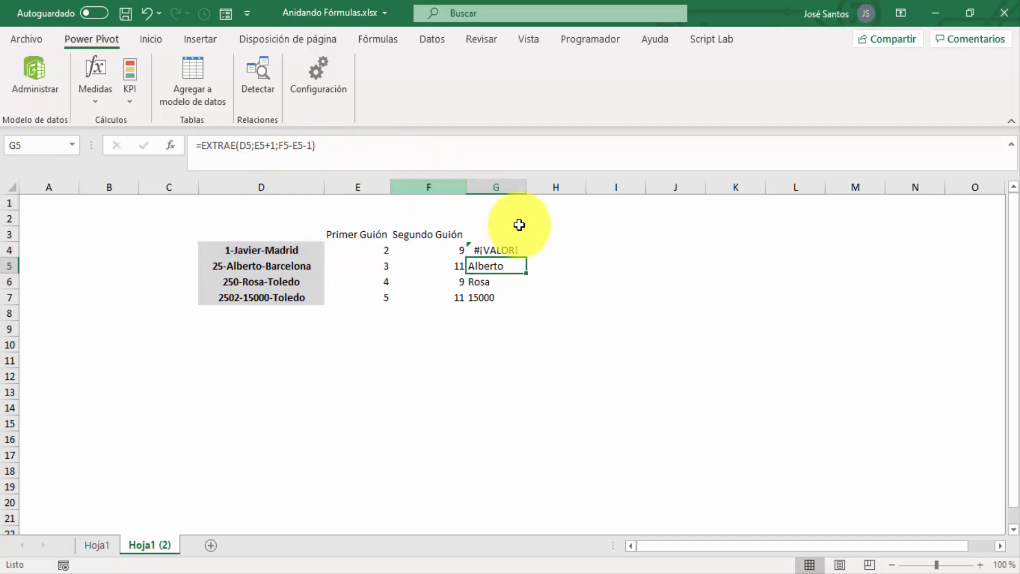
# Fill the VALOR formula from G4 down to G7 and inspect the copied formula in G7
pyautogui.click(517, 252)
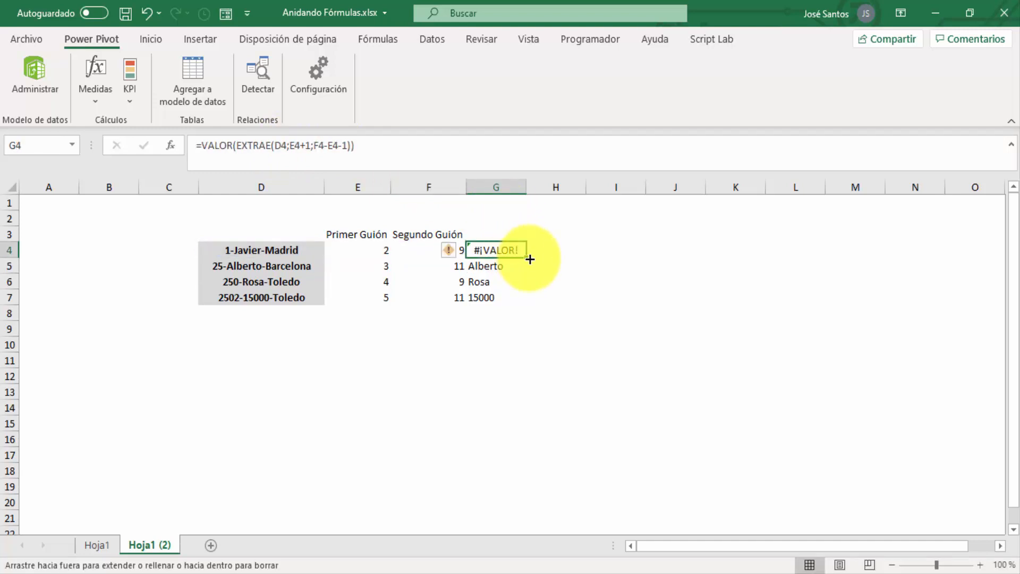
pyautogui.doubleClick(530, 259)
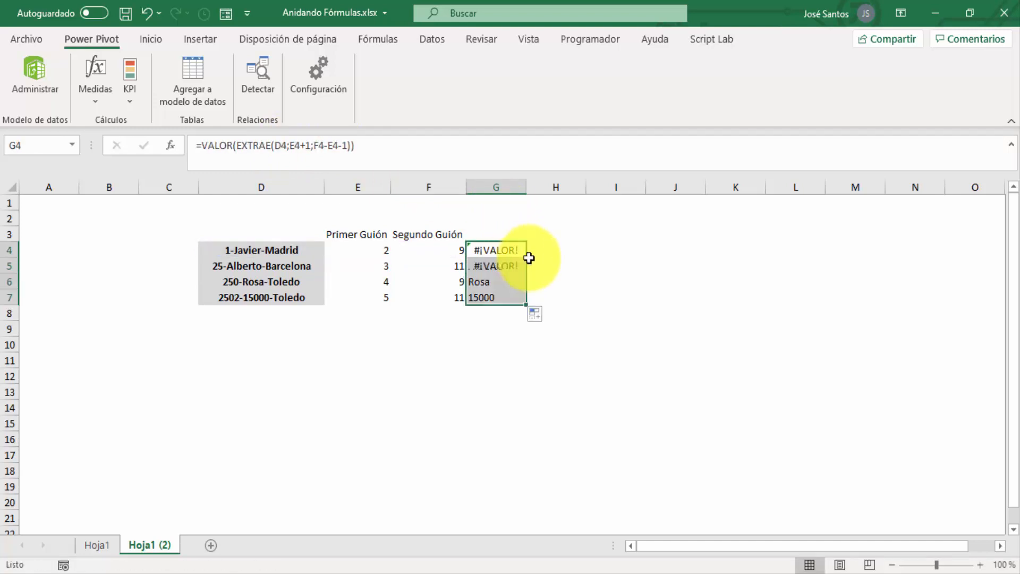
pyautogui.click(492, 295)
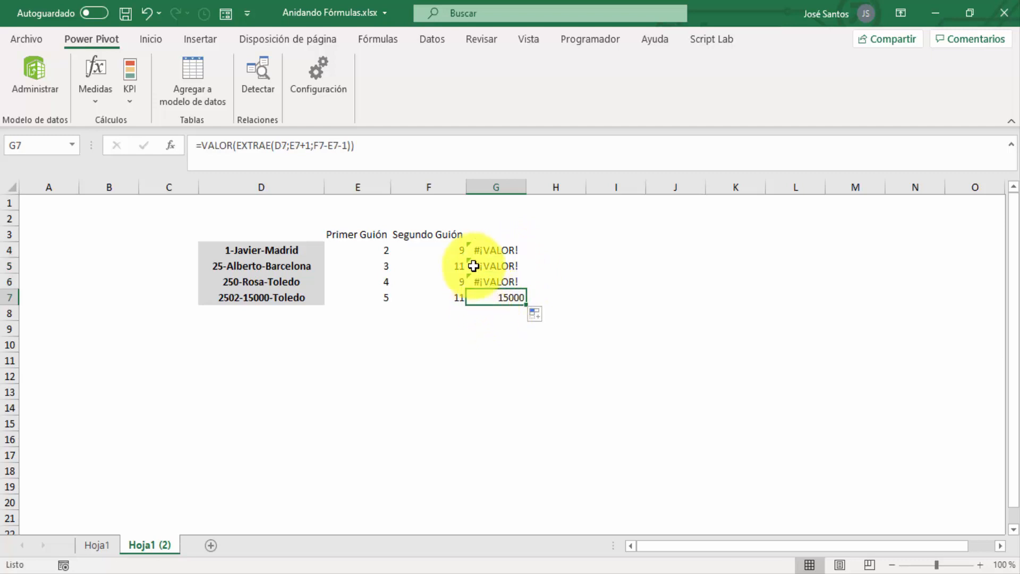
pyautogui.click(206, 142)
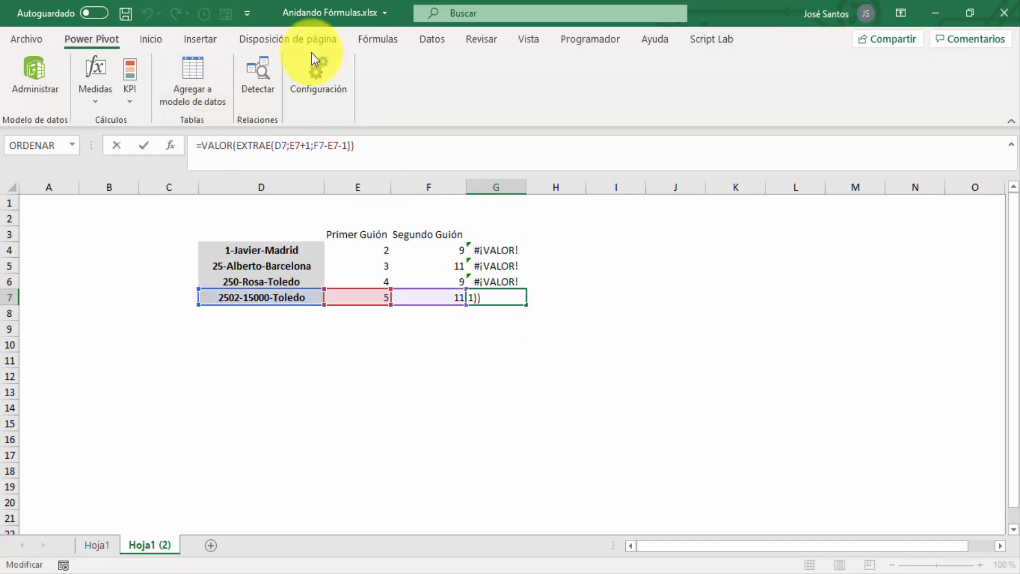
pyautogui.press('Escape')
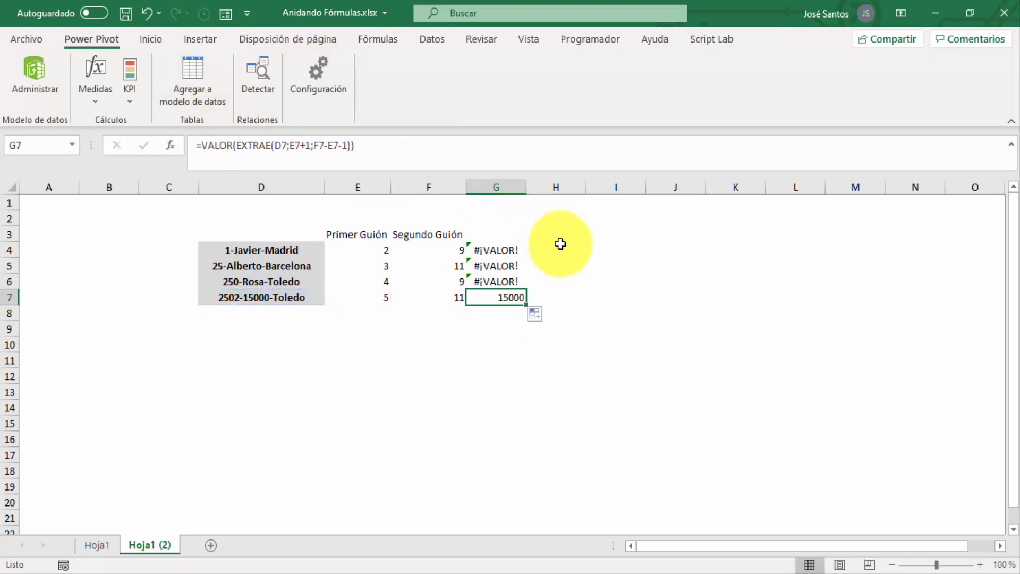
# Enter =ESNUMERO(G4) in cell H4 to test whether the extracted value is a number
pyautogui.click(561, 244)
pyautogui.write('es')
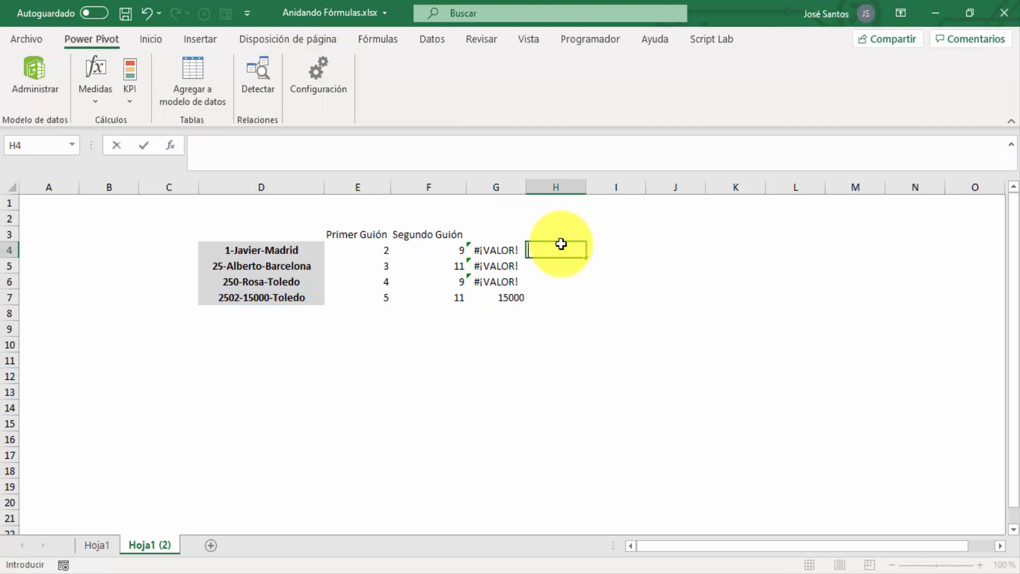
pyautogui.write('=esnu')
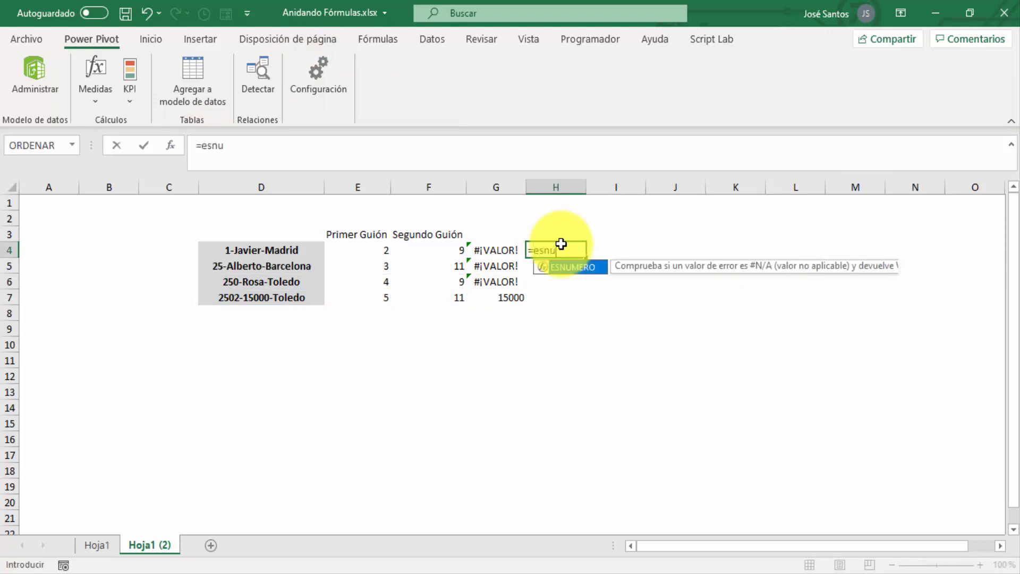
pyautogui.write('mero(')
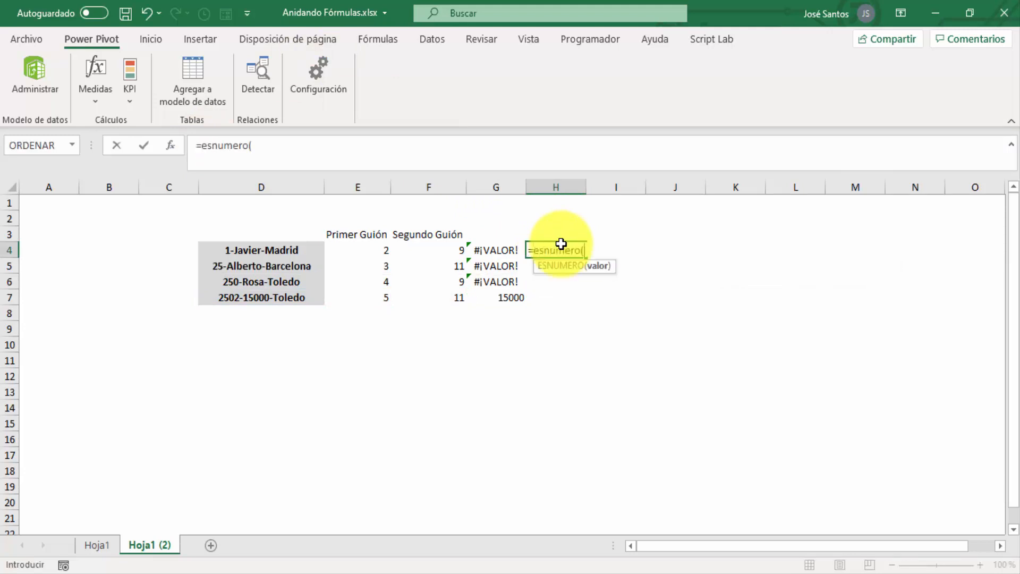
pyautogui.press('Left')
pyautogui.press('Return')
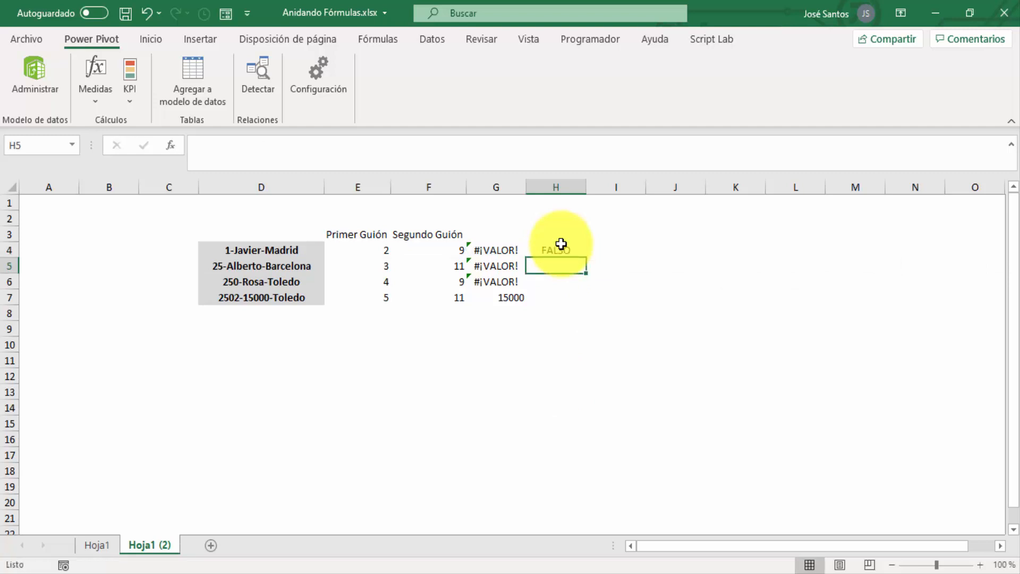
# Fill the ESNUMERO formula from H4 down to H7 and autofit the width of column H
pyautogui.click(564, 247)
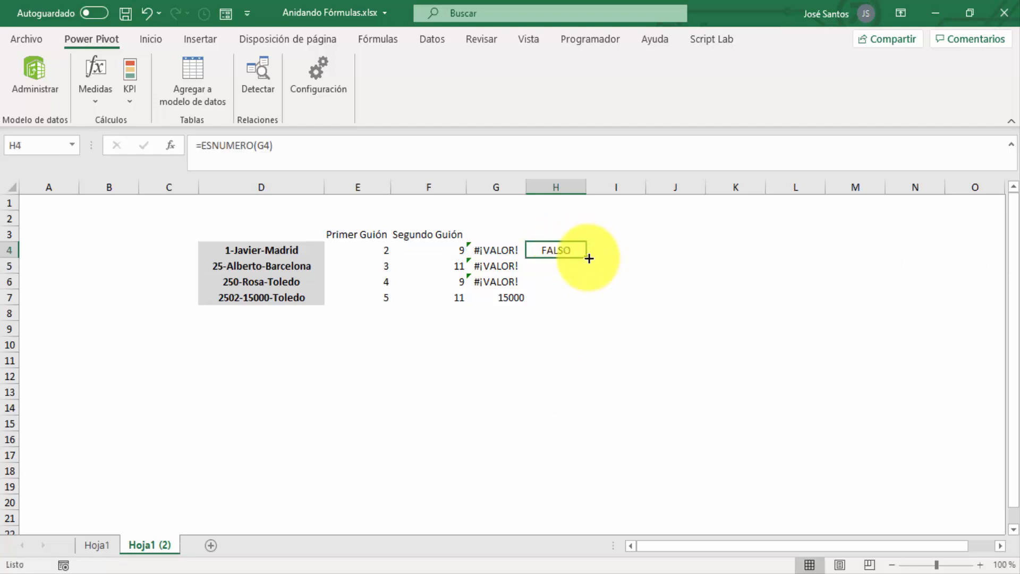
pyautogui.doubleClick(588, 257)
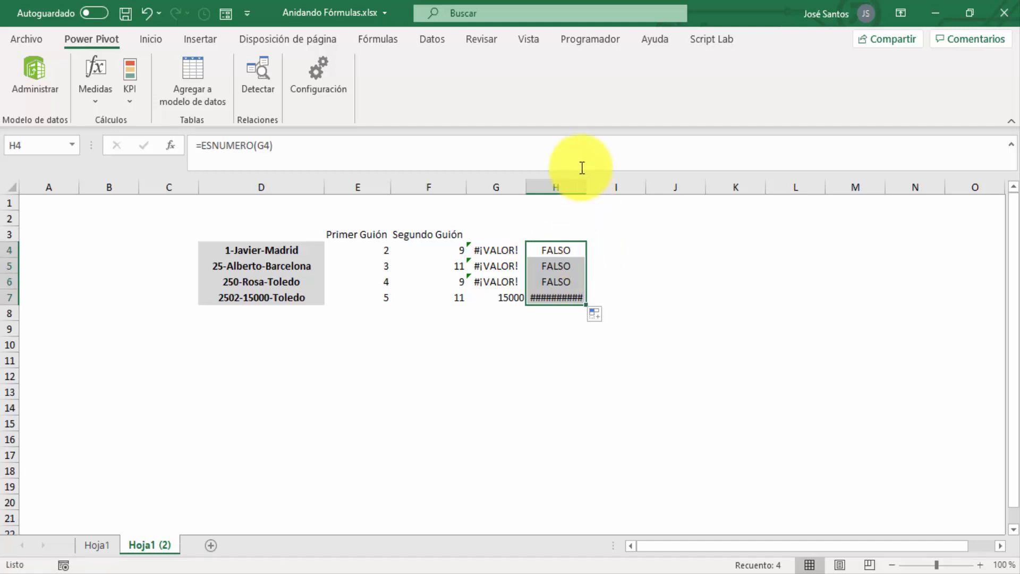
pyautogui.doubleClick(586, 187)
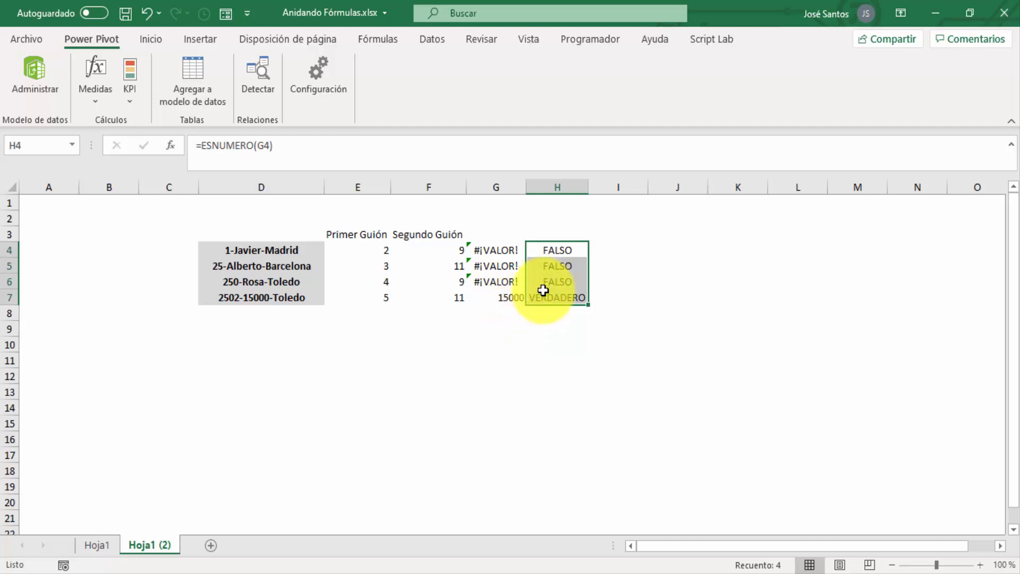
# Delete the ESNUMERO test column H and select cell G4
pyautogui.rightClick(558, 186)
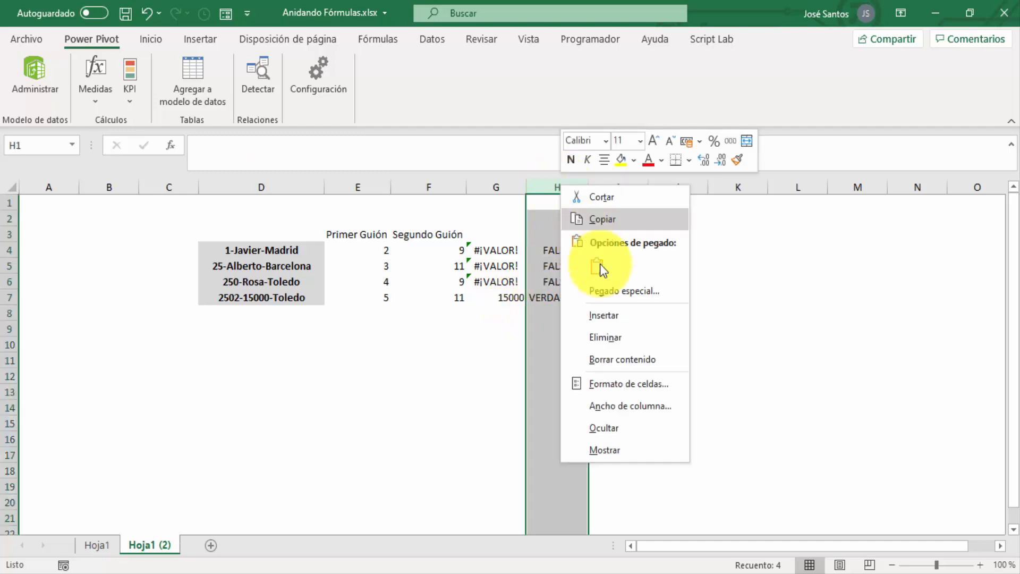
pyautogui.click(632, 340)
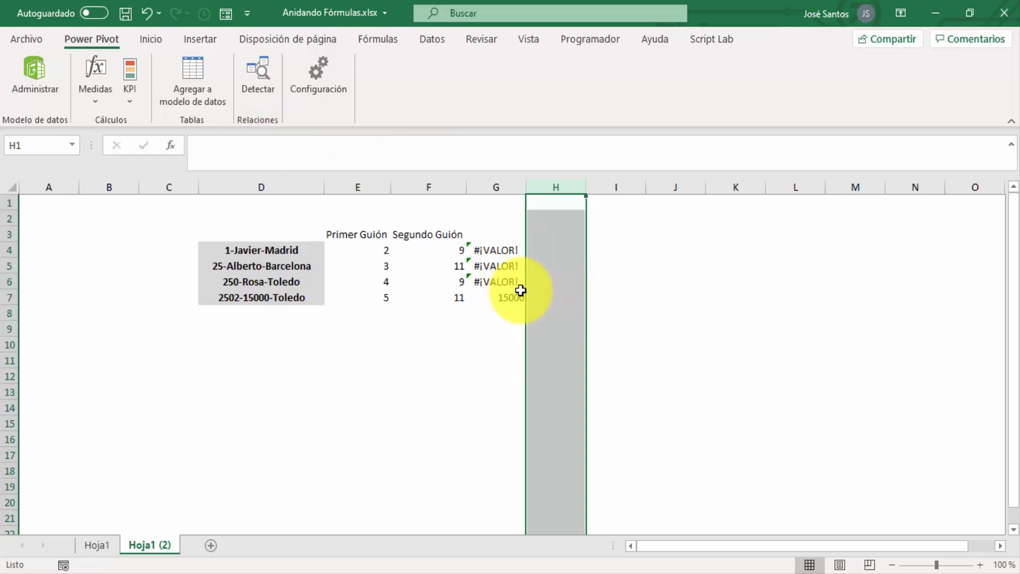
pyautogui.click(509, 250)
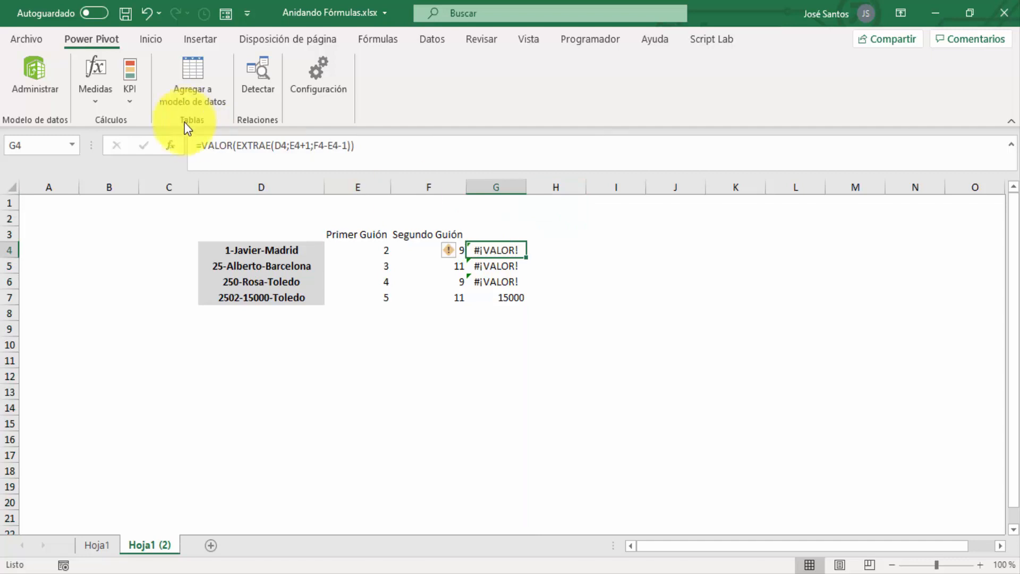
# Wrap the VALOR formula in G4 with ESNUMERO, giving =ESNUMERO(VALOR(EXTRAE(D4;E4+1;F4-E4-1)))
pyautogui.click(206, 145)
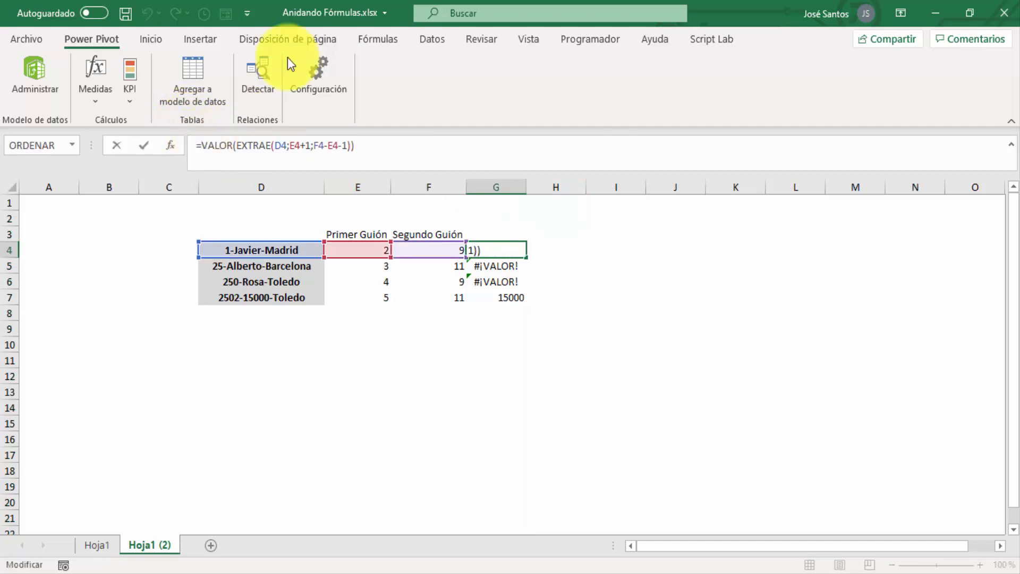
pyautogui.write('esnumero')
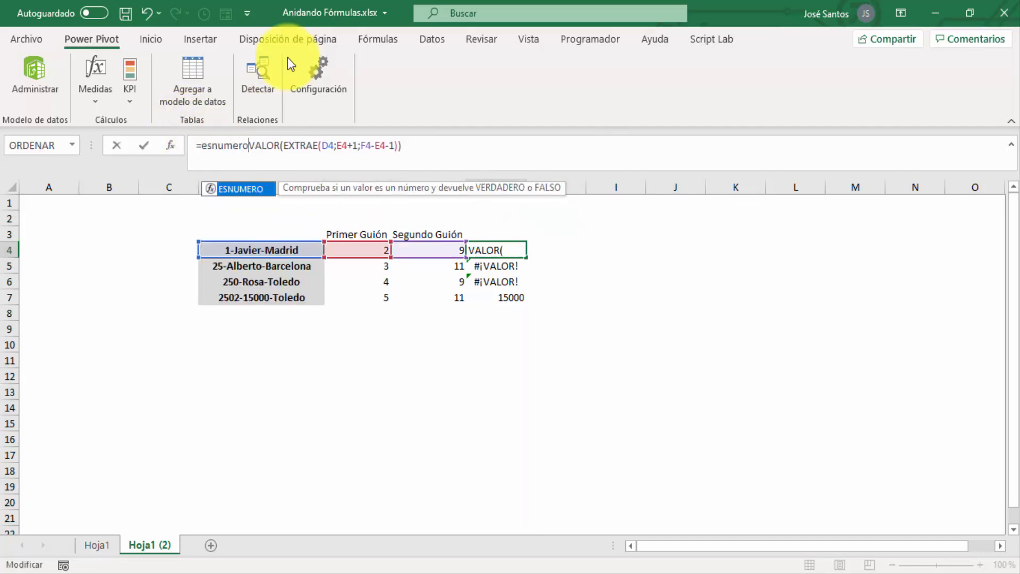
pyautogui.write('(')
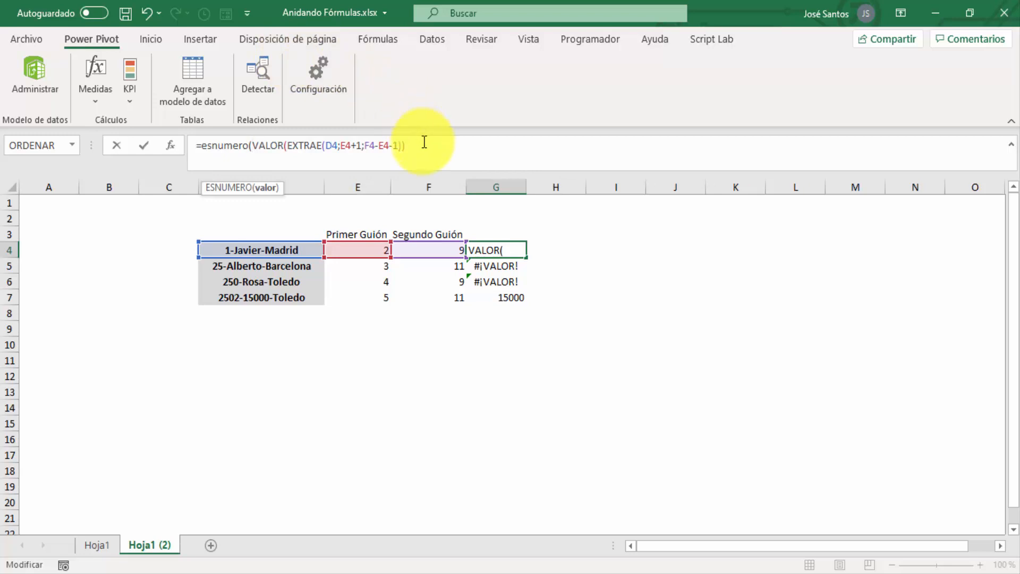
pyautogui.write(')')
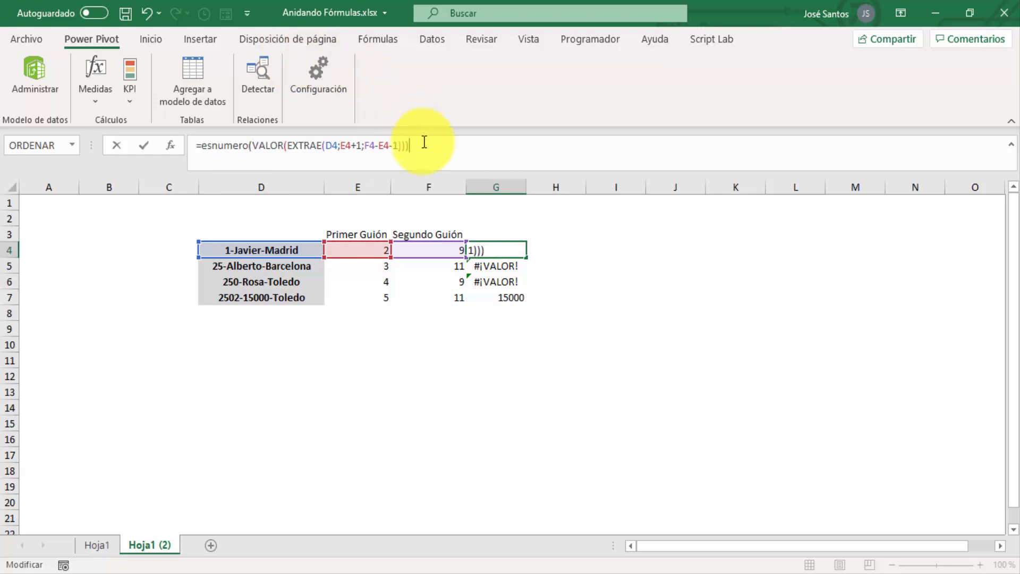
pyautogui.press('Return')
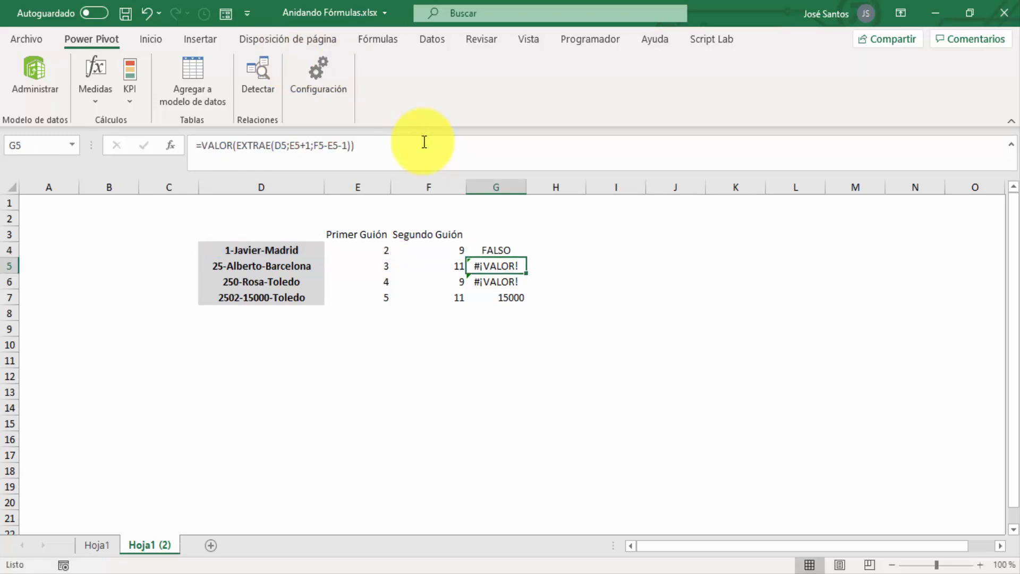
# Fill the ESNUMERO formula from G4 down to G7 and widen column G to fit its contents
pyautogui.click(512, 251)
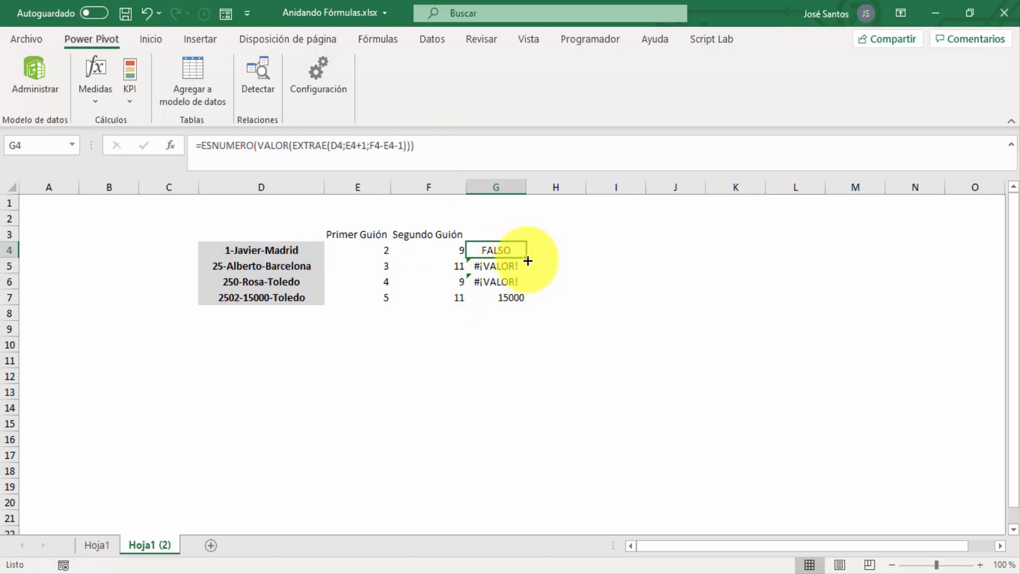
pyautogui.doubleClick(526, 258)
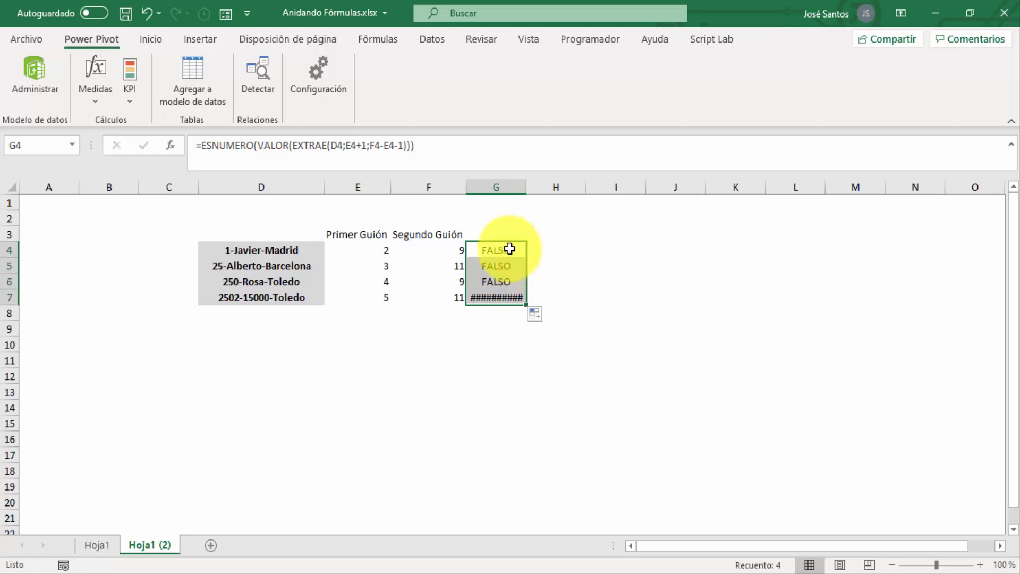
pyautogui.doubleClick(528, 184)
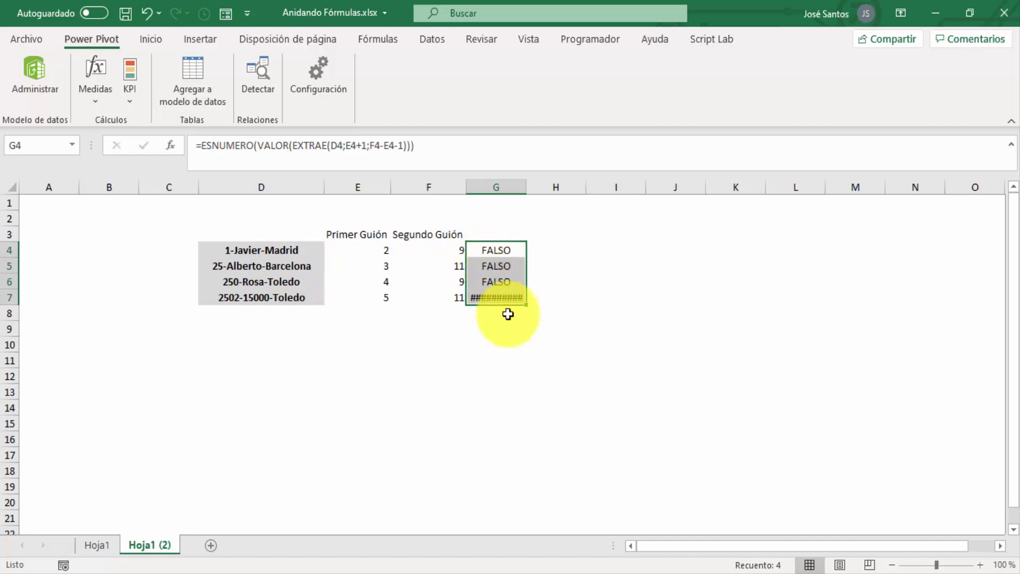
pyautogui.moveTo(527, 184); pyautogui.dragTo(528, 184)
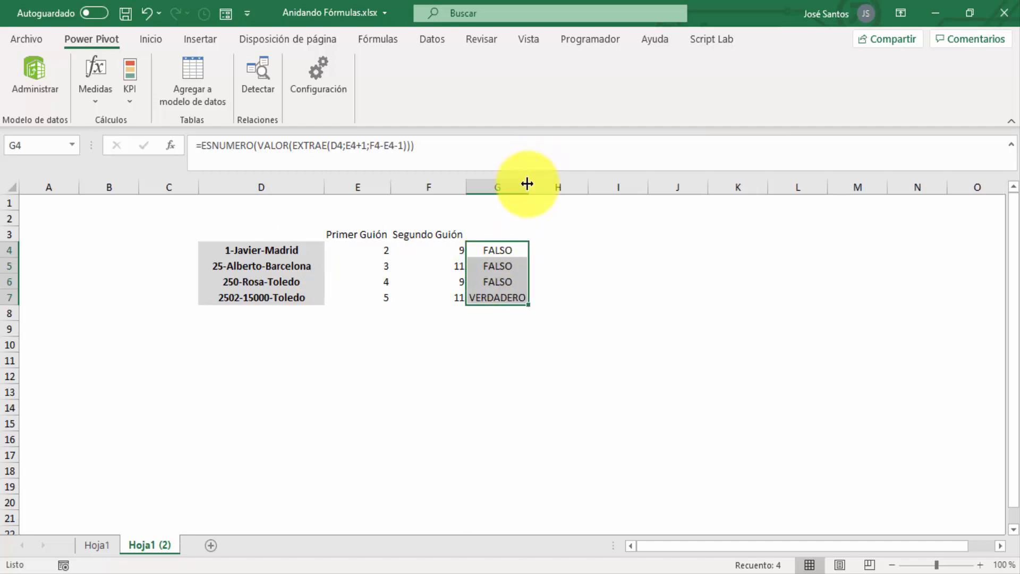
# Nest G4's ESNUMERO test as the condition of an SI function, with empty text "" as the value if true
pyautogui.click(200, 145)
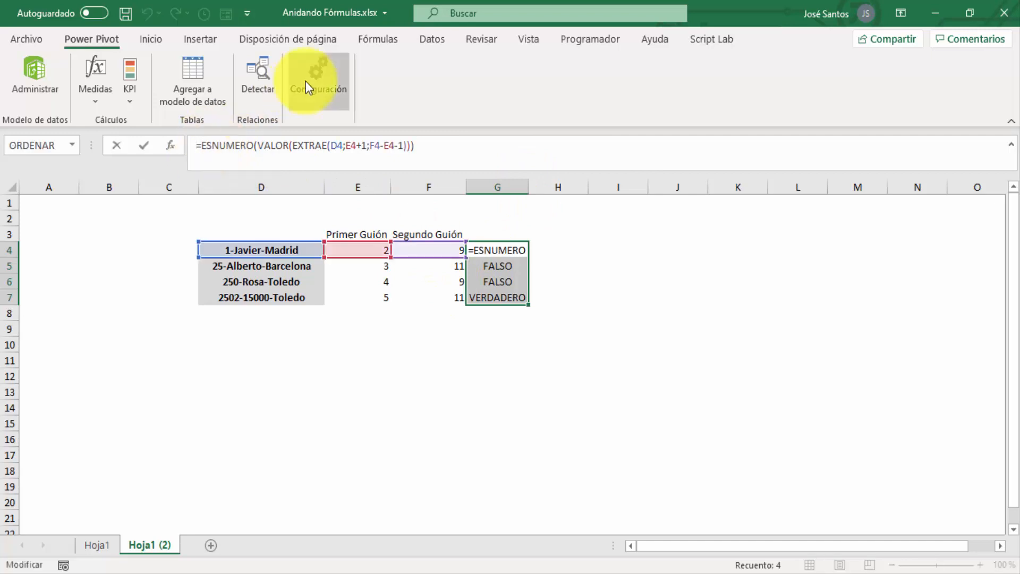
pyautogui.write('si(')
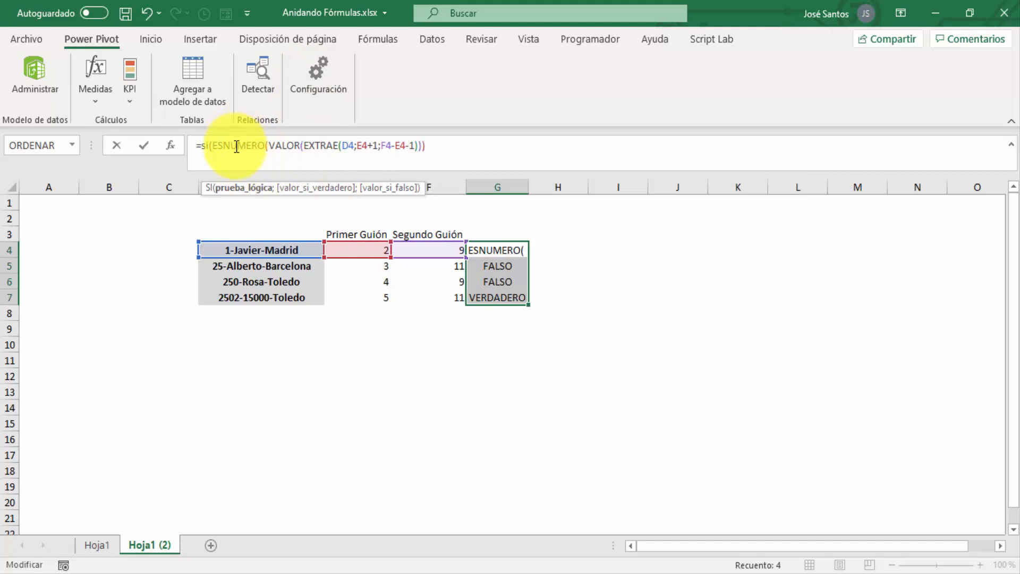
pyautogui.click(436, 145)
pyautogui.write(';')
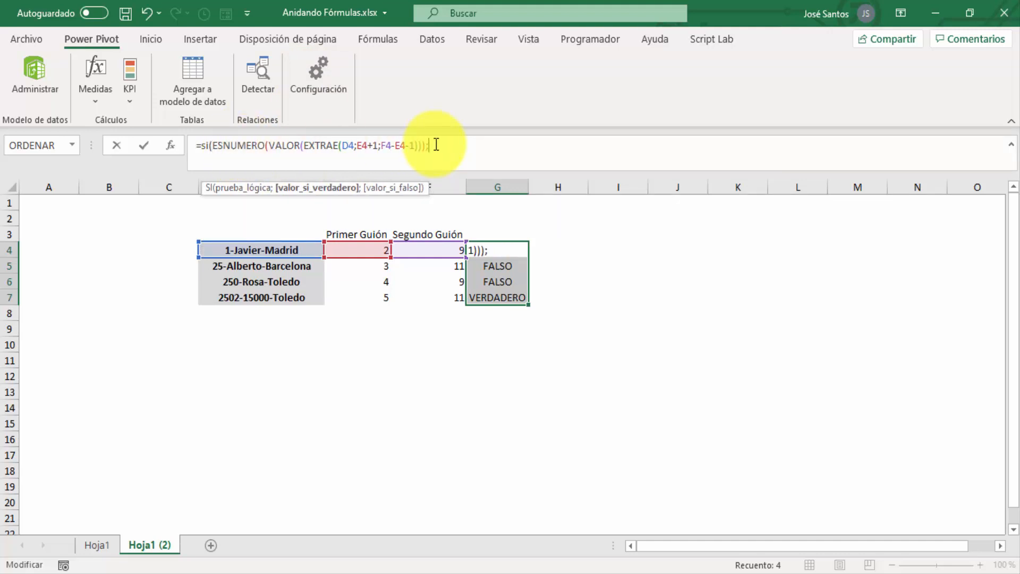
pyautogui.write('"";')
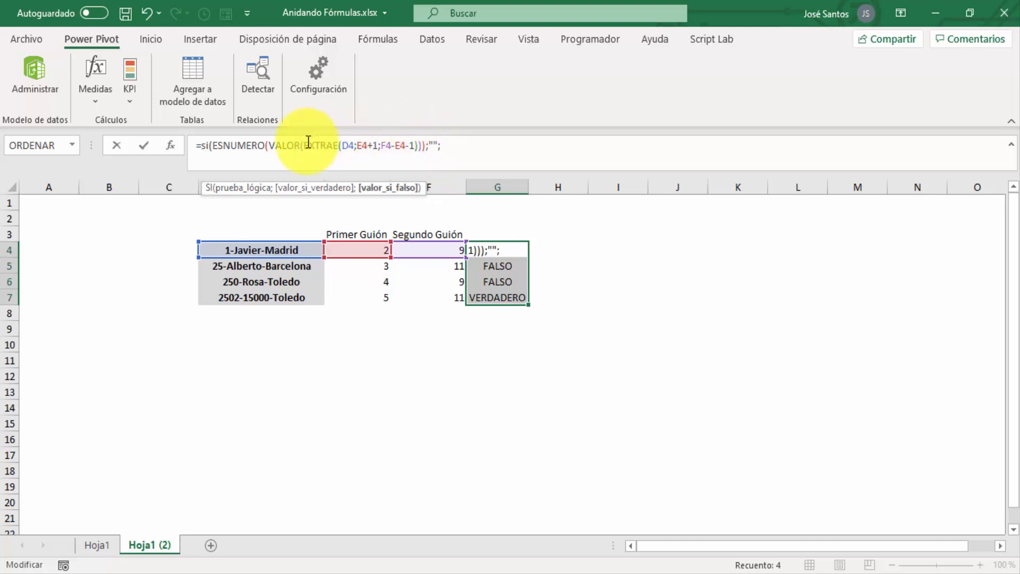
# Complete the SI formula in G4 by copying EXTRAE(D4;E4+1;F4-E4-1) in as the value if false
pyautogui.moveTo(307, 144); pyautogui.dragTo(416, 143)
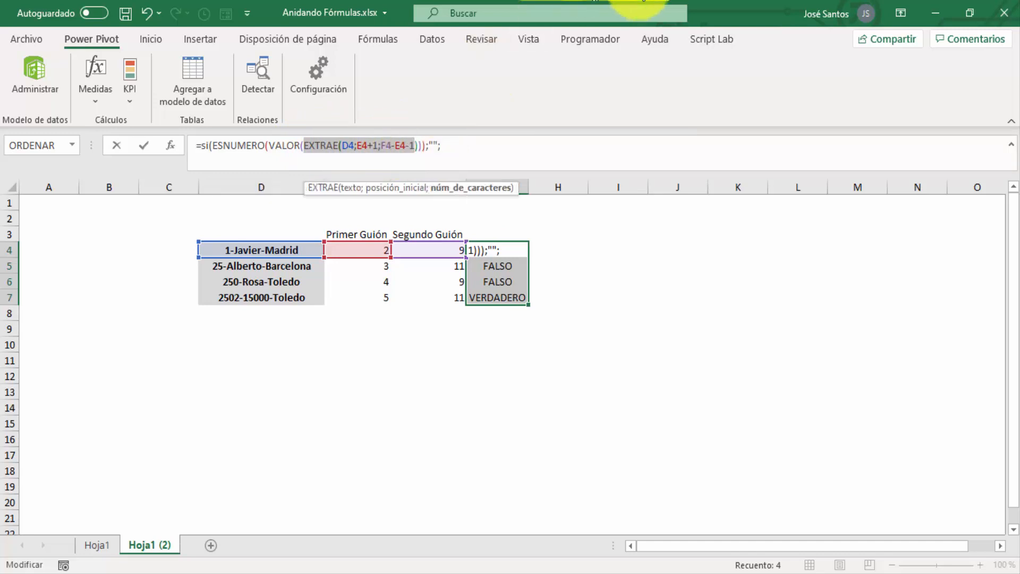
pyautogui.hotkey('shift', 'Right')
pyautogui.hotkey('ctrl', 'c')
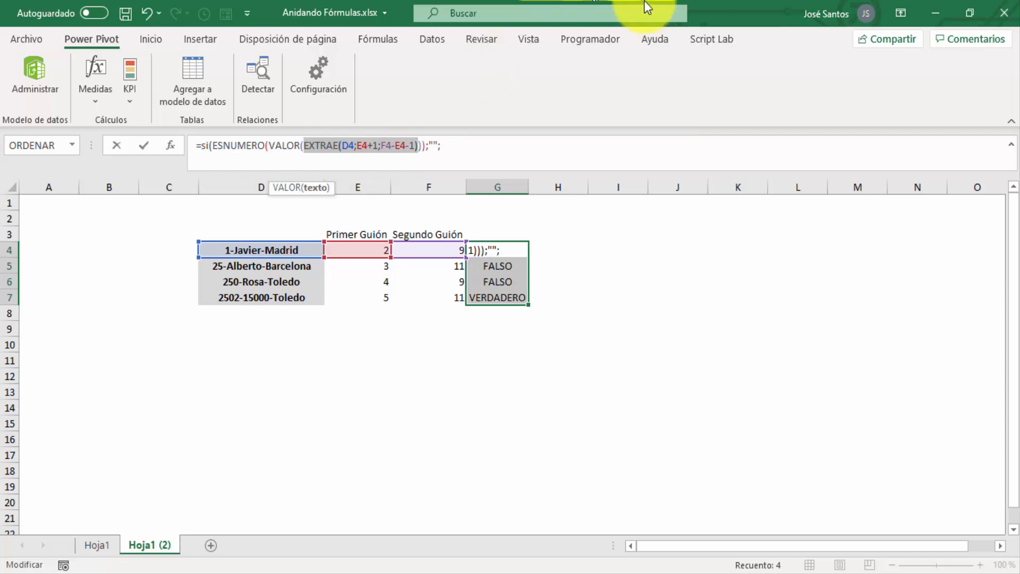
pyautogui.click(545, 146)
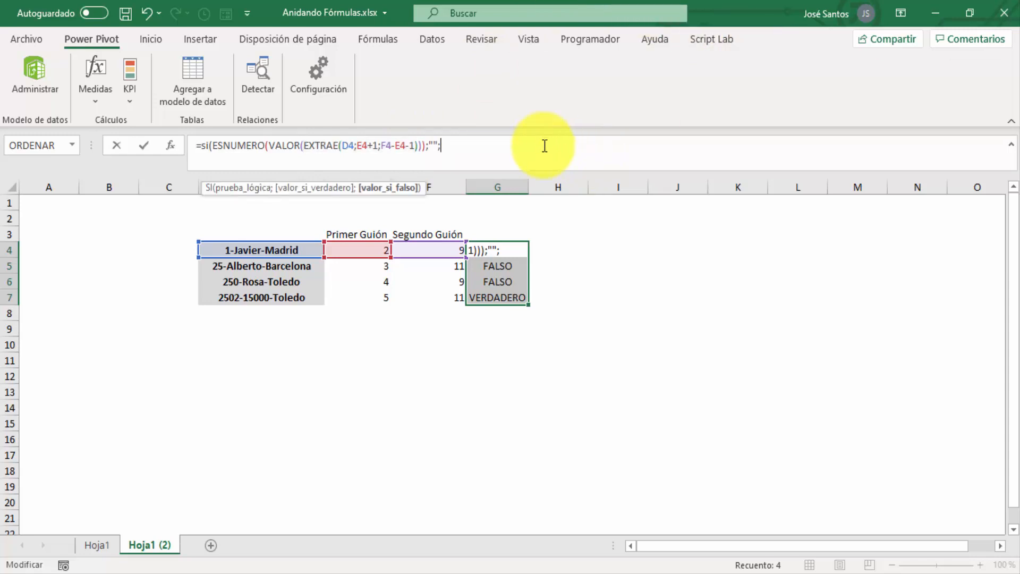
pyautogui.hotkey('ctrl', 'v')
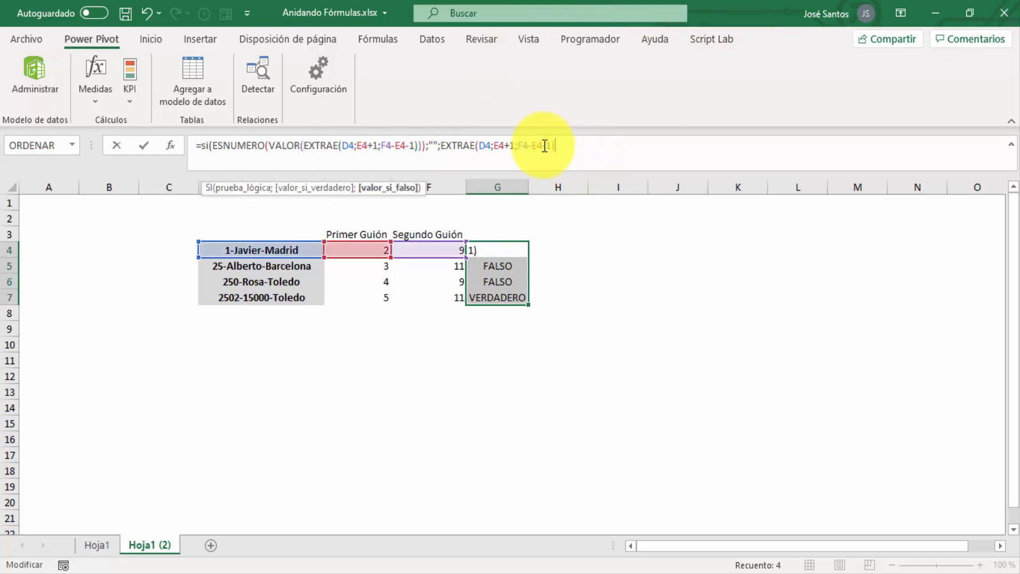
pyautogui.write(')')
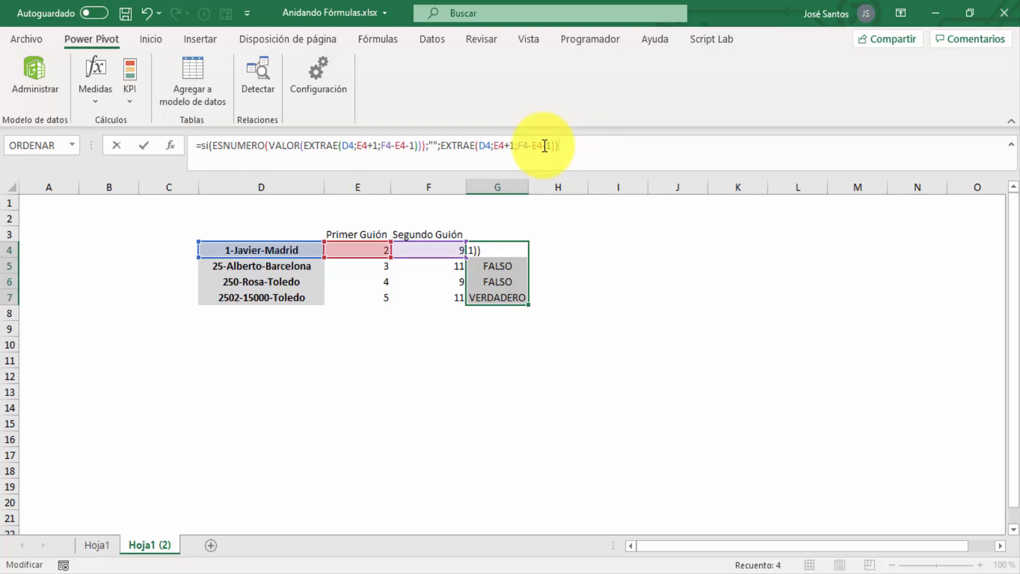
pyautogui.press('Return')
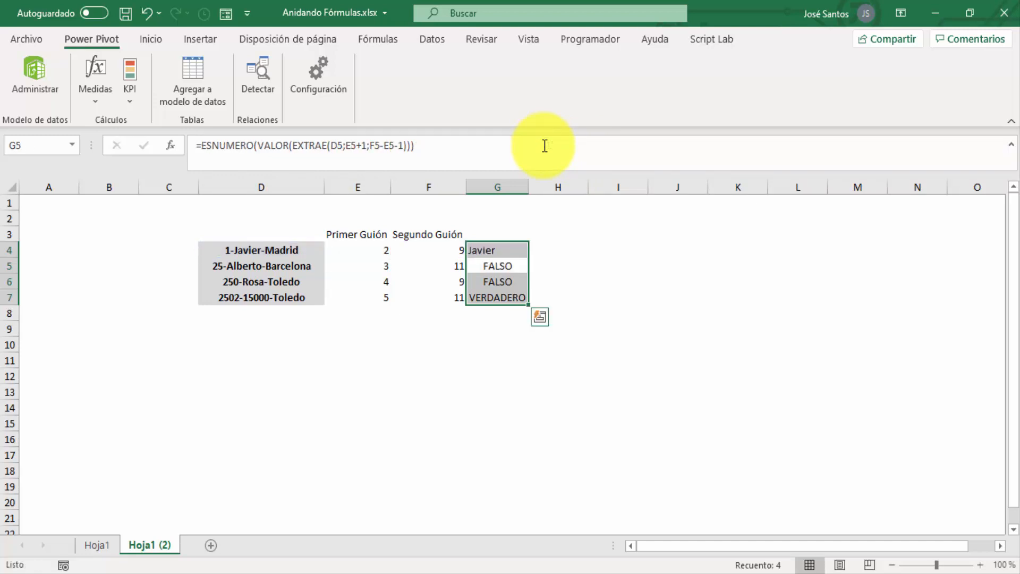
# Fill the SI formula from G4 down to G7 and select the filled results
pyautogui.click(509, 252)
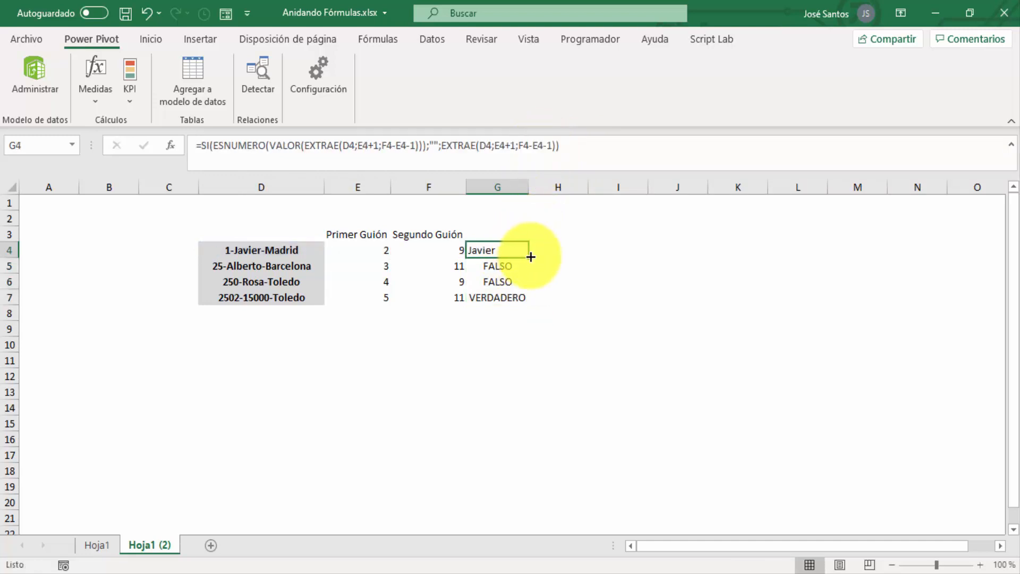
pyautogui.doubleClick(531, 257)
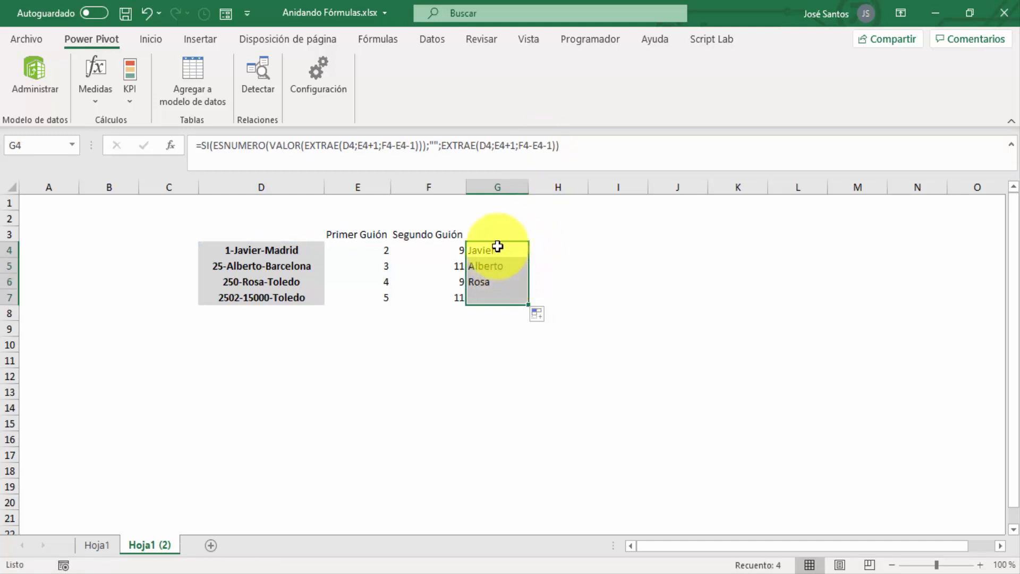
pyautogui.moveTo(502, 248); pyautogui.dragTo(513, 291)
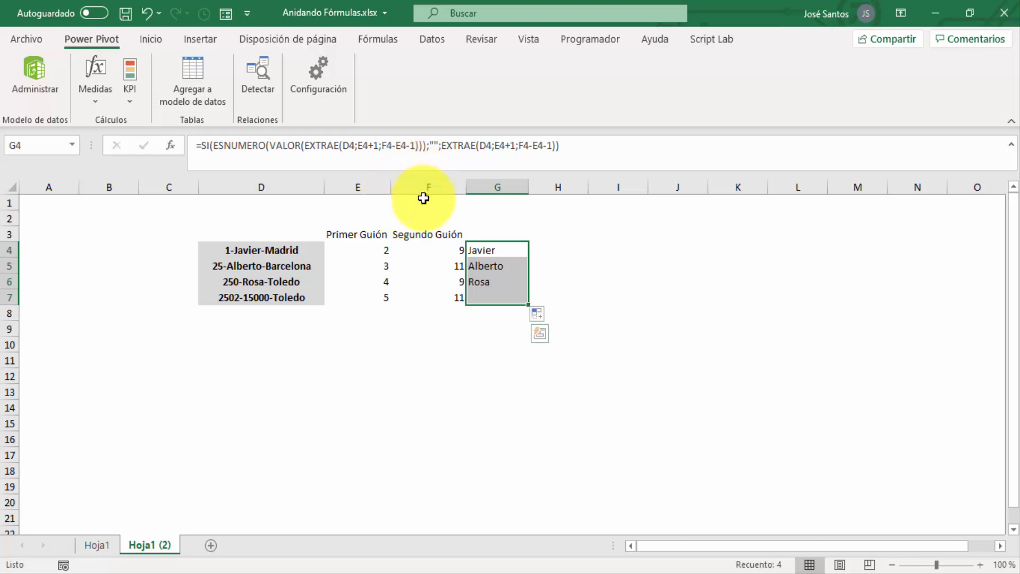
# Review the helper formulas in E4 and F4 against the nested formula in G4
pyautogui.click(380, 248)
pyautogui.click(430, 248)
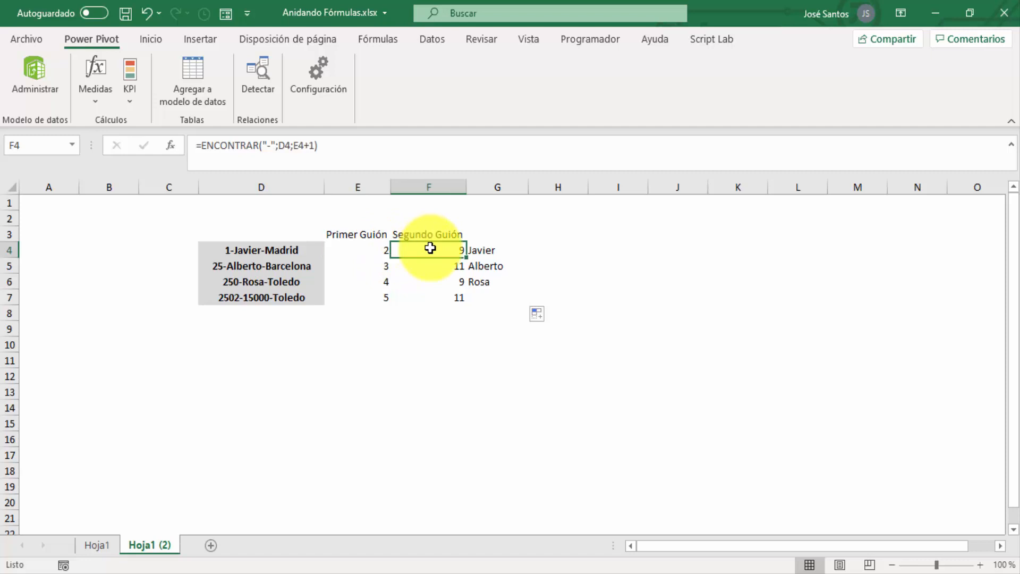
pyautogui.click(477, 245)
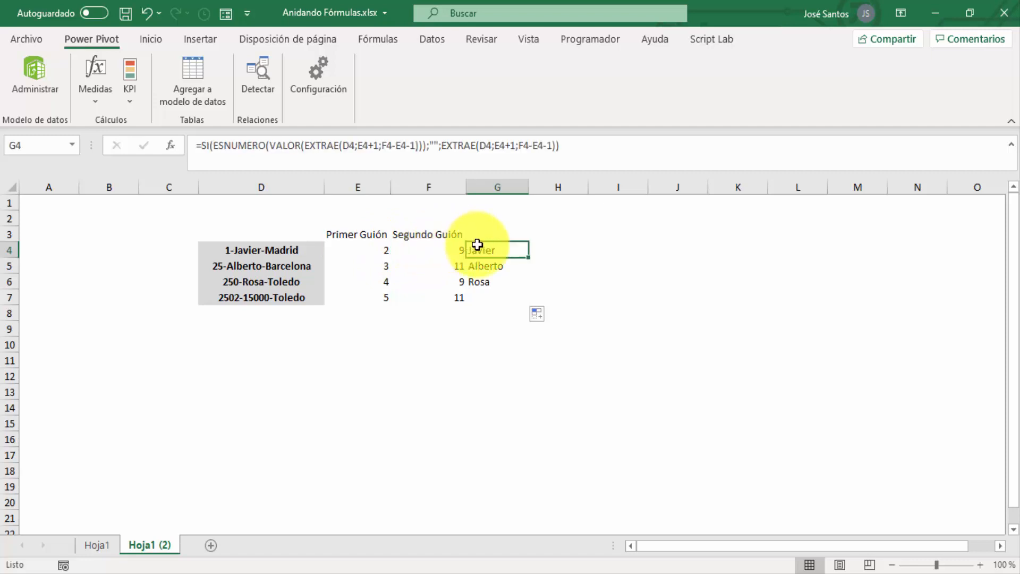
pyautogui.click(380, 247)
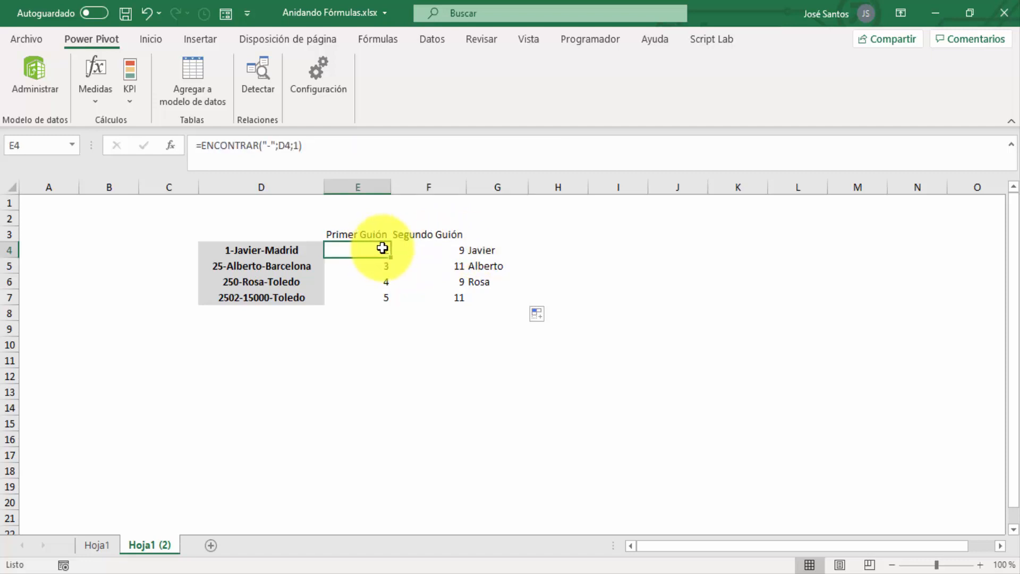
pyautogui.click(430, 248)
pyautogui.click(481, 248)
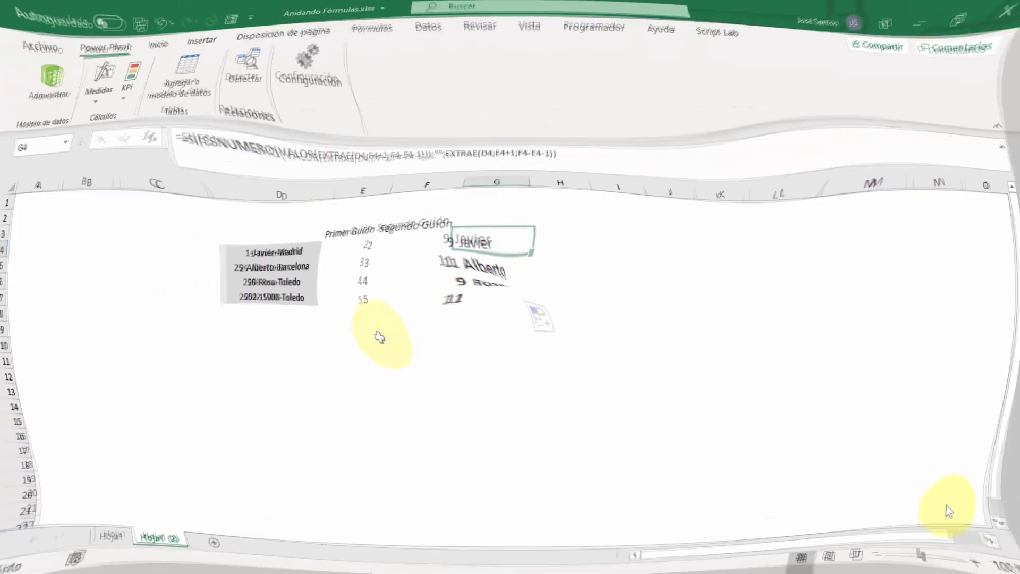
pyautogui.click(483, 250)
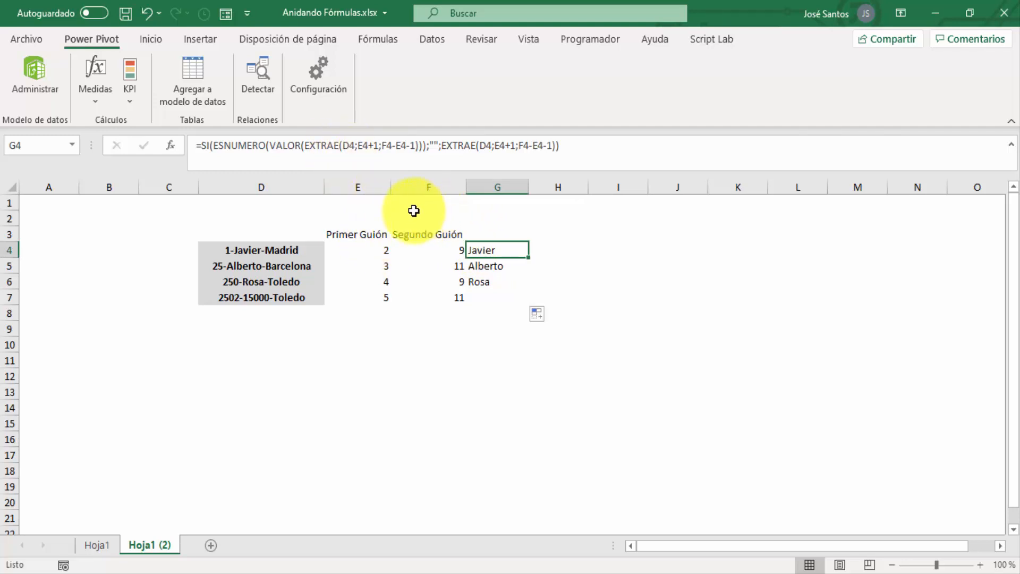
# Copy the expression ENCONTRAR("-";D4;1) from the formula in E4 and inspect the Segundo Guión formula in F4
pyautogui.click(380, 253)
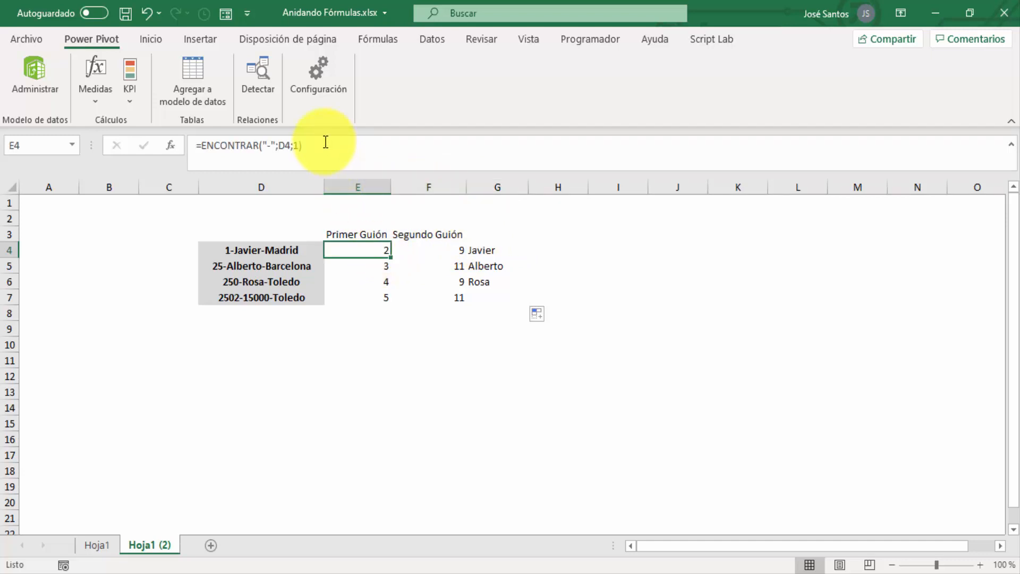
pyautogui.moveTo(326, 141); pyautogui.dragTo(202, 141)
pyautogui.hotkey('ctrl', 'c')
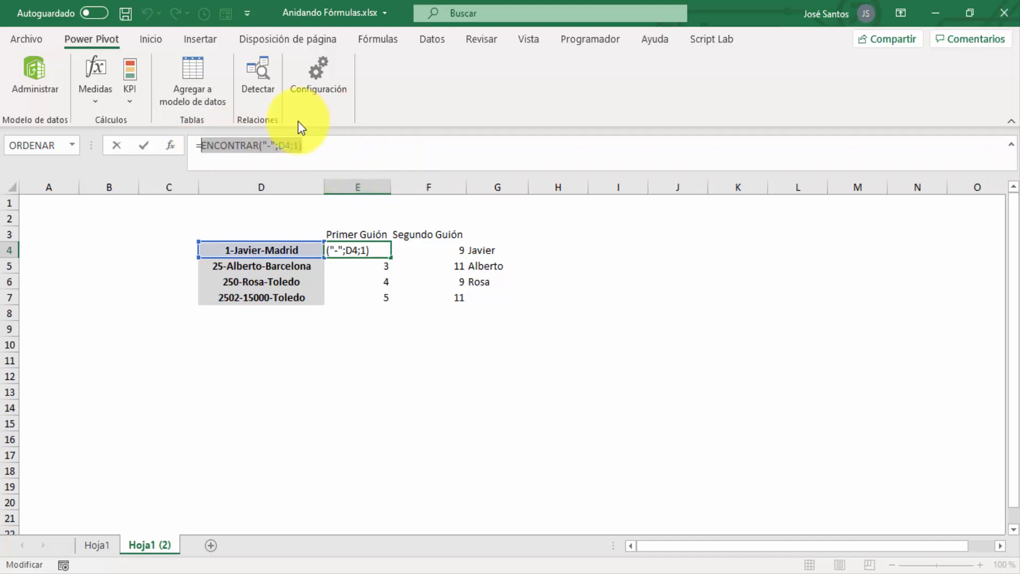
pyautogui.press('Escape')
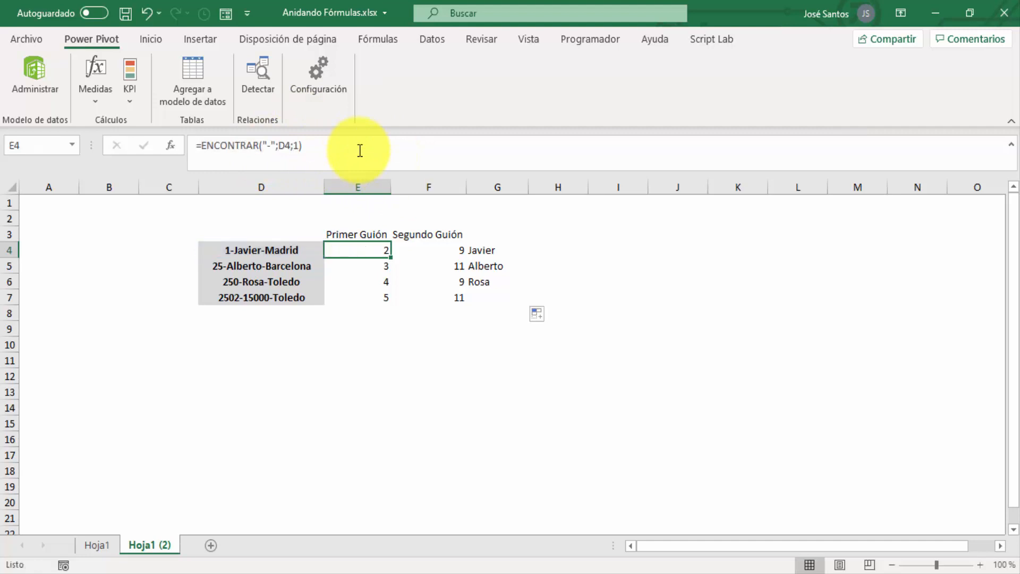
pyautogui.click(437, 249)
pyautogui.doubleClick(437, 250)
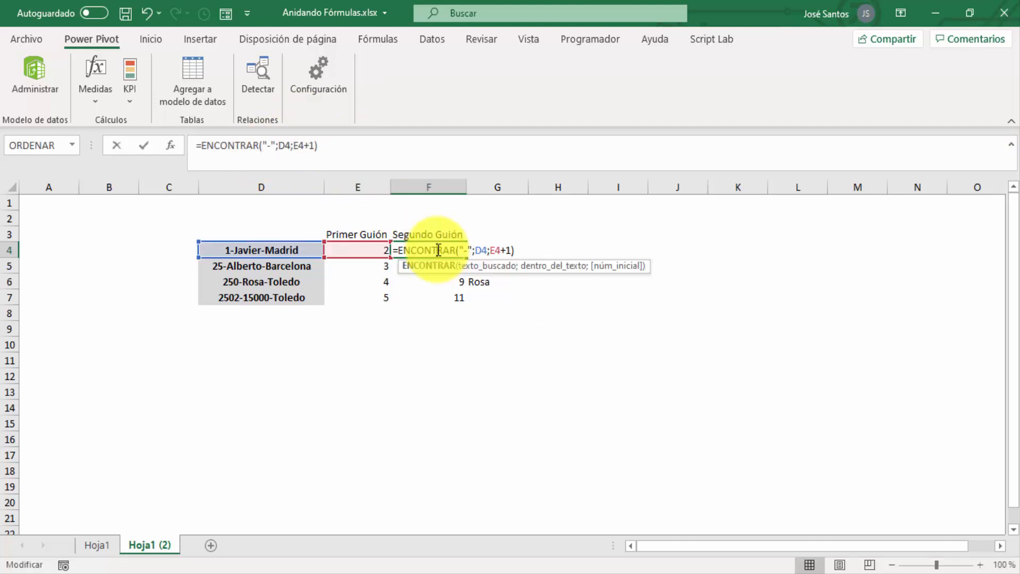
pyautogui.press('Escape')
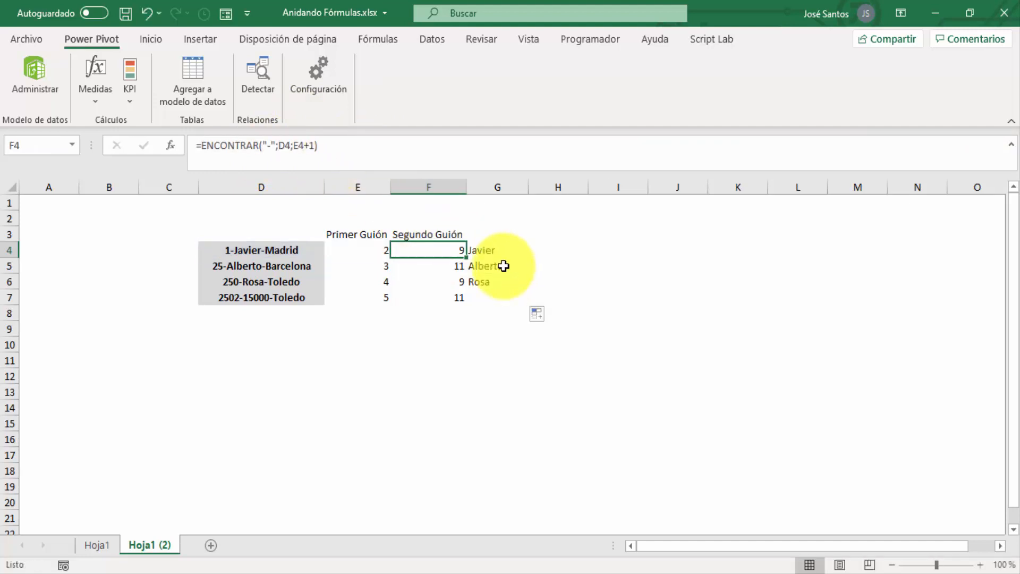
# Replace both E4 references in the first EXTRAE of the G4 formula with the copied expression ENCONTRAR("-";D4;1)
pyautogui.click(489, 251)
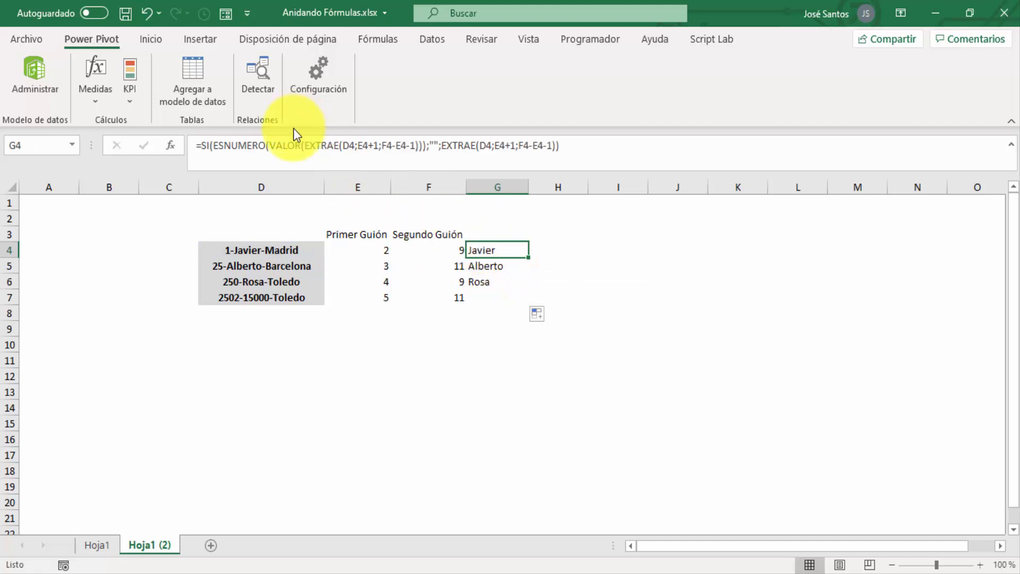
pyautogui.click(366, 144)
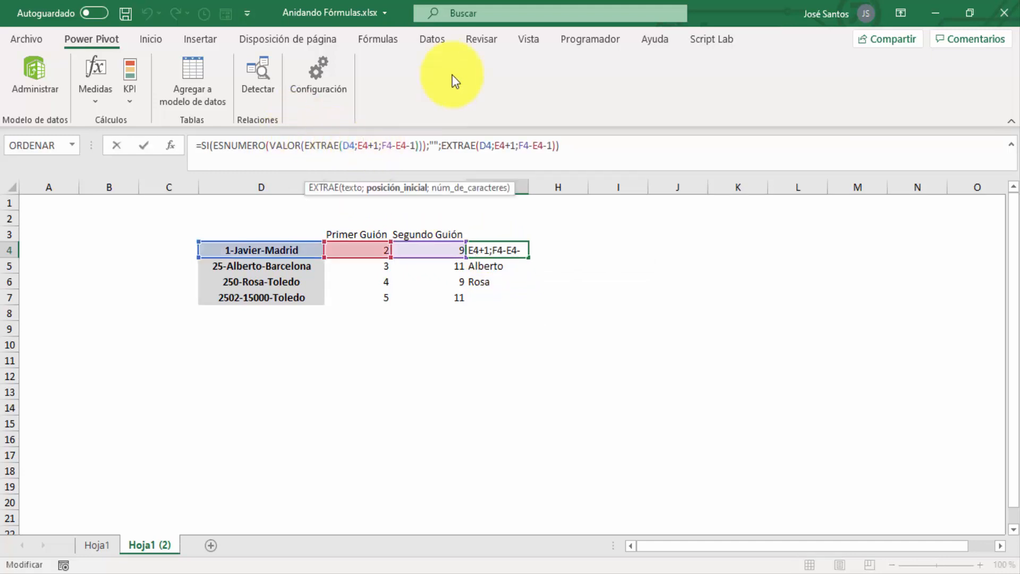
pyautogui.press('BackSpace')
pyautogui.press('BackSpace')
pyautogui.hotkey('ctrl', 'v')
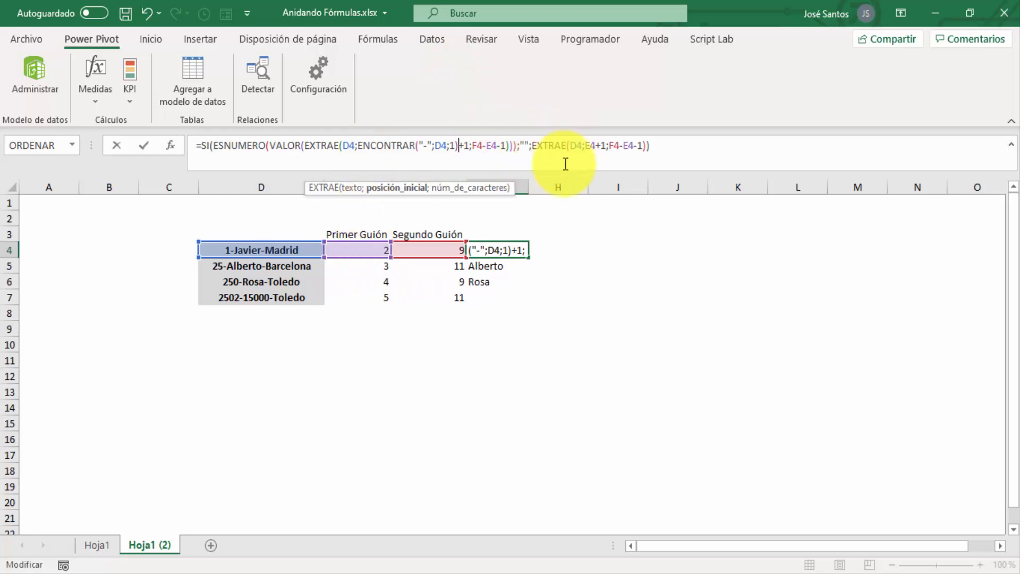
pyautogui.click(597, 145)
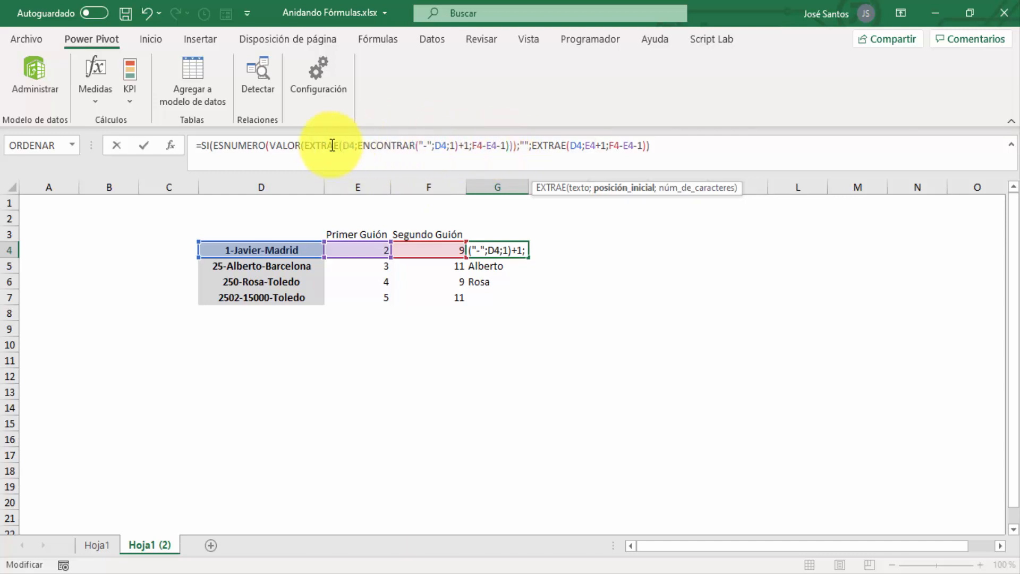
pyautogui.click(500, 145)
pyautogui.press('BackSpace')
pyautogui.press('BackSpace')
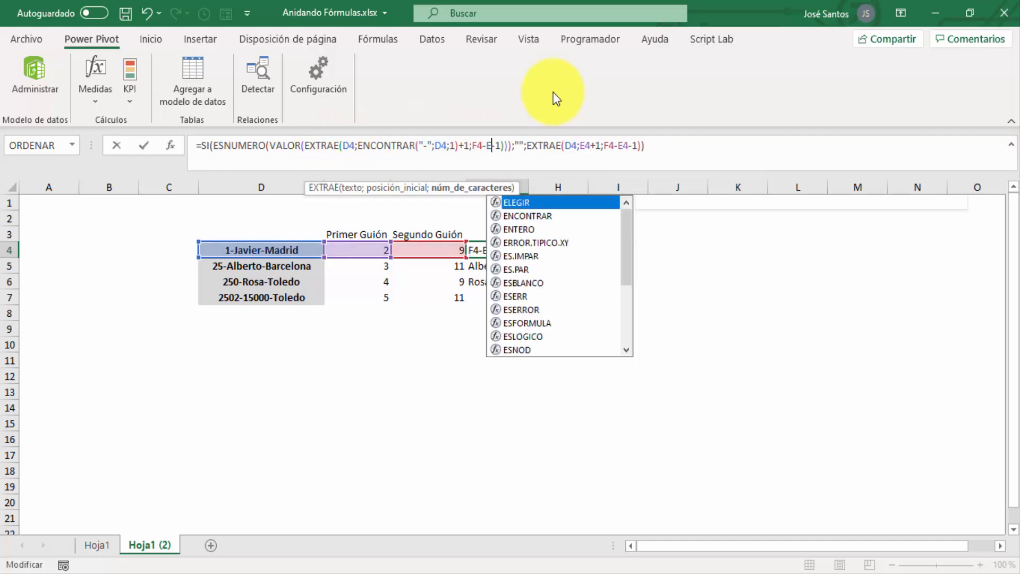
pyautogui.hotkey('ctrl', 'v')
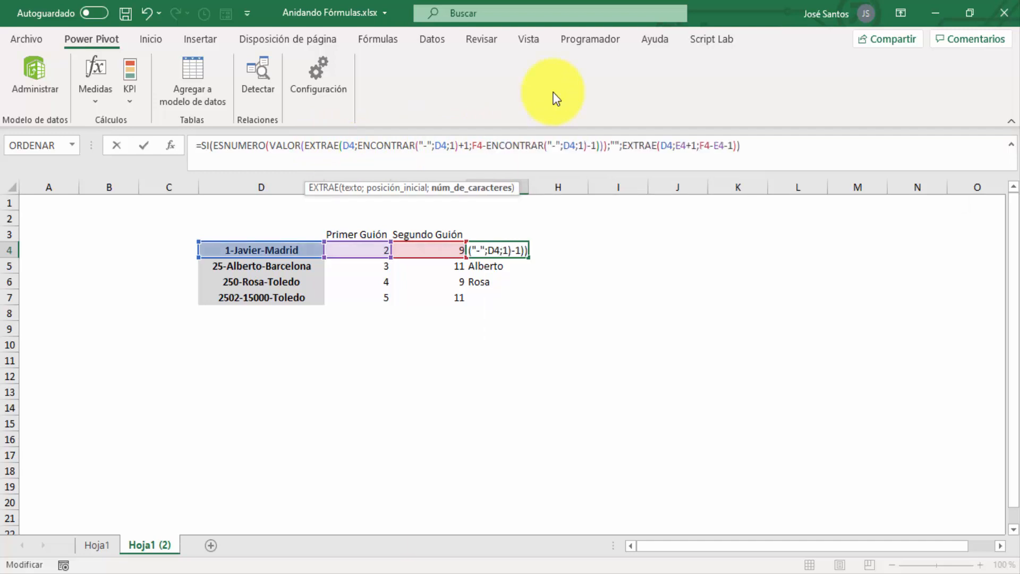
# Replace both E4 references in the second EXTRAE of the G4 formula with ENCONTRAR("-";D4;1) and enter the formula
pyautogui.click(688, 145)
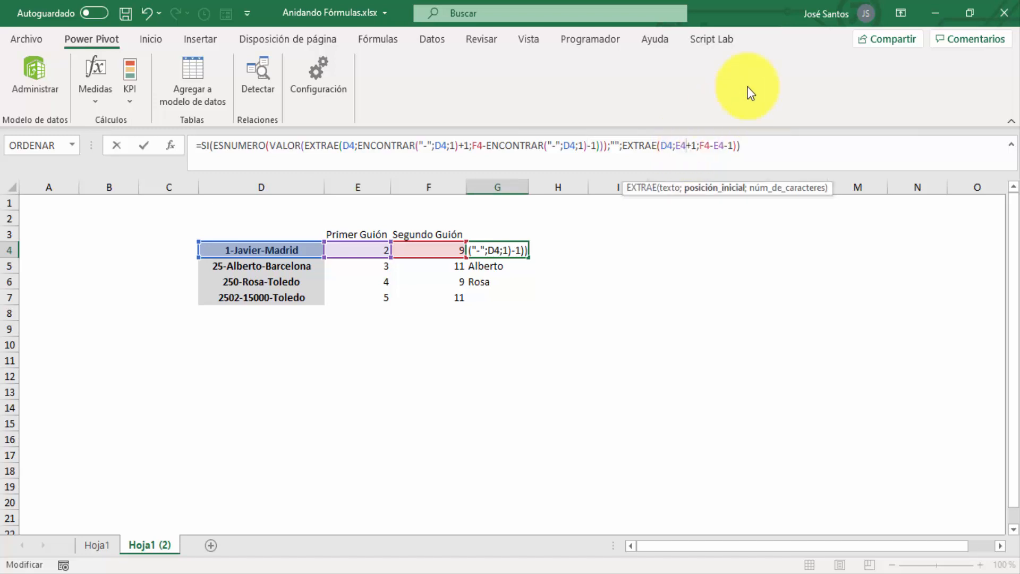
pyautogui.press('BackSpace')
pyautogui.press('BackSpace')
pyautogui.hotkey('ctrl', 'v')
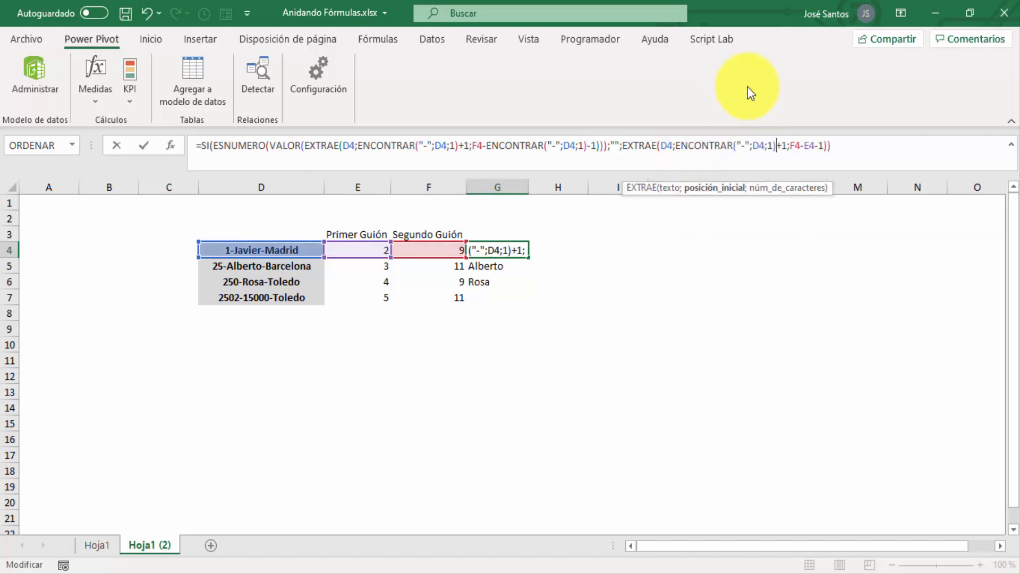
pyautogui.click(811, 145)
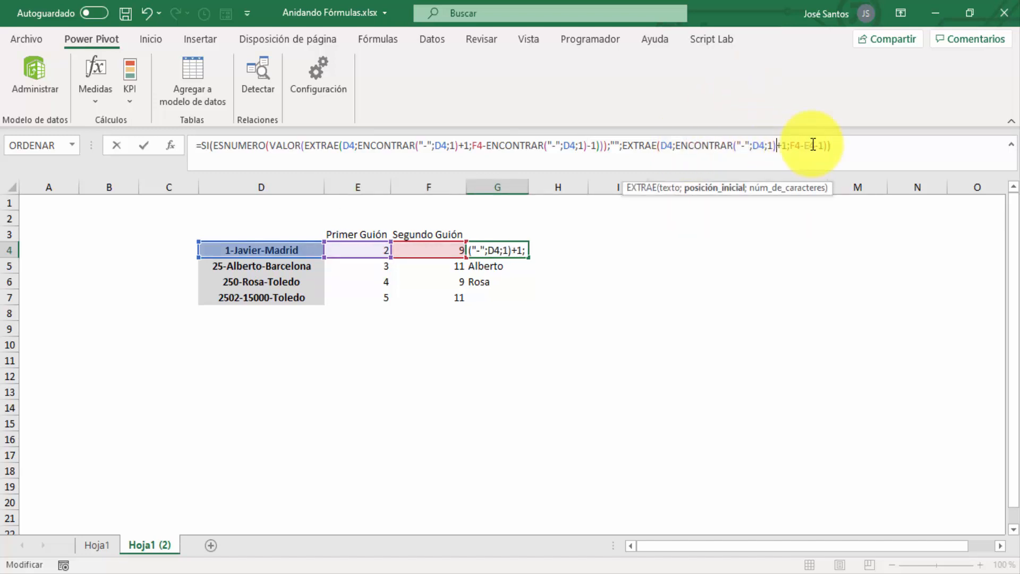
pyautogui.click(813, 145)
pyautogui.press('Delete')
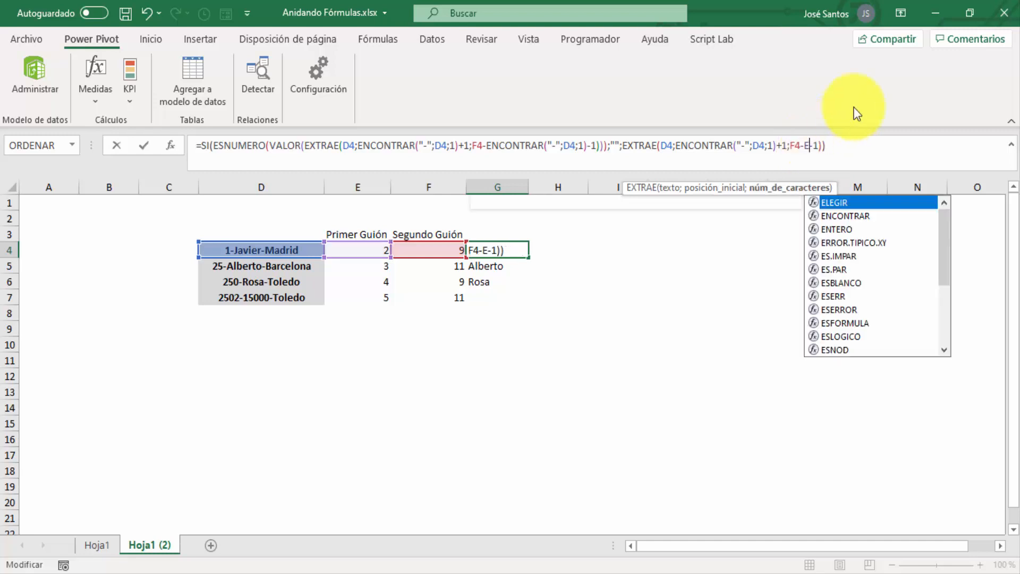
pyautogui.press('BackSpace')
pyautogui.write('E4')
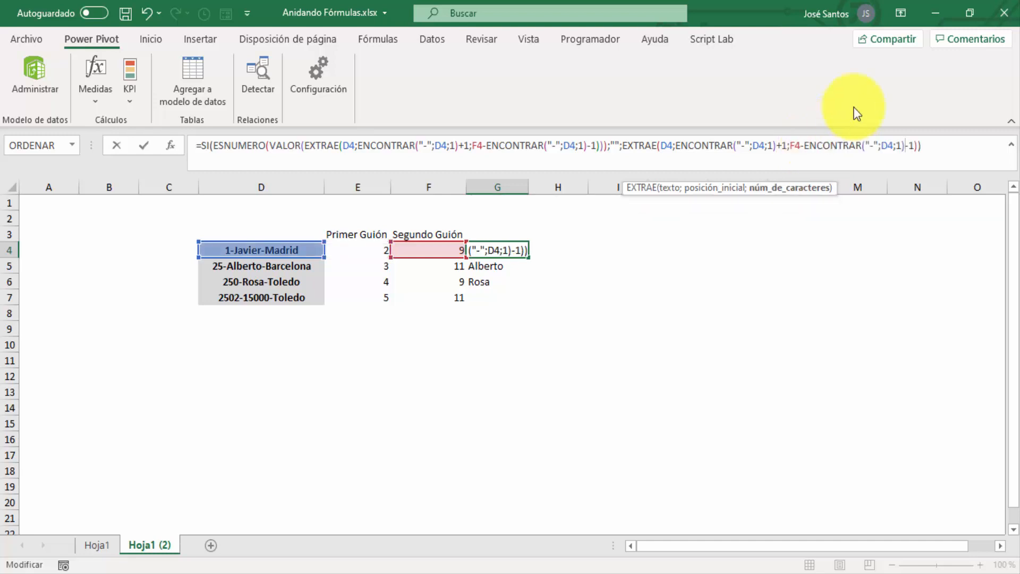
pyautogui.press('Return')
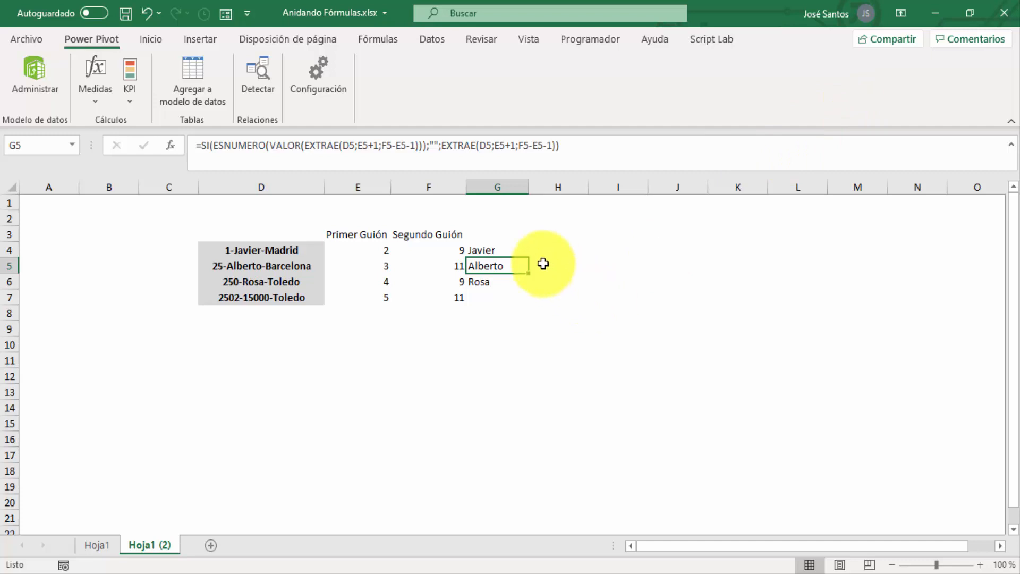
# Fill the G4 formula down to G7 and check the formulas in G4 to G6 for remaining helper-cell references
pyautogui.click(520, 252)
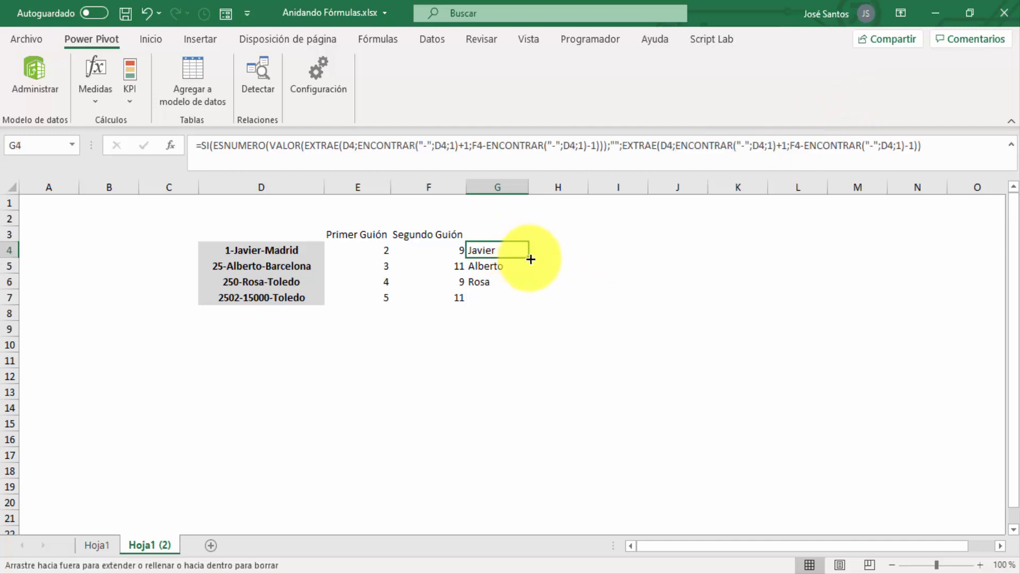
pyautogui.doubleClick(531, 258)
pyautogui.click(502, 248)
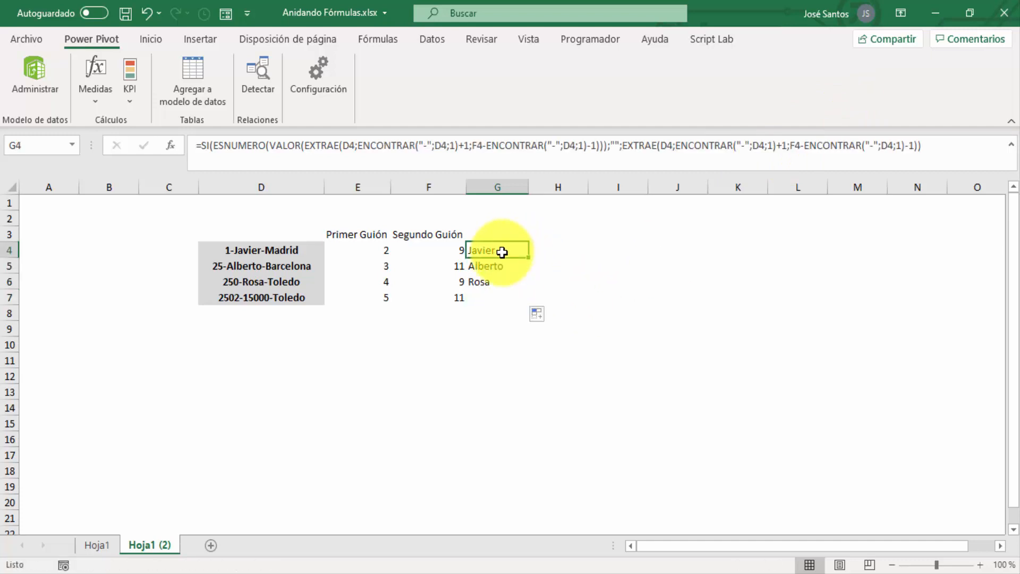
pyautogui.click(502, 266)
pyautogui.click(504, 282)
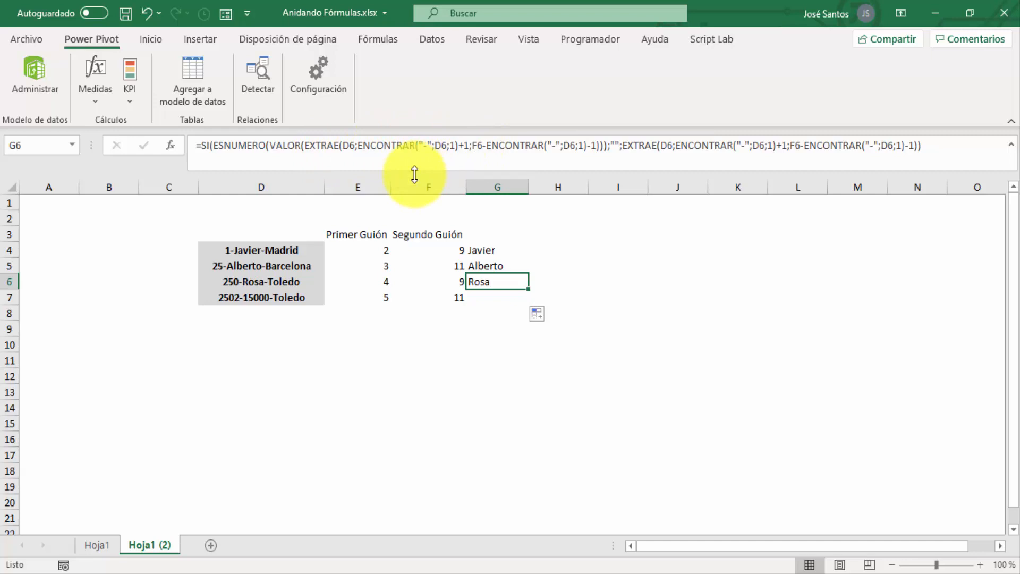
pyautogui.press('Up')
pyautogui.press('Up')
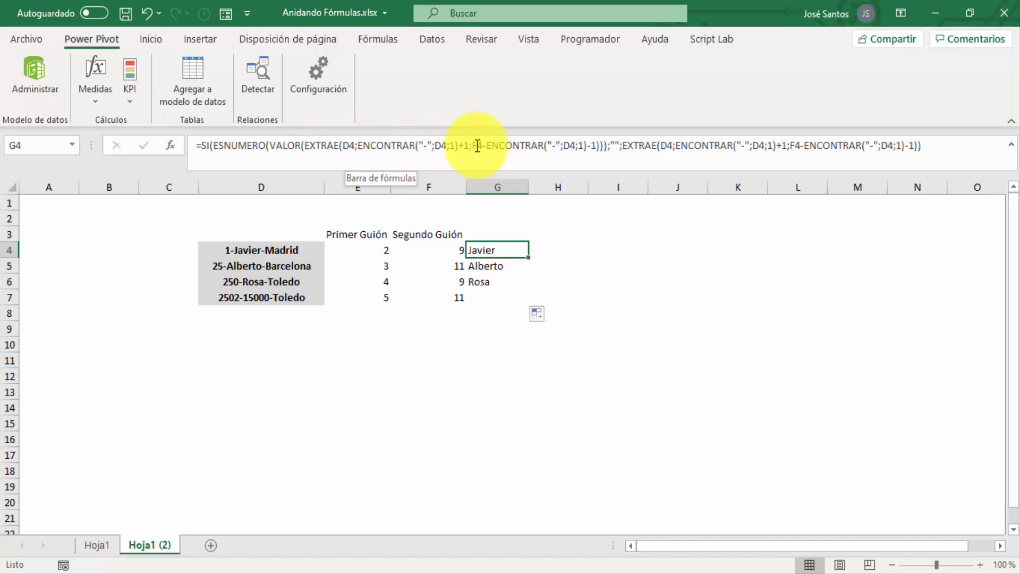
# Copy the expression ENCONTRAR("-";D4;E4+1) without its equals sign from the Segundo Guión formula in F4
pyautogui.click(441, 245)
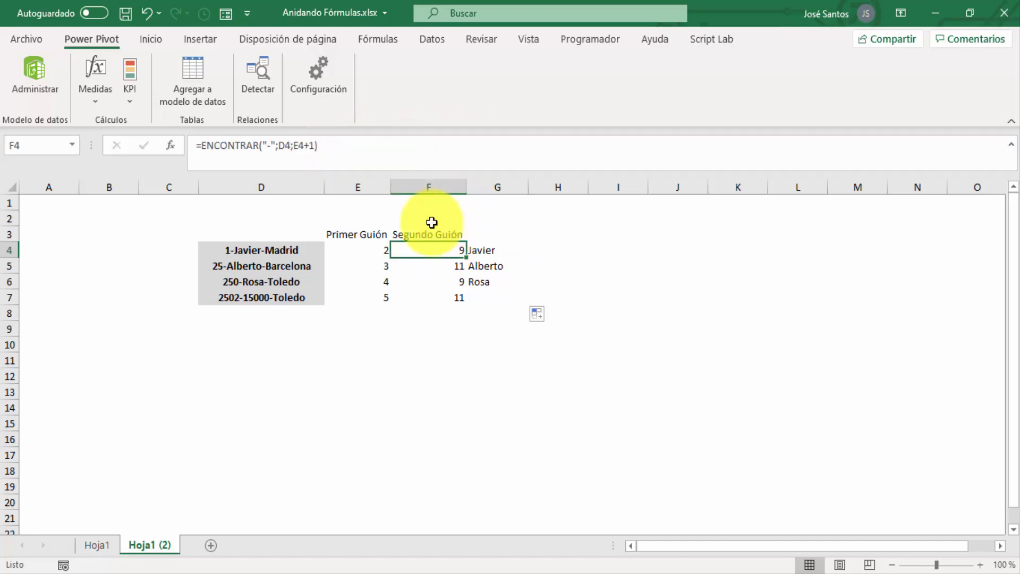
pyautogui.moveTo(347, 147); pyautogui.dragTo(174, 146)
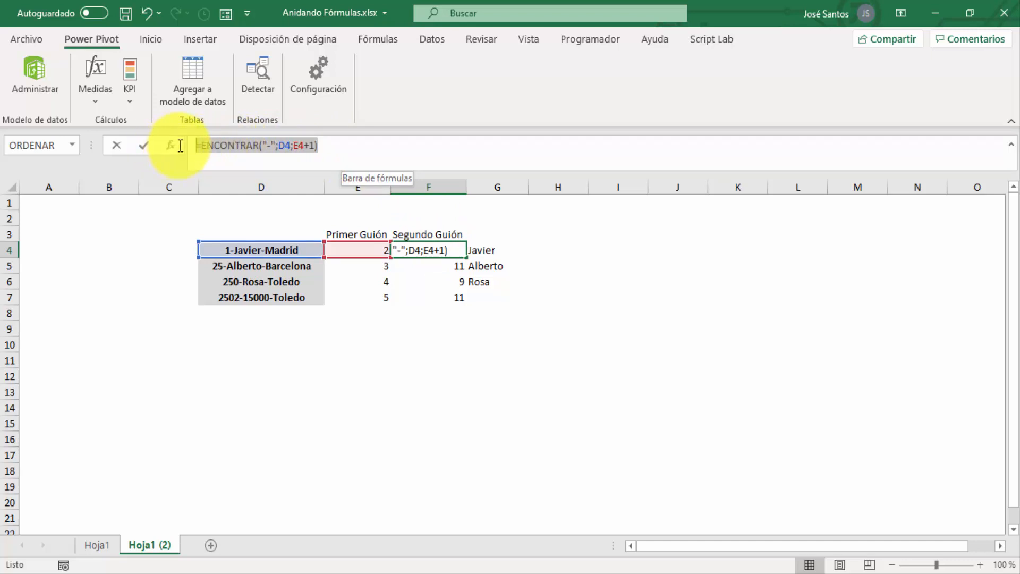
pyautogui.press('Escape')
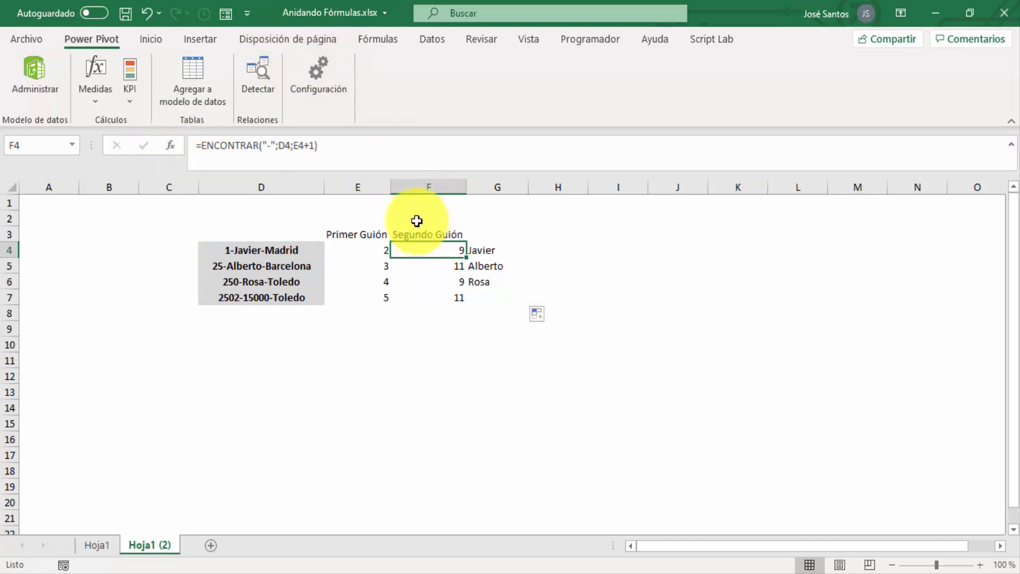
pyautogui.moveTo(339, 144); pyautogui.dragTo(202, 147)
pyautogui.hotkey('ctrl', 'c')
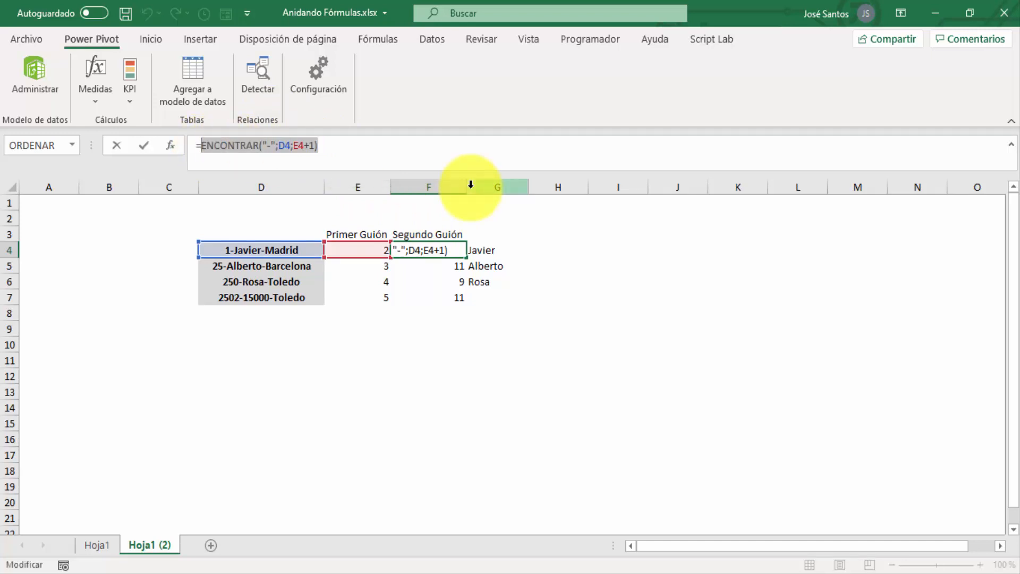
pyautogui.press('Escape')
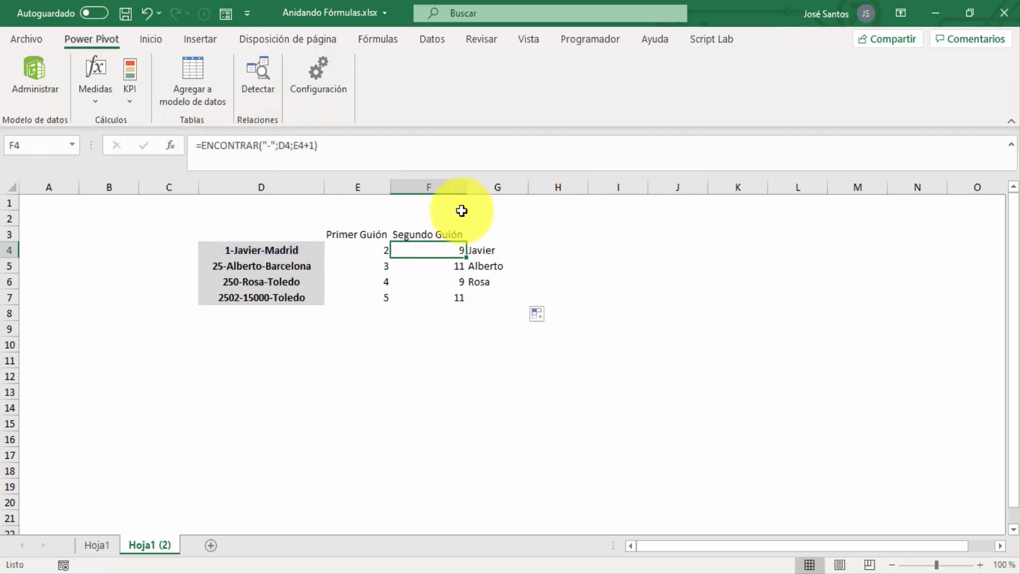
# Replace the F4 reference in the first EXTRAE of the G4 formula with ENCONTRAR("-";D4;E4+1)
pyautogui.click(483, 251)
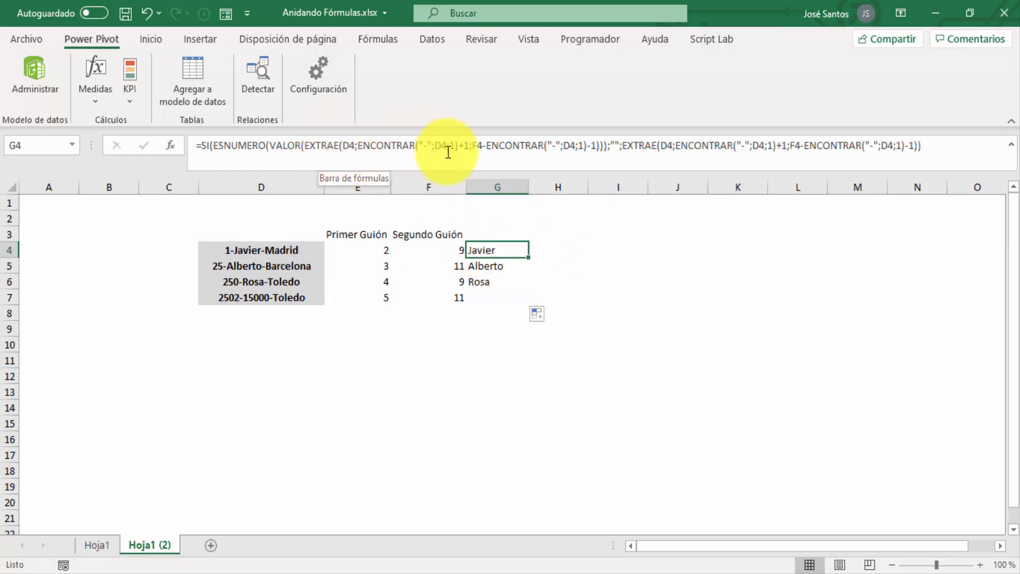
pyautogui.click(485, 145)
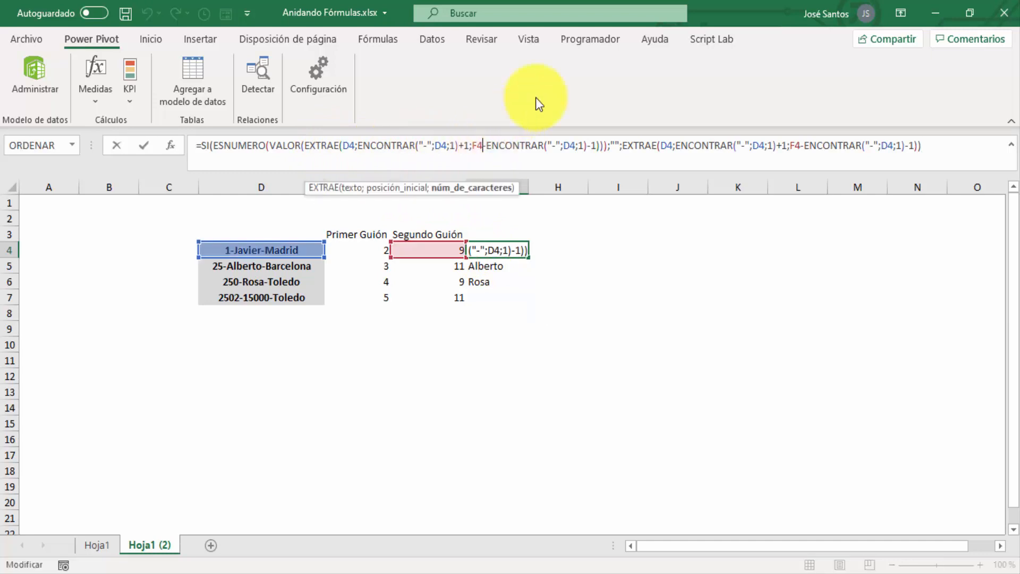
pyautogui.press('BackSpace')
pyautogui.press('BackSpace')
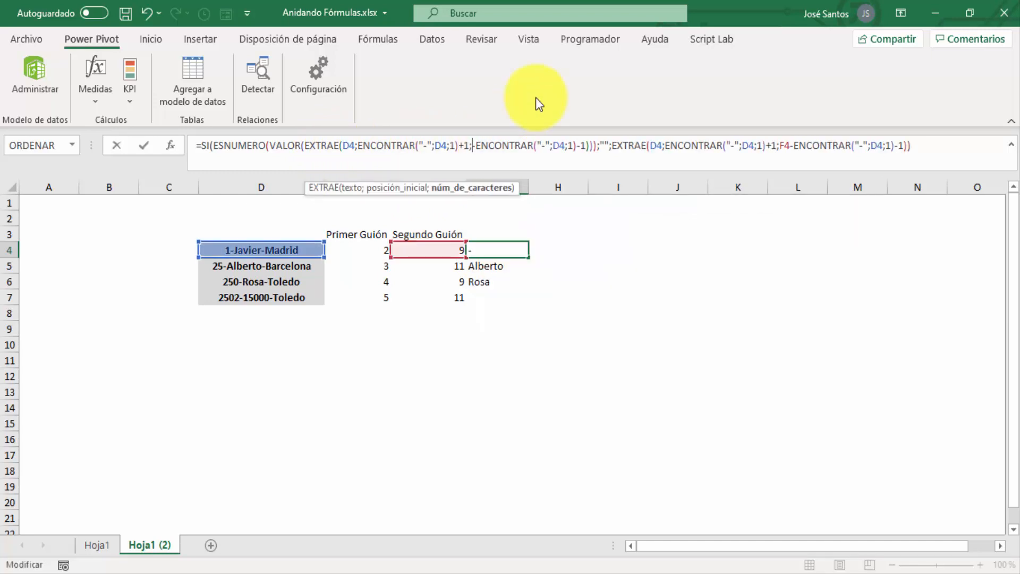
pyautogui.hotkey('ctrl', 'v')
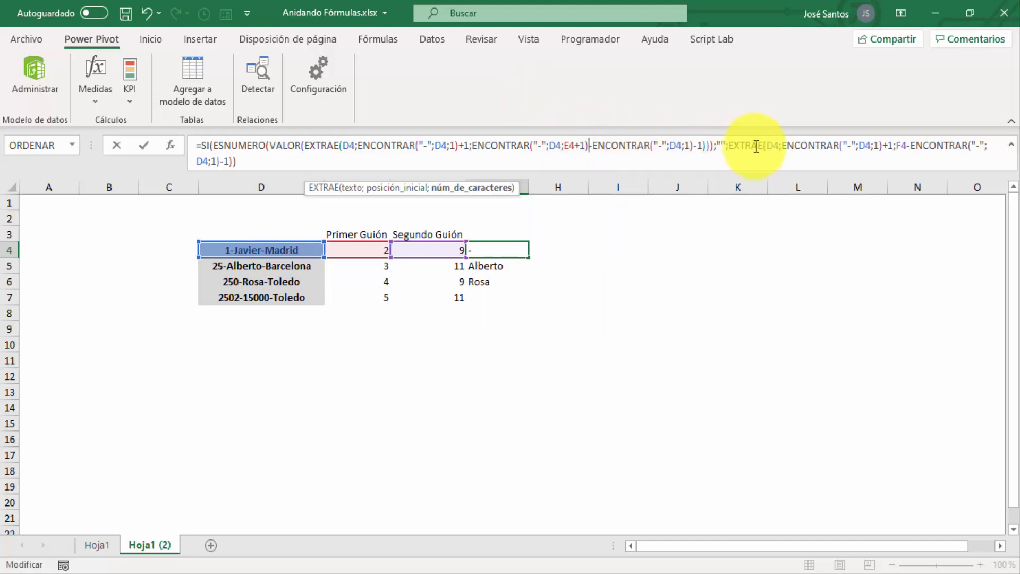
# Replace the F4 reference in the second EXTRAE of the G4 formula with ENCONTRAR("-";D4;E4+1) and enter the formula
pyautogui.click(906, 143)
pyautogui.press('BackSpace')
pyautogui.press('BackSpace')
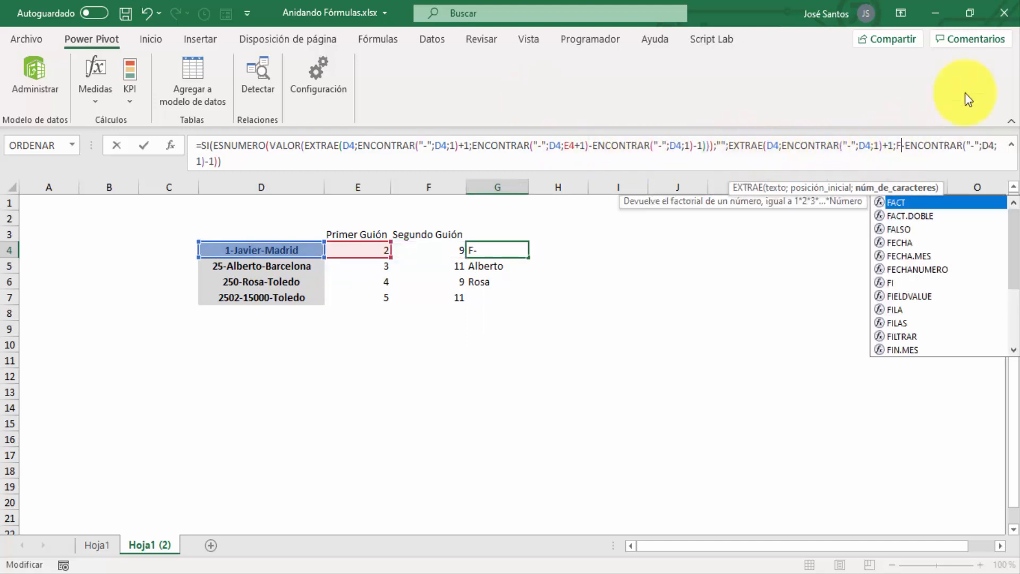
pyautogui.hotkey('ctrl', 'v')
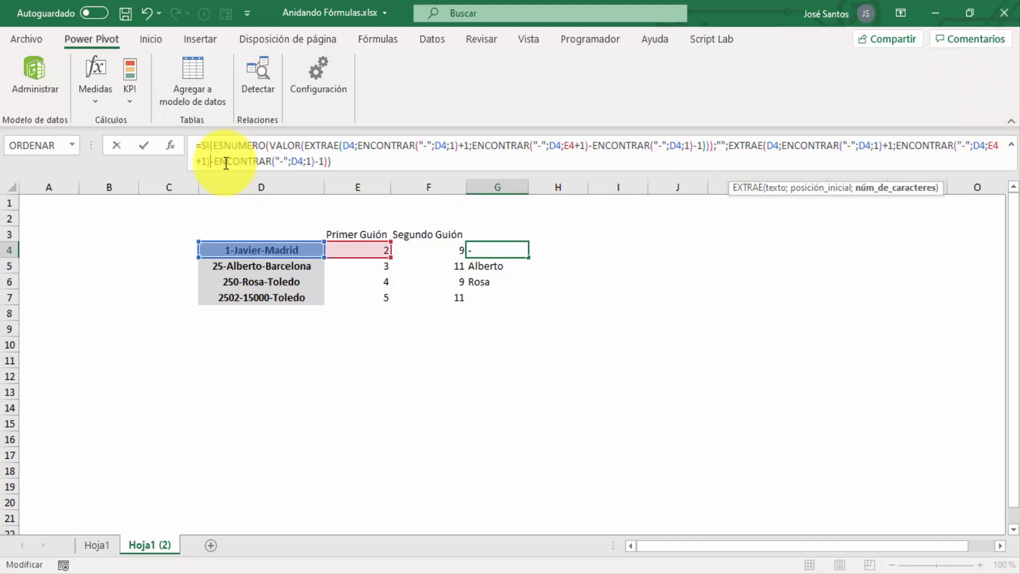
pyautogui.click(333, 162)
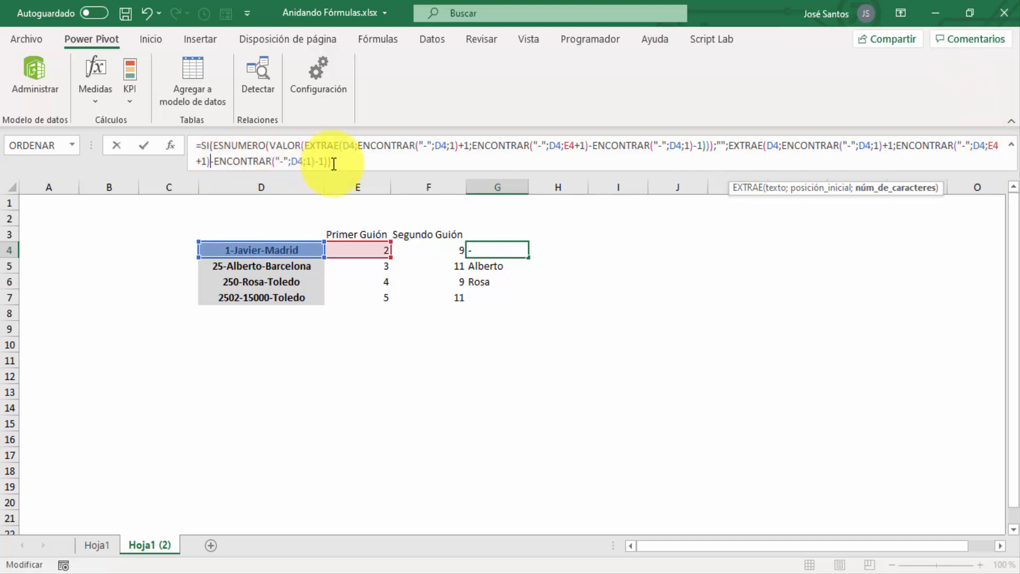
pyautogui.press('Return')
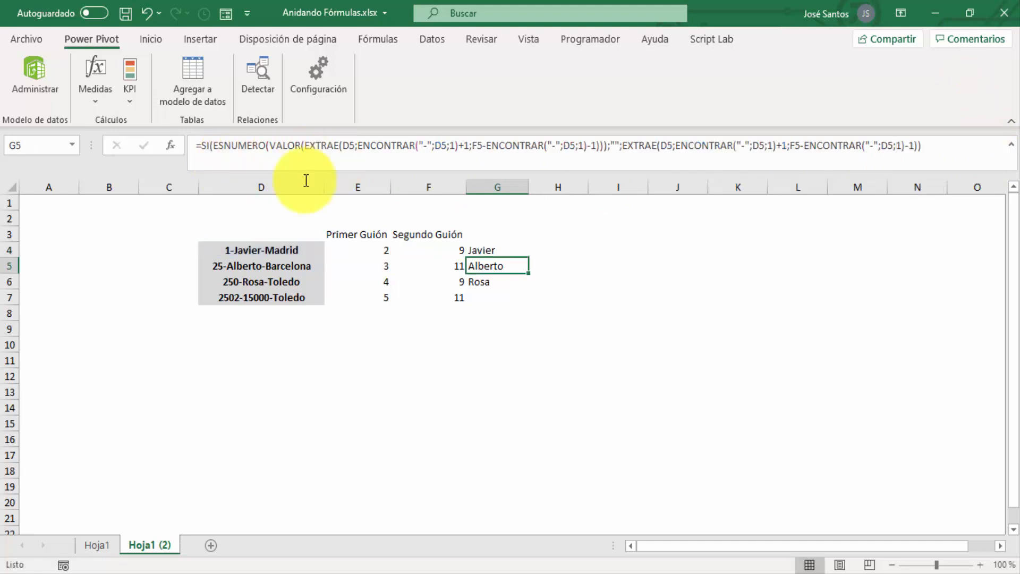
# Fill the updated G4 formula down to G7 and compare the formulas in F4 and G4
pyautogui.click(492, 250)
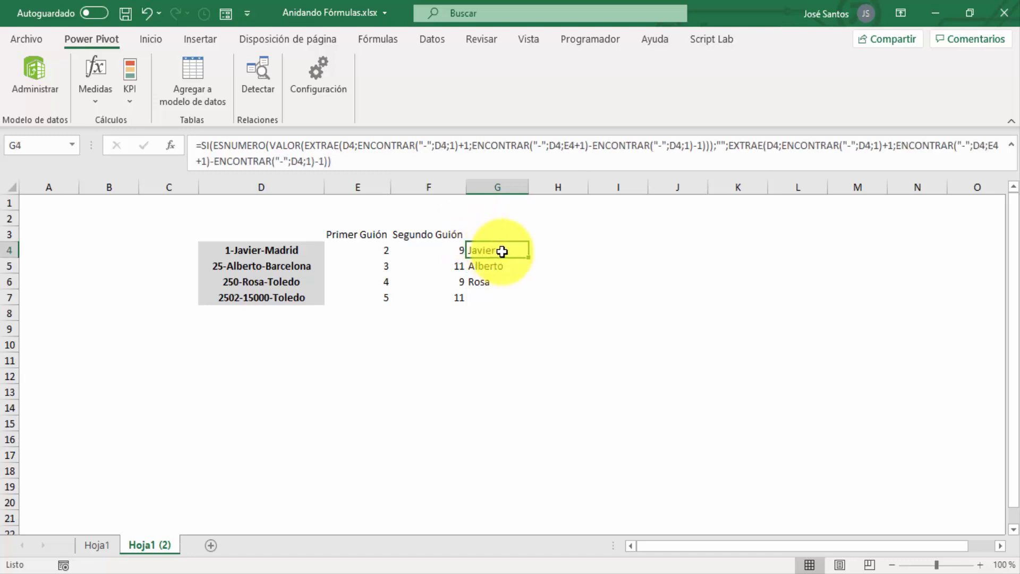
pyautogui.doubleClick(529, 258)
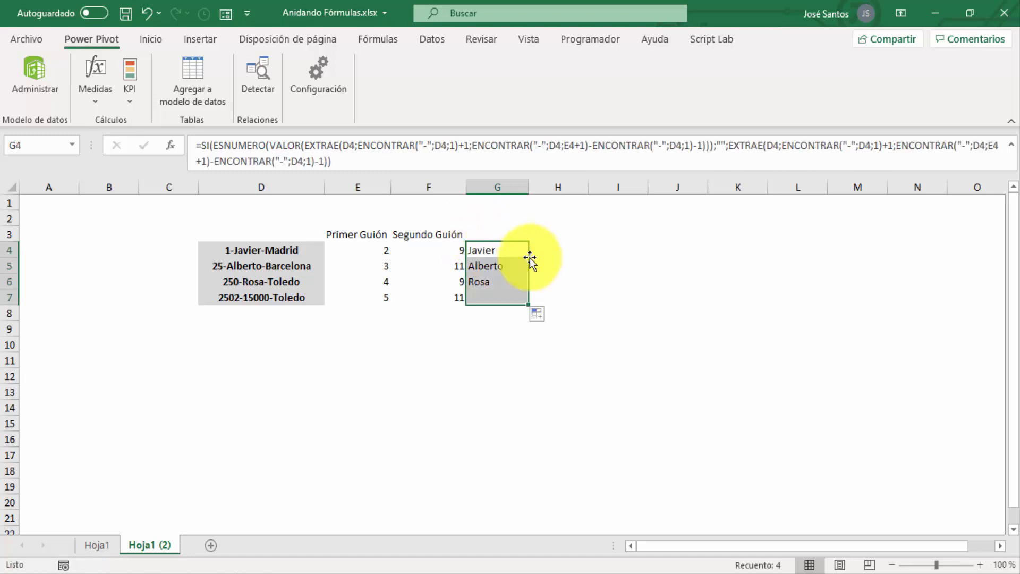
pyautogui.click(432, 248)
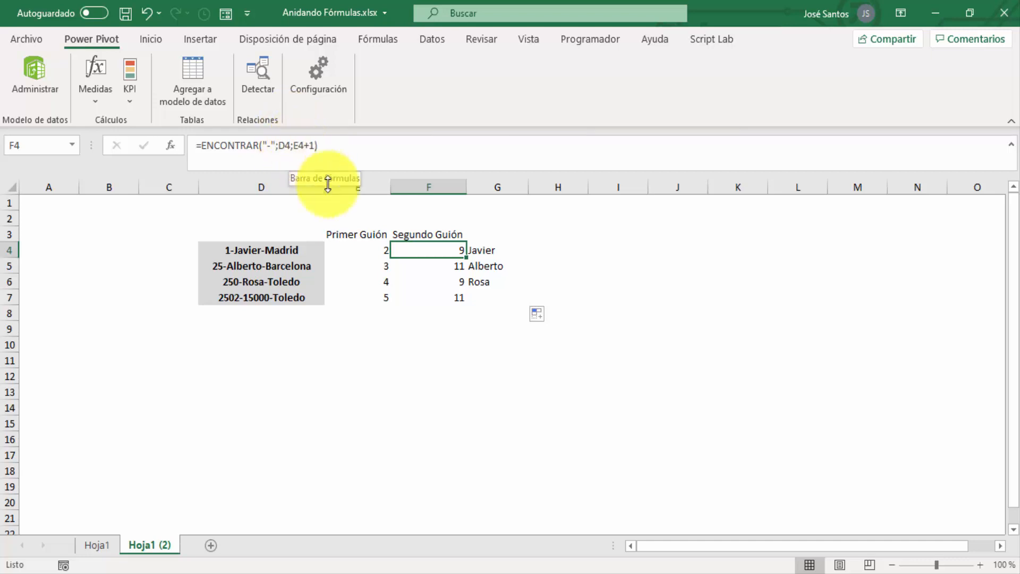
pyautogui.click(477, 251)
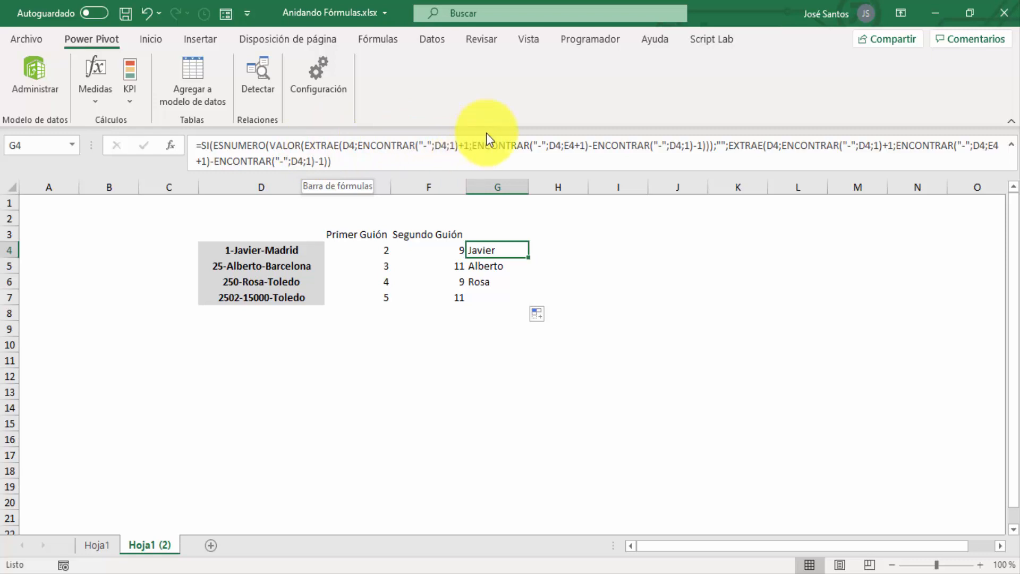
# Copy the expression ENCONTRAR("-";D4;1) without its equals sign from the Primer Guión formula in E4
pyautogui.click(381, 247)
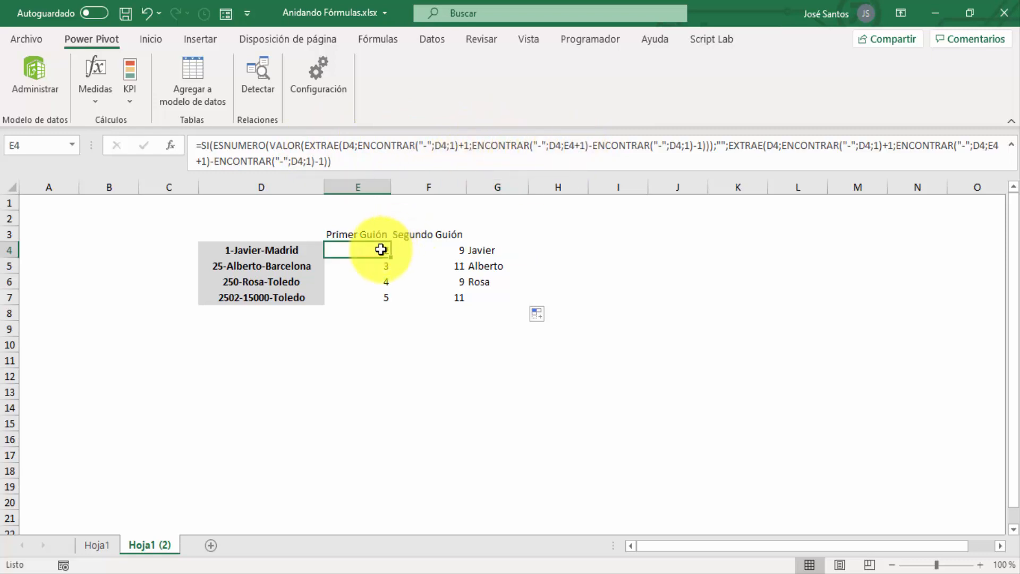
pyautogui.click(345, 145)
pyautogui.hotkey('shift', 'Left')
pyautogui.hotkey('shift', 'Left')
pyautogui.hotkey('shift', 'Left')
pyautogui.hotkey('shift', 'Left')
pyautogui.hotkey('shift', 'Left')
pyautogui.hotkey('shift', 'Left')
pyautogui.hotkey('shift', 'Left')
pyautogui.hotkey('shift', 'Left')
pyautogui.hotkey('shift', 'Left')
pyautogui.hotkey('shift', 'Left')
pyautogui.hotkey('shift', 'Left')
pyautogui.hotkey('shift', 'Left')
pyautogui.hotkey('shift', 'Left')
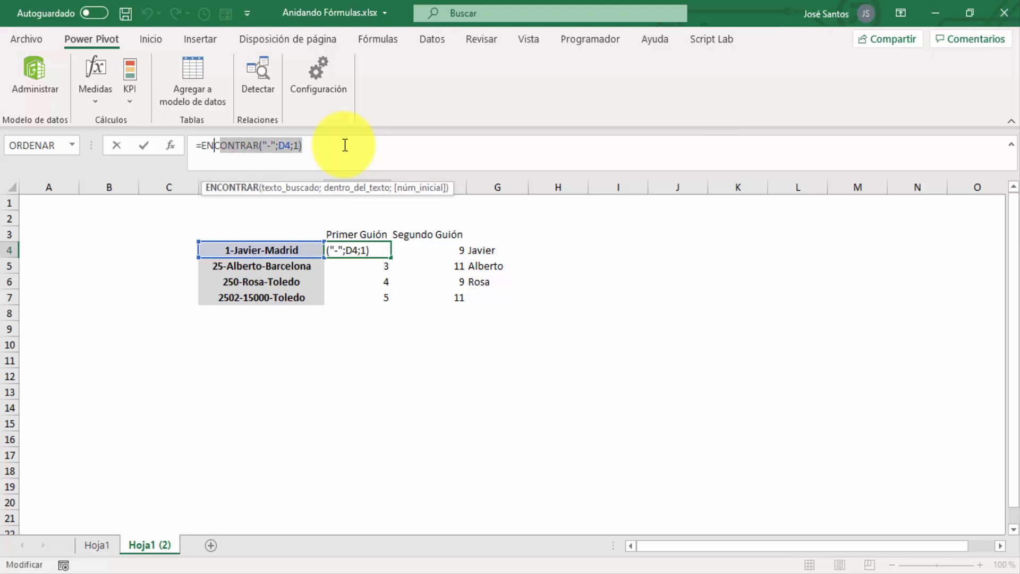
pyautogui.hotkey('shift', 'Left')
pyautogui.hotkey('shift', 'Left')
pyautogui.hotkey('ctrl', 'c')
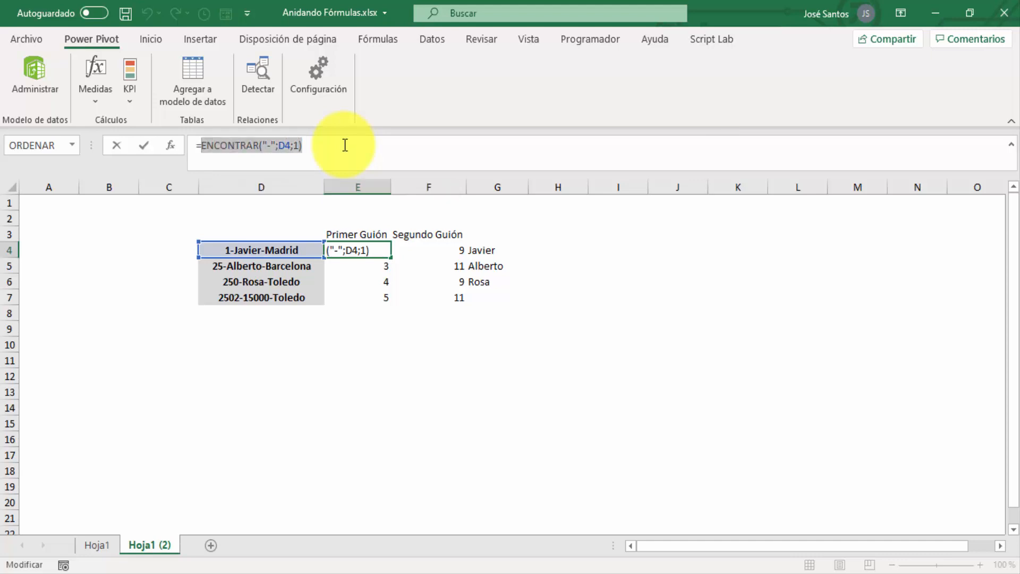
pyautogui.press('Escape')
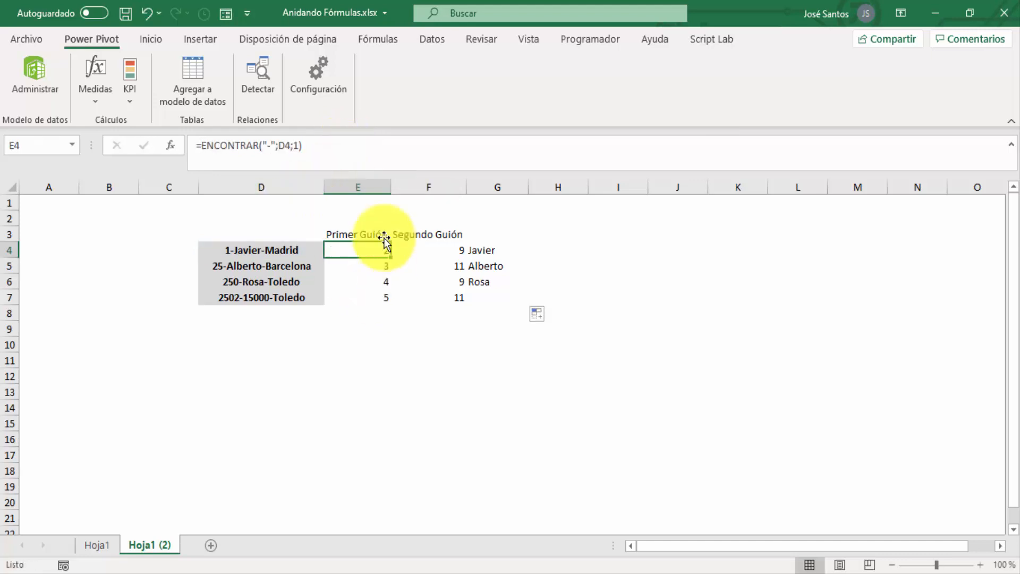
# Replace the E4 reference in the first EXTRAE of the G4 formula with ENCONTRAR("-";D4;1)
pyautogui.click(485, 251)
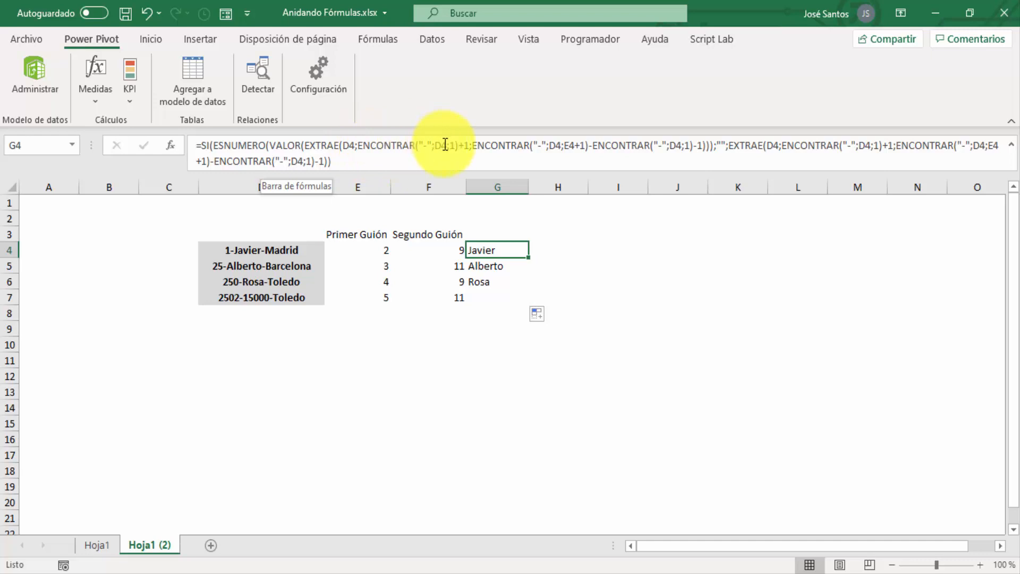
pyautogui.doubleClick(576, 145)
pyautogui.press('BackSpace')
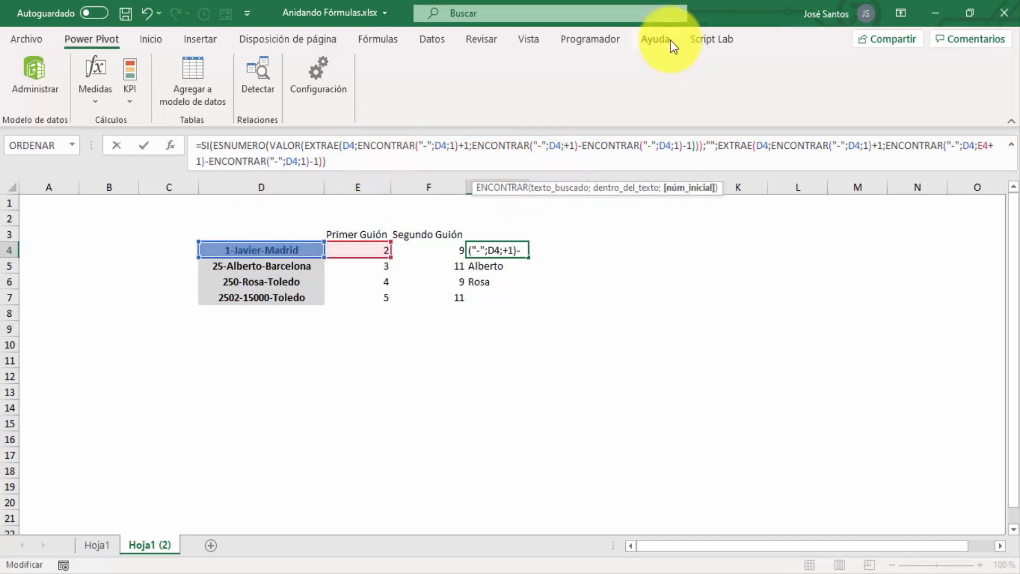
pyautogui.hotkey('ctrl', 'v')
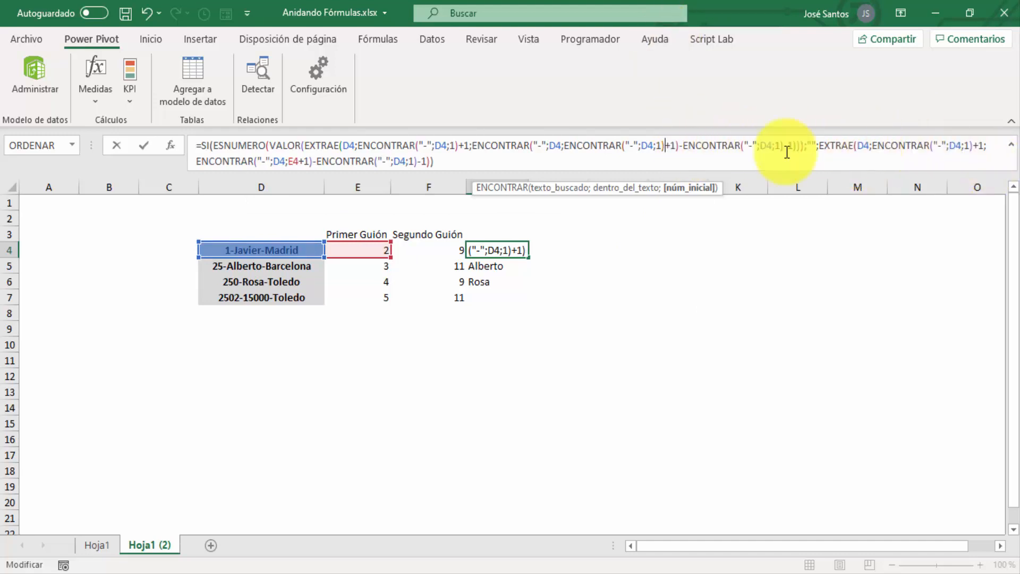
# Replace the E4 reference in the second EXTRAE of the G4 formula with ENCONTRAR("-";D4;1) and enter the formula
pyautogui.doubleClick(296, 160)
pyautogui.press('BackSpace')
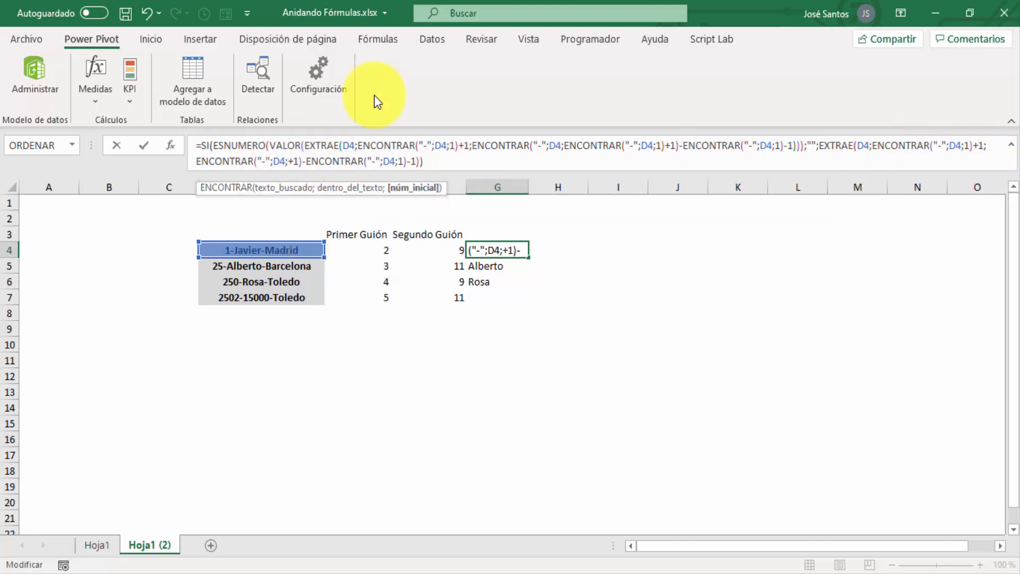
pyautogui.hotkey('ctrl', 'v')
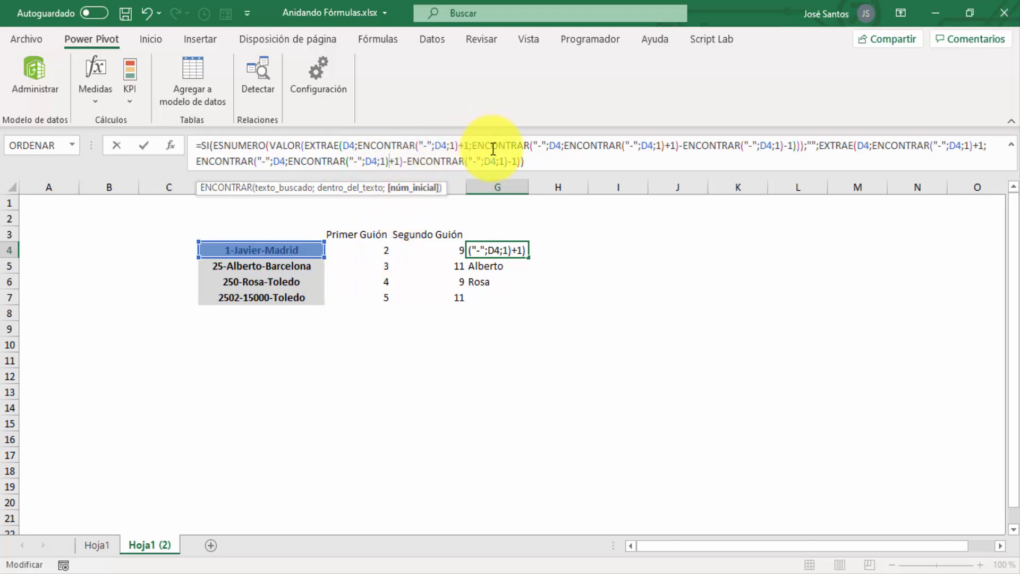
pyautogui.press('Return')
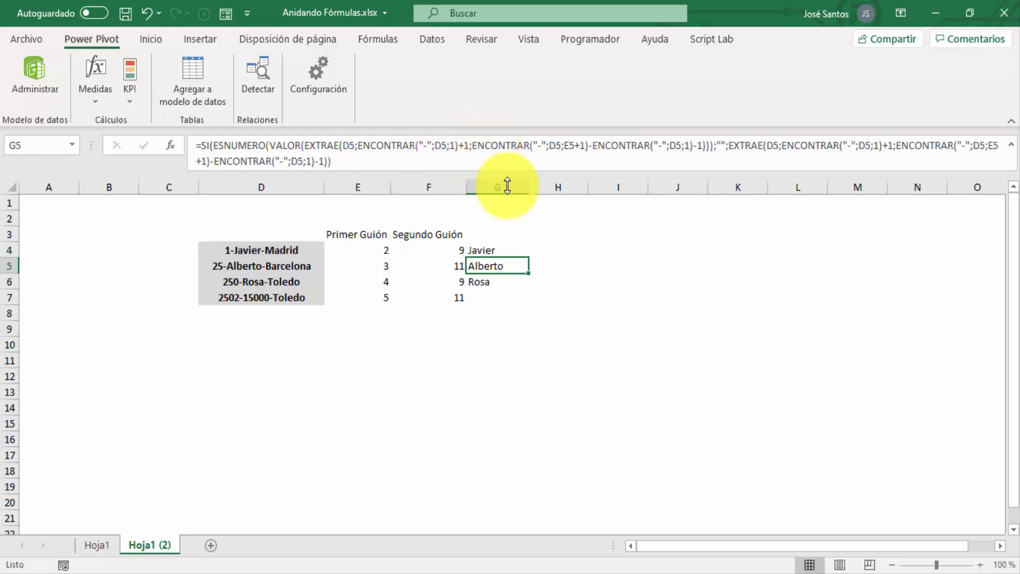
# Fill the fully nested G4 formula down to G7
pyautogui.click(499, 250)
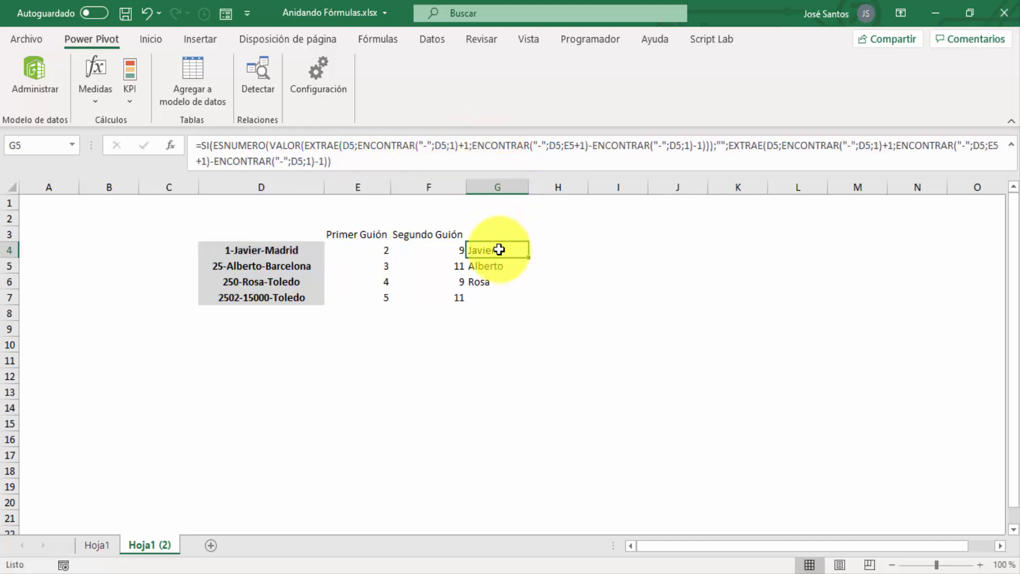
pyautogui.doubleClick(528, 258)
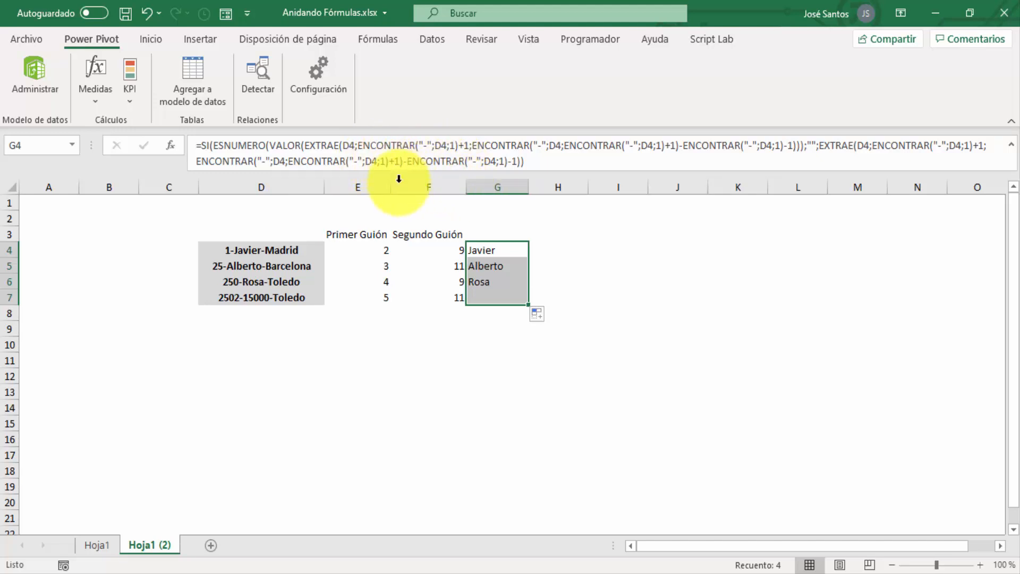
pyautogui.click(497, 233)
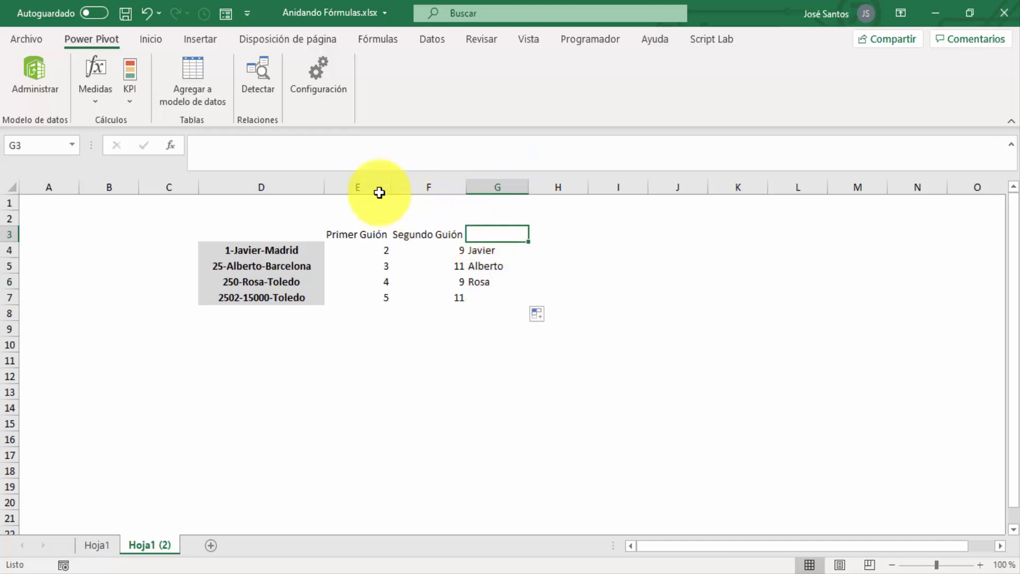
# Delete the helper columns E and F, Primer Guión and Segundo Guión, and check the extraction formula in row 4
pyautogui.moveTo(367, 186); pyautogui.dragTo(418, 185)
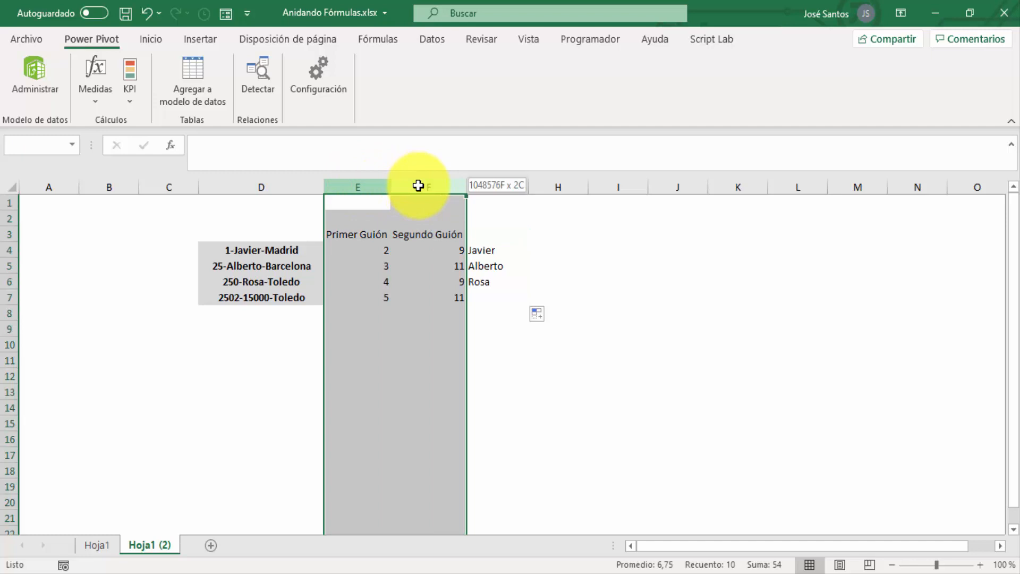
pyautogui.rightClick(371, 185)
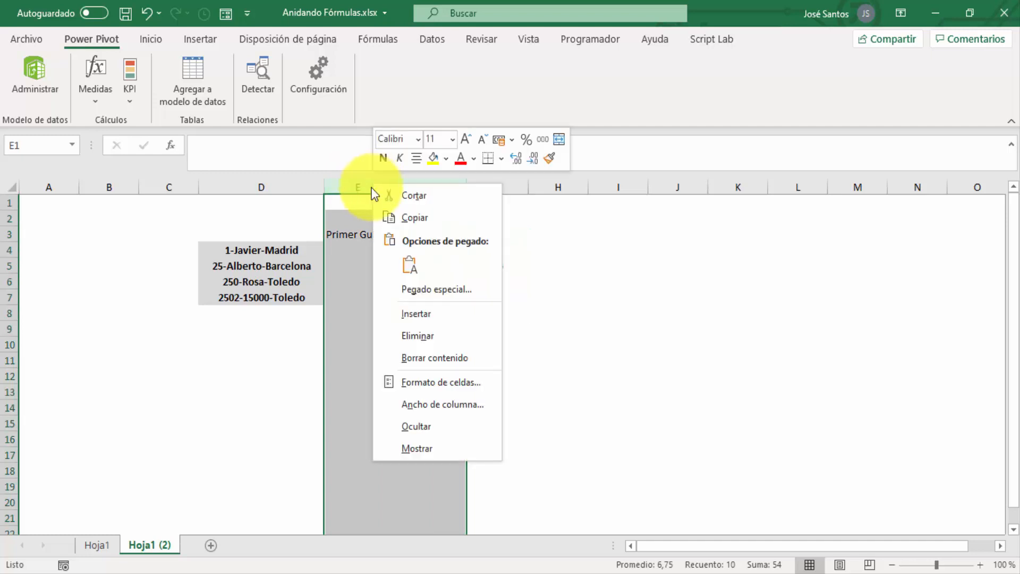
pyautogui.click(438, 340)
pyautogui.click(350, 251)
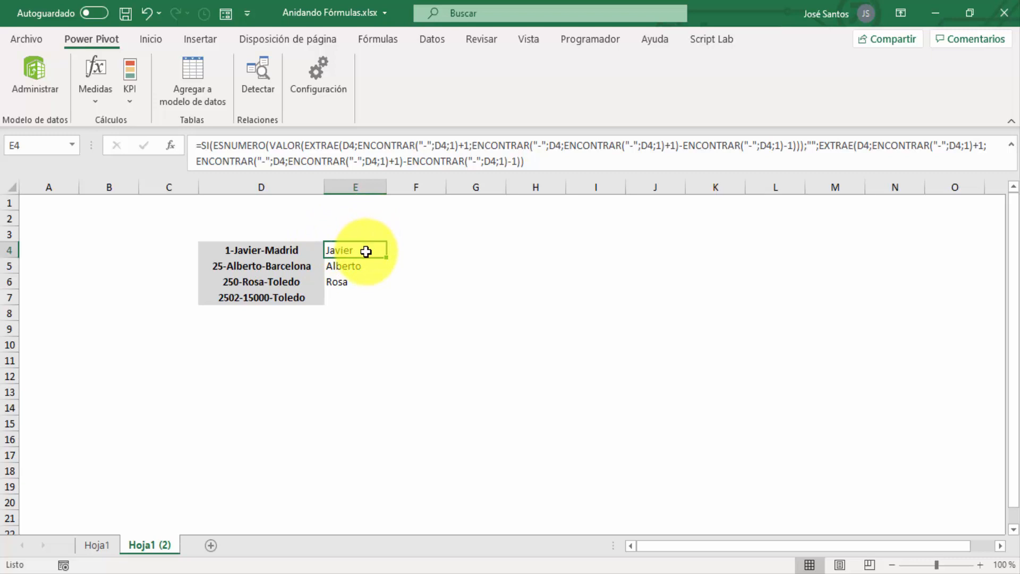
# Center the extracted results in E4:E7 horizontally
pyautogui.moveTo(365, 250); pyautogui.dragTo(372, 298)
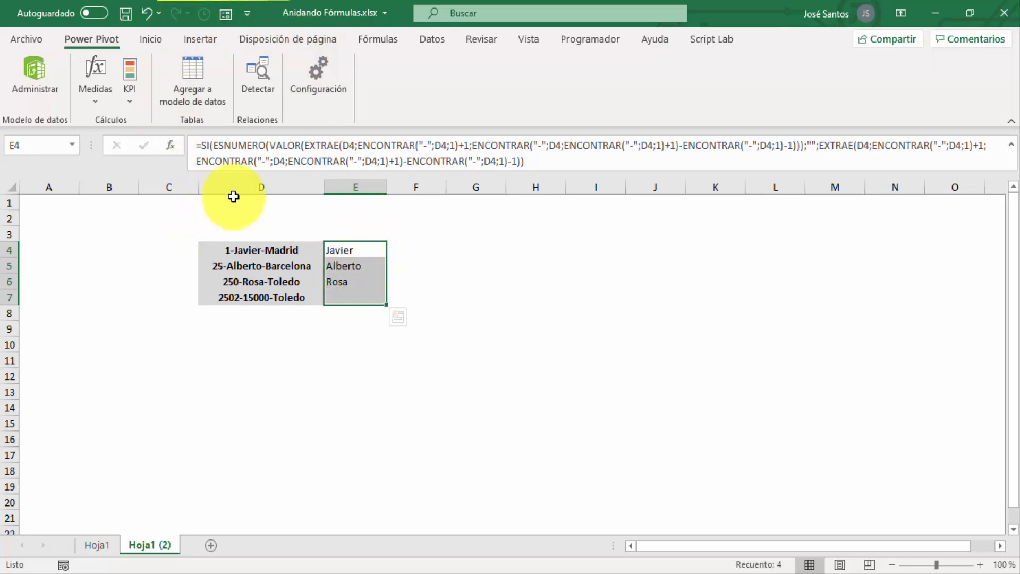
pyautogui.click(150, 40)
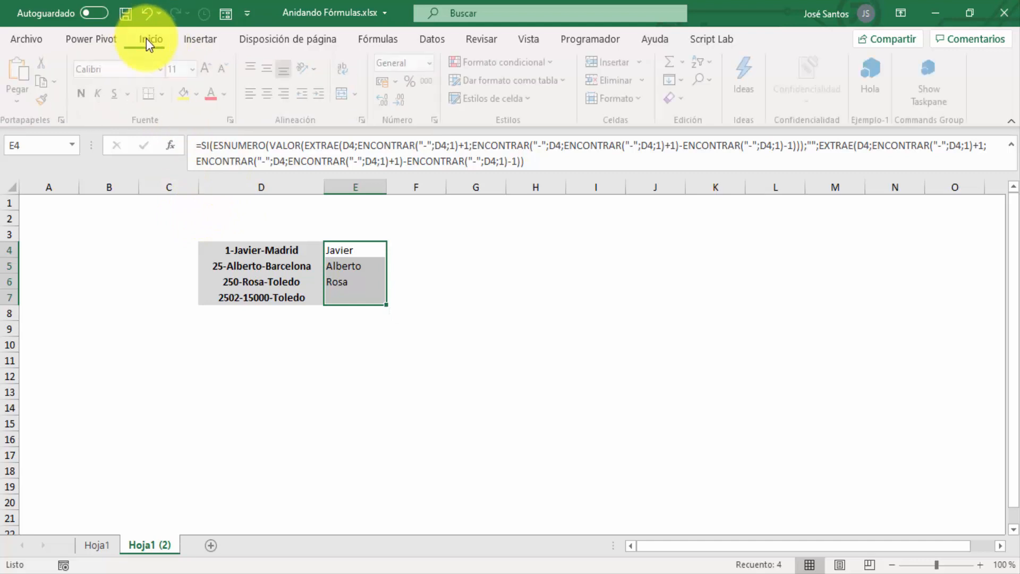
pyautogui.click(267, 94)
pyautogui.click(447, 218)
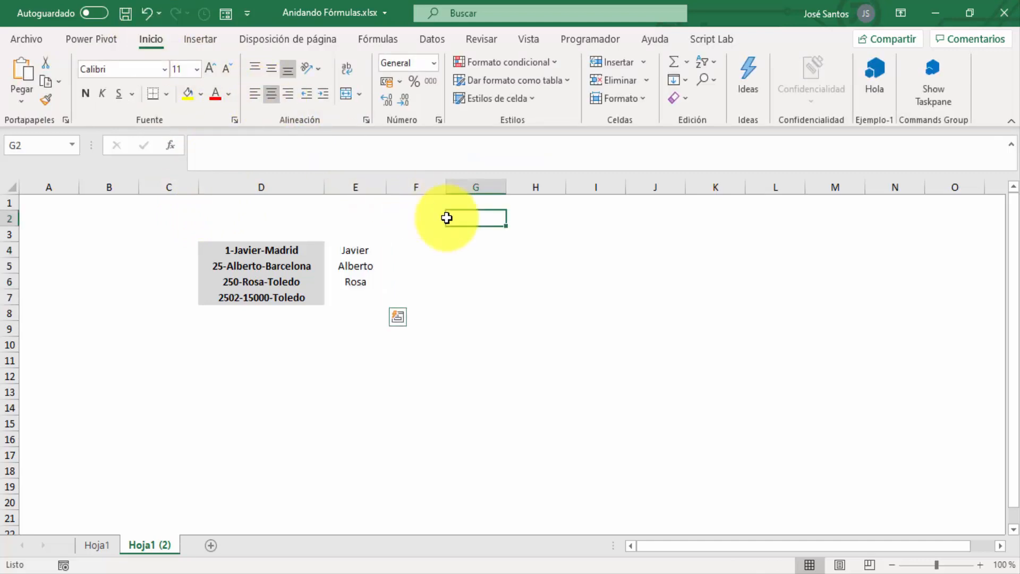